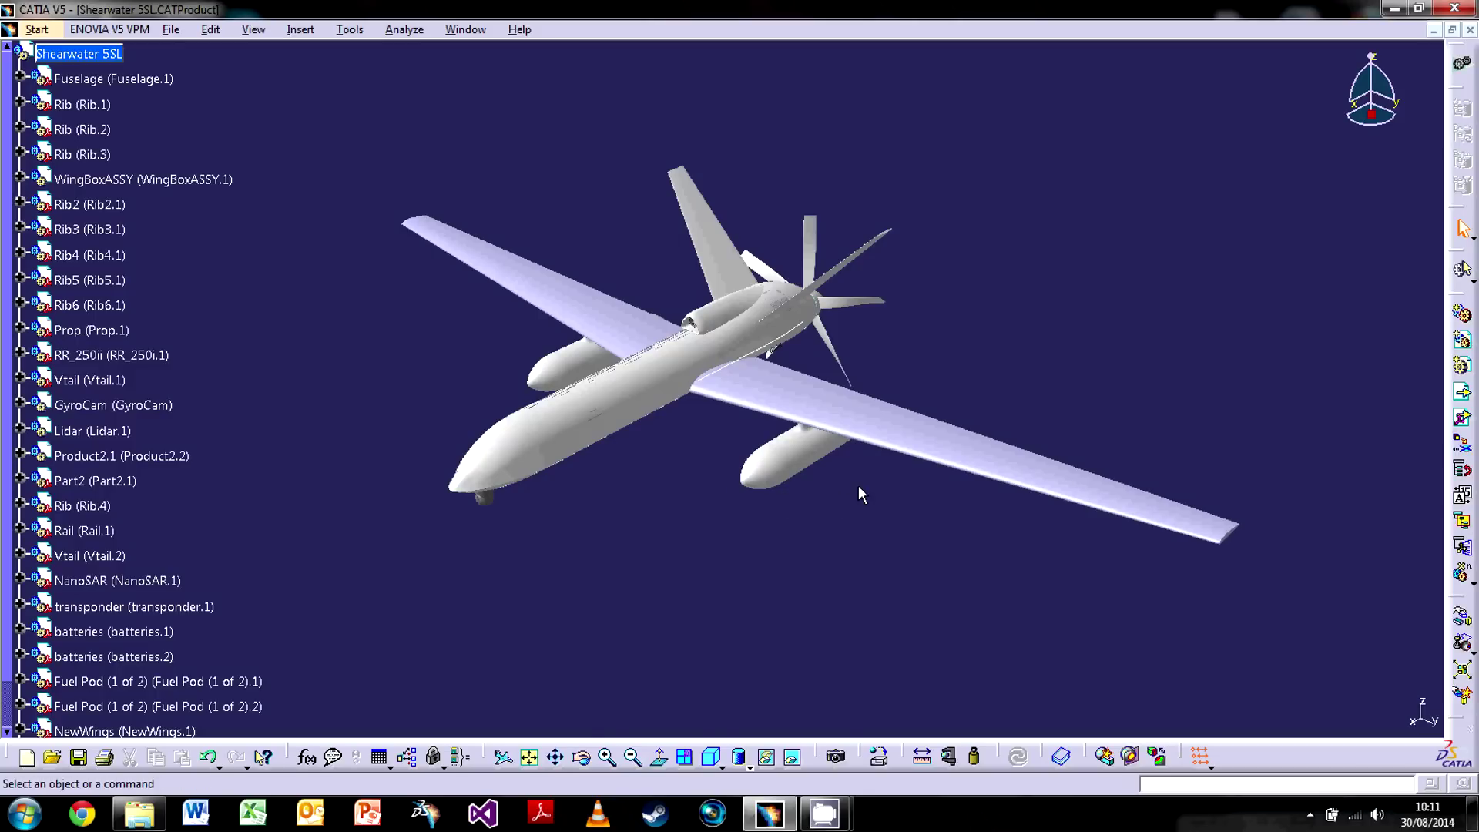
pyautogui.moveTo(852, 501); pyautogui.dragTo(805, 481, button='middle')
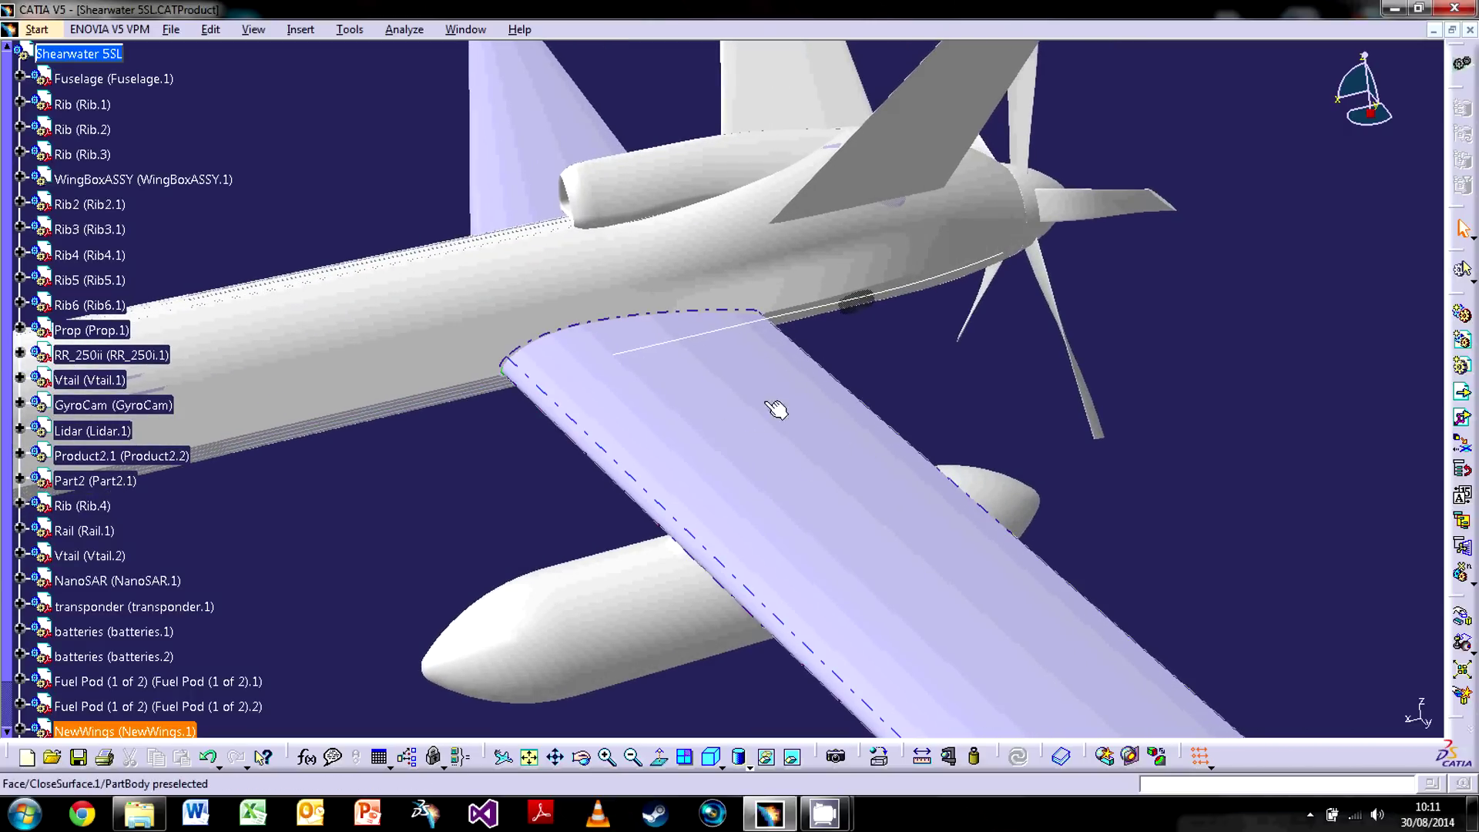
pyautogui.moveTo(472, 501); pyautogui.dragTo(683, 428, button='middle')
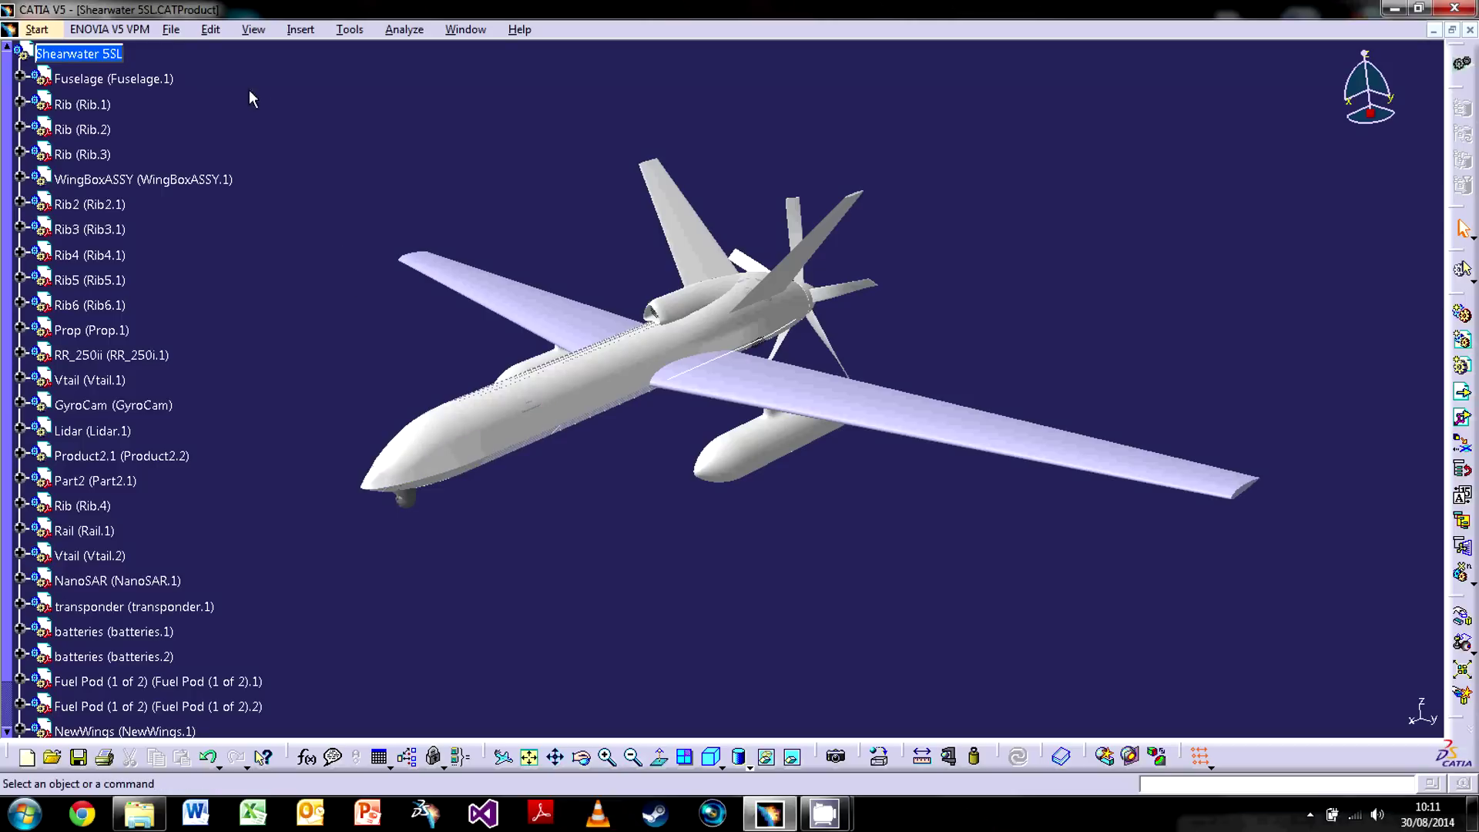
pyautogui.click(171, 31)
pyautogui.click(185, 48)
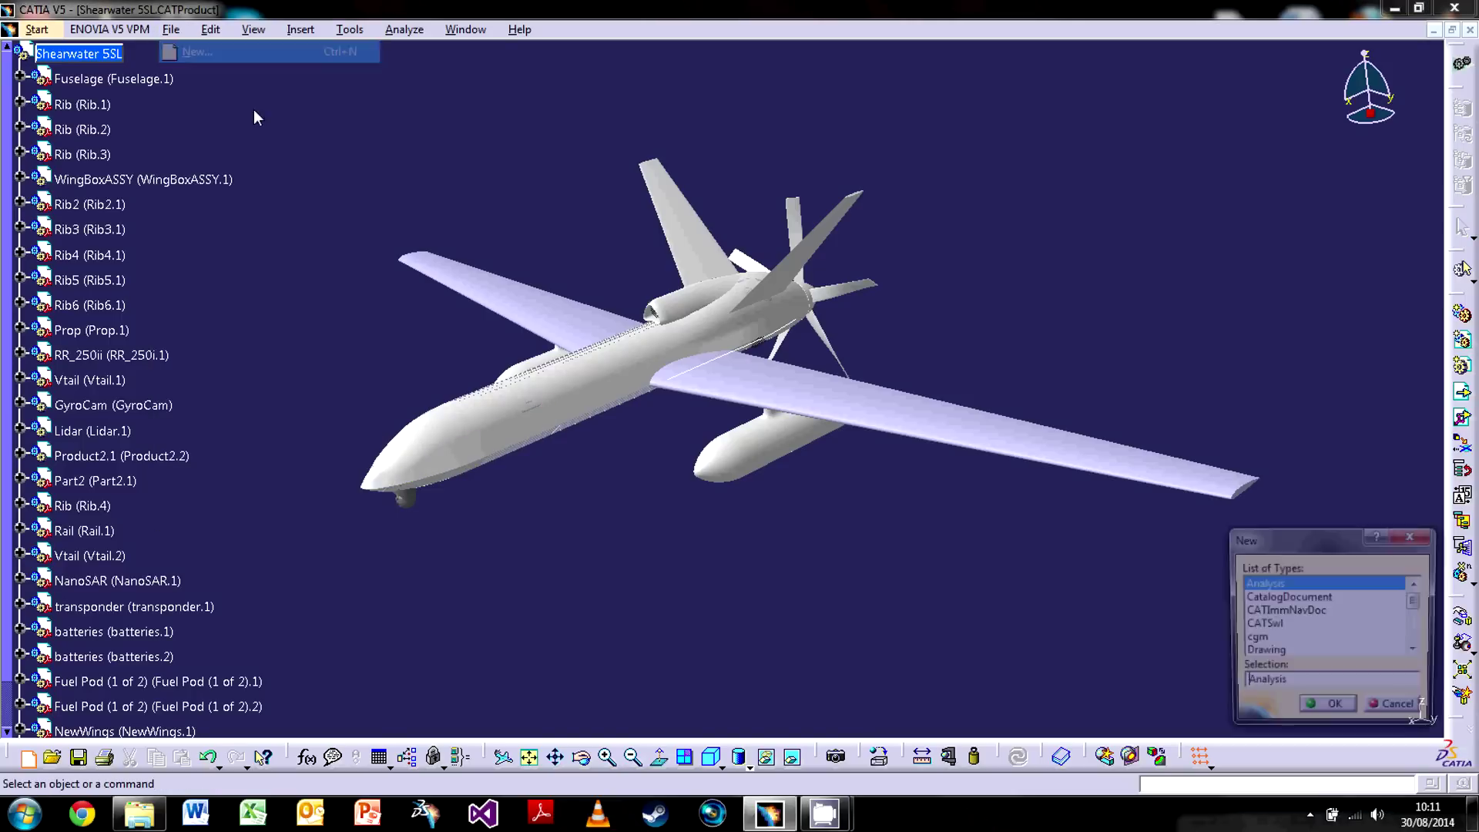
pyautogui.click(1417, 651)
pyautogui.click(1418, 652)
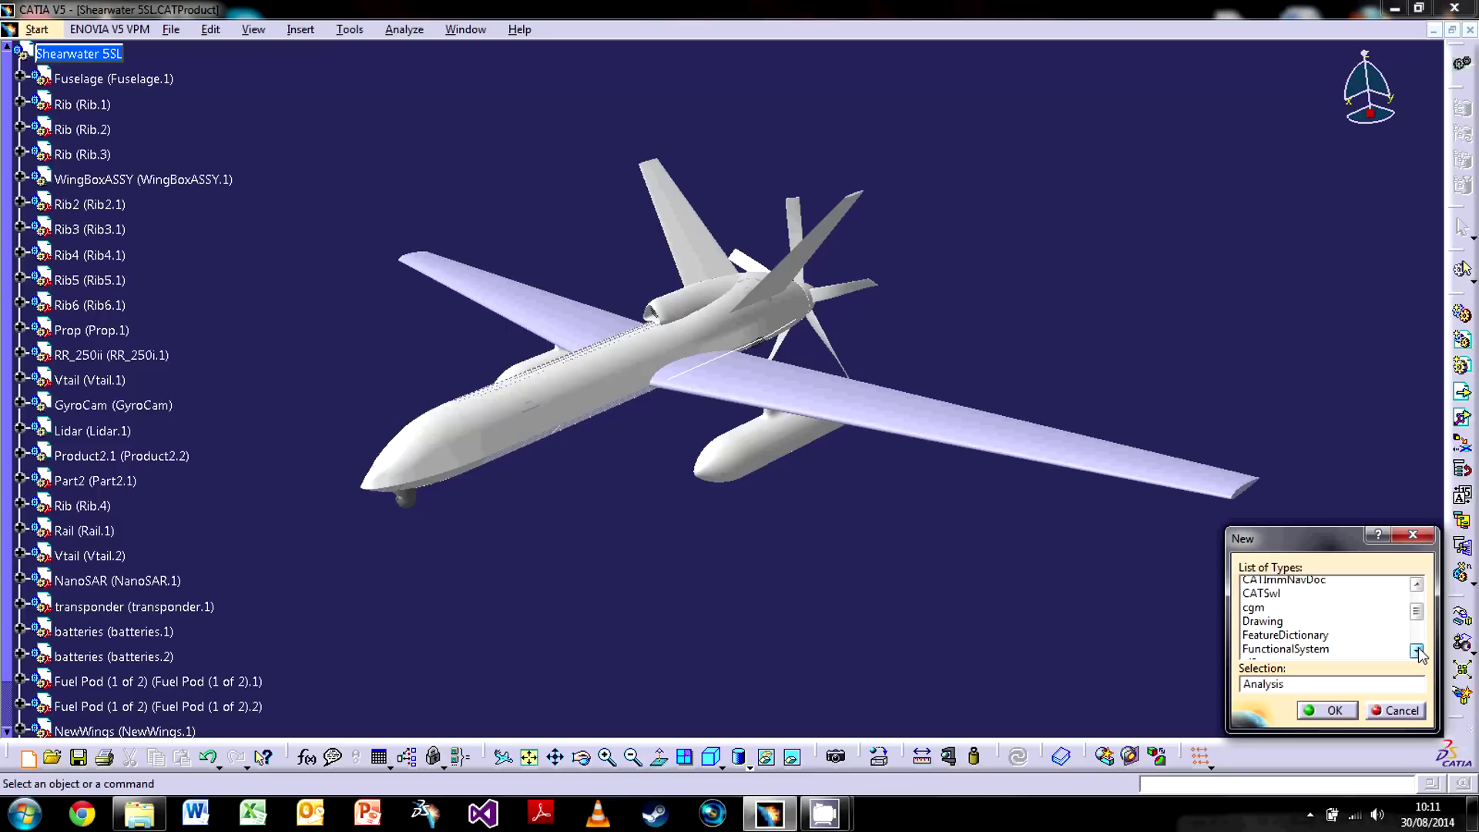
pyautogui.click(1418, 652)
pyautogui.click(1418, 652)
pyautogui.click(1418, 652)
pyautogui.click(1417, 652)
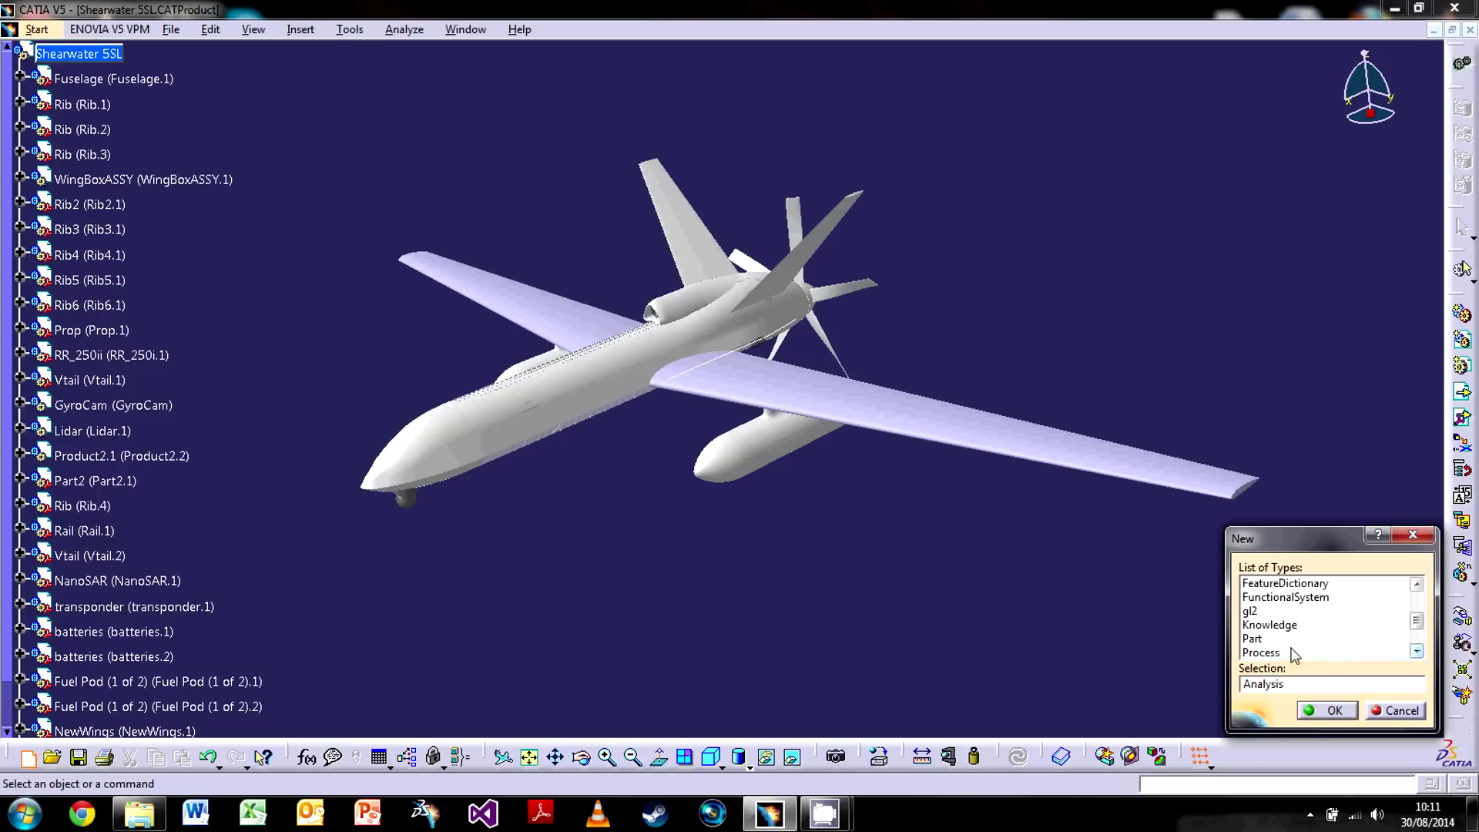
pyautogui.doubleClick(1284, 640)
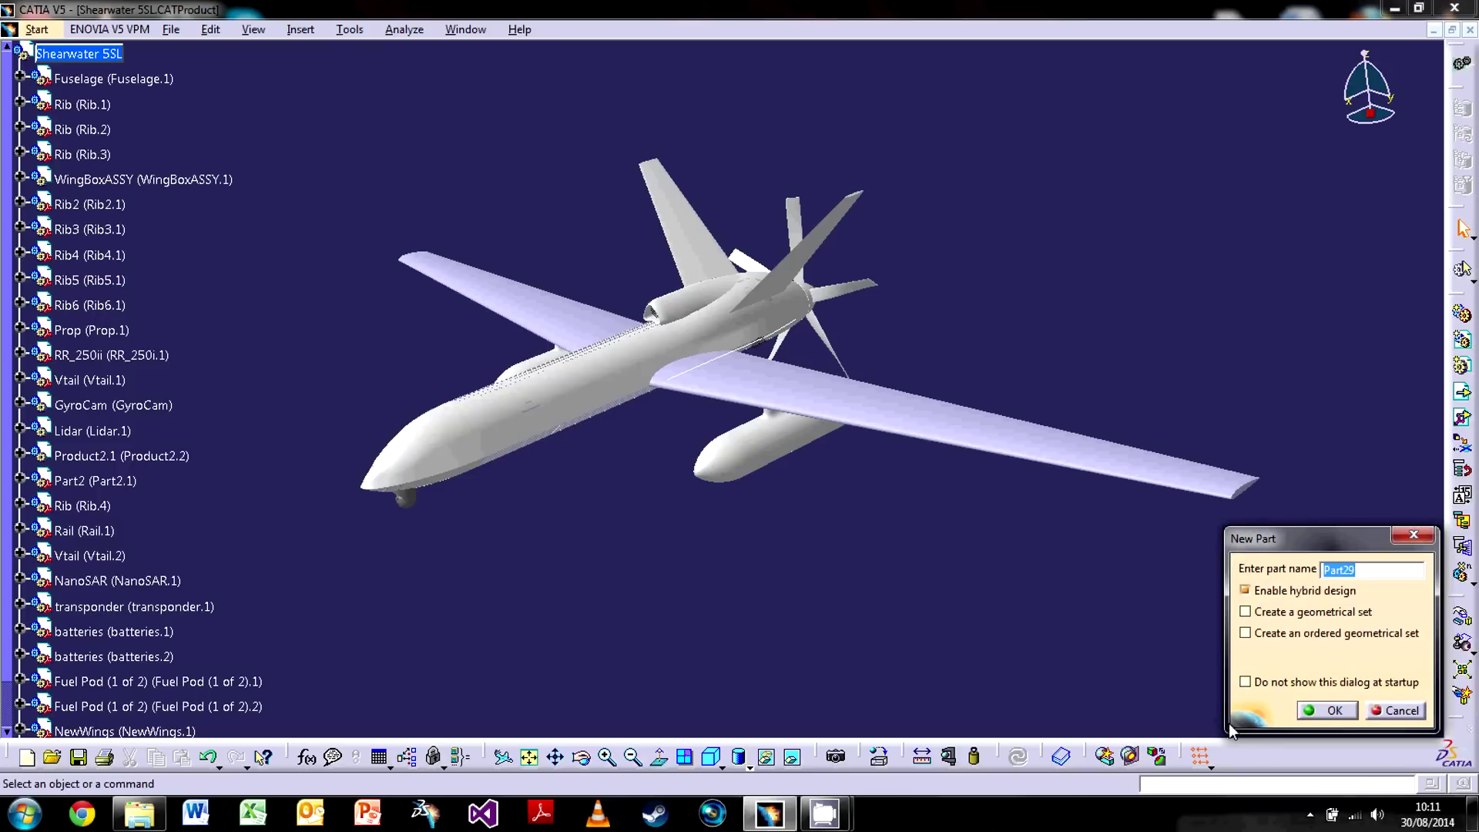
pyautogui.click(1387, 710)
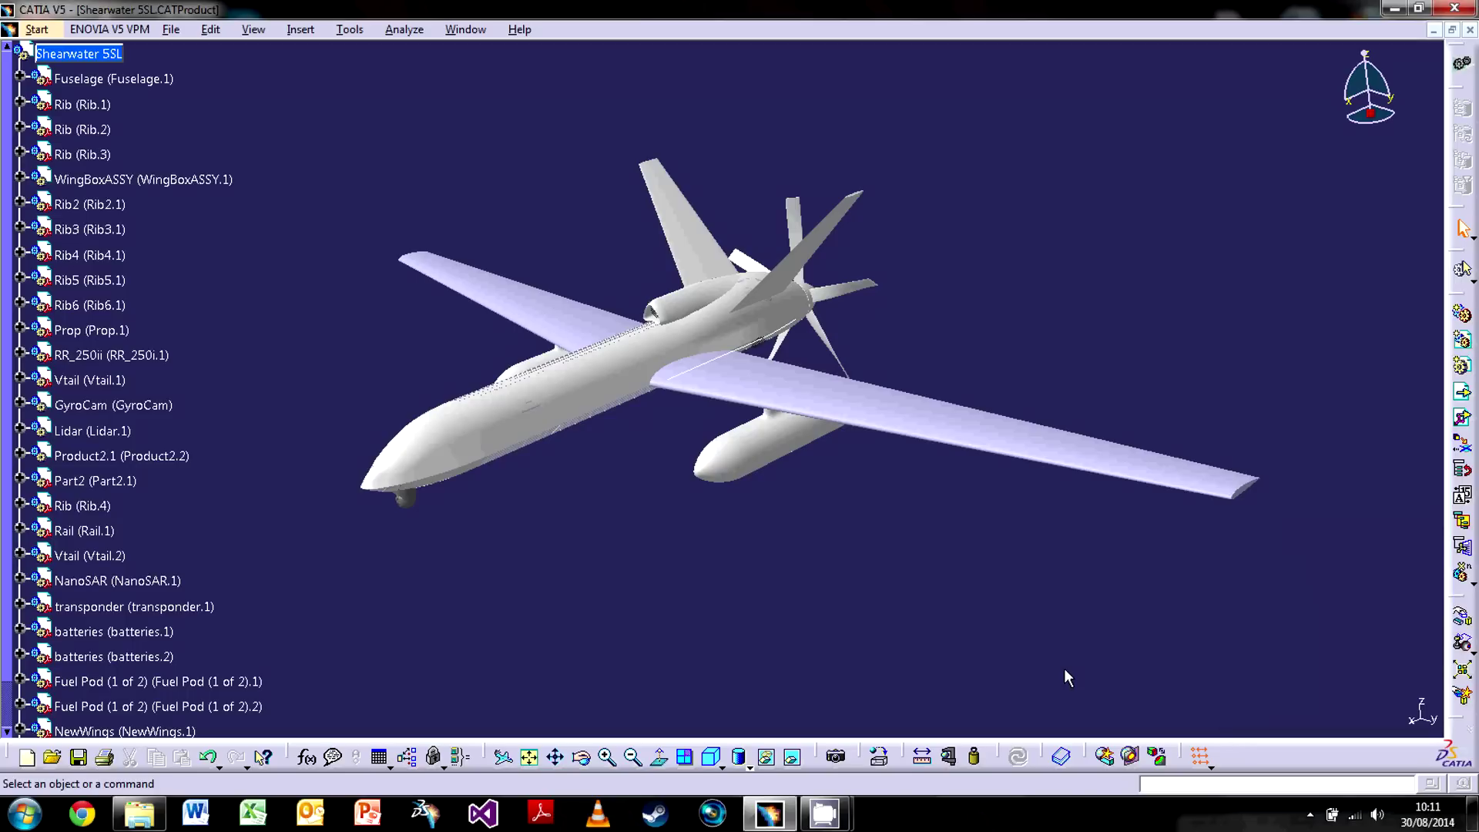
# Step: Create a new part named "A Frame" in Part Design with hybrid design enabled
pyautogui.click(36, 30)
pyautogui.moveTo(61, 73)
pyautogui.click(309, 72)
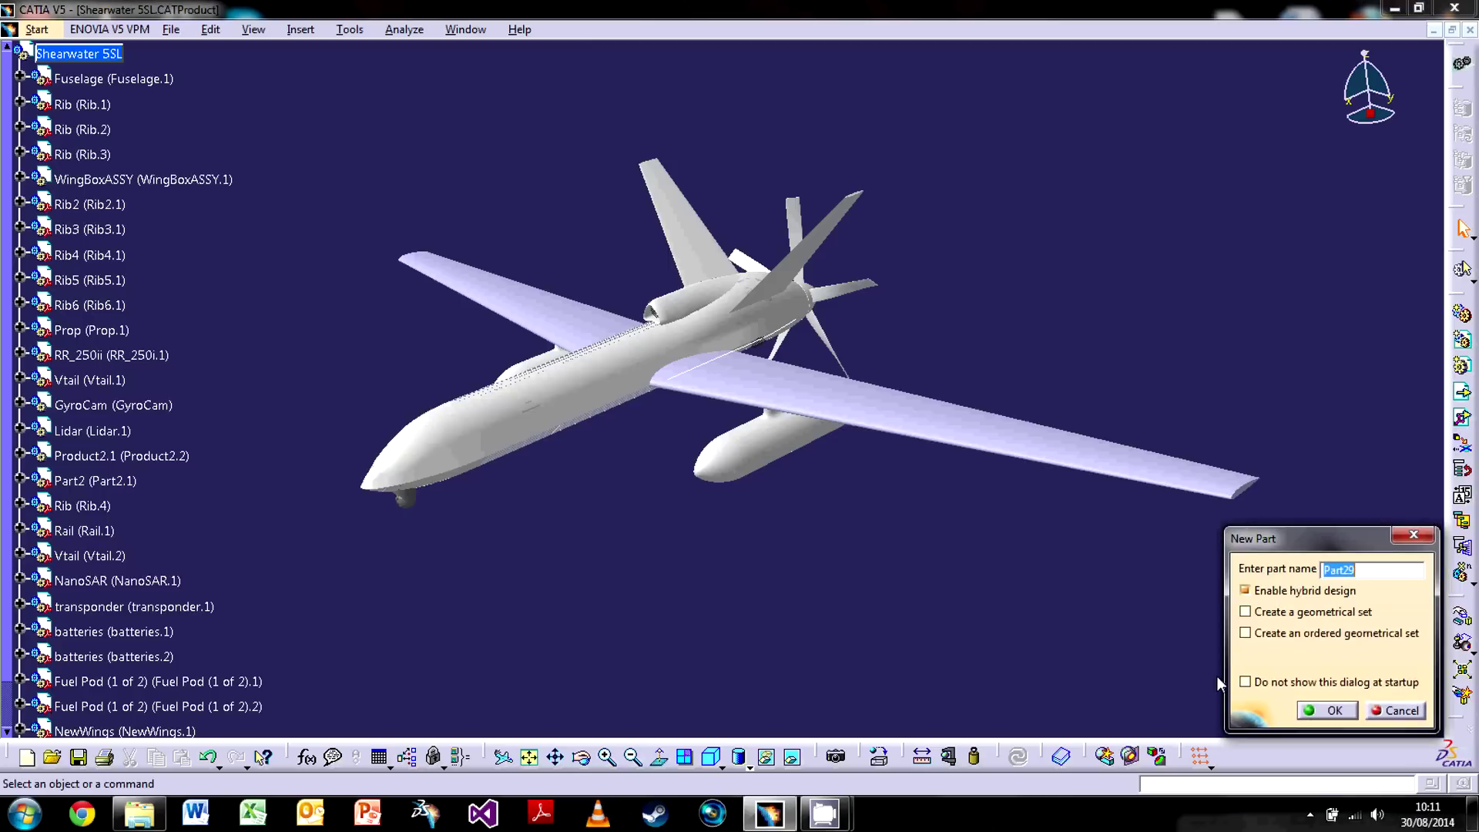
pyautogui.press('BackSpace')
pyautogui.click(1329, 710)
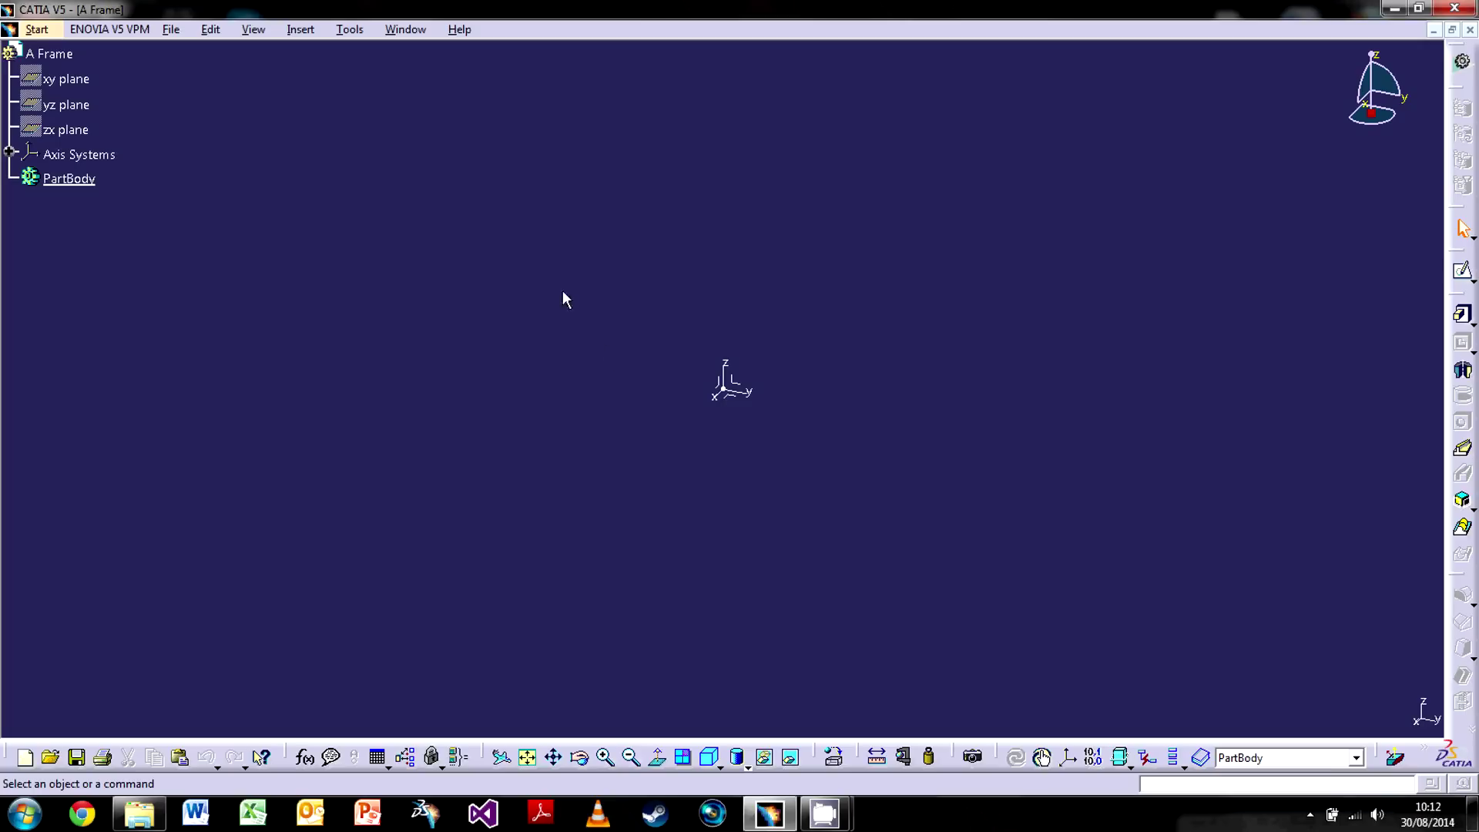
# Step: Review the Part Document options under Part Infrastructure, including the axis system setting for new parts
pyautogui.click(350, 29)
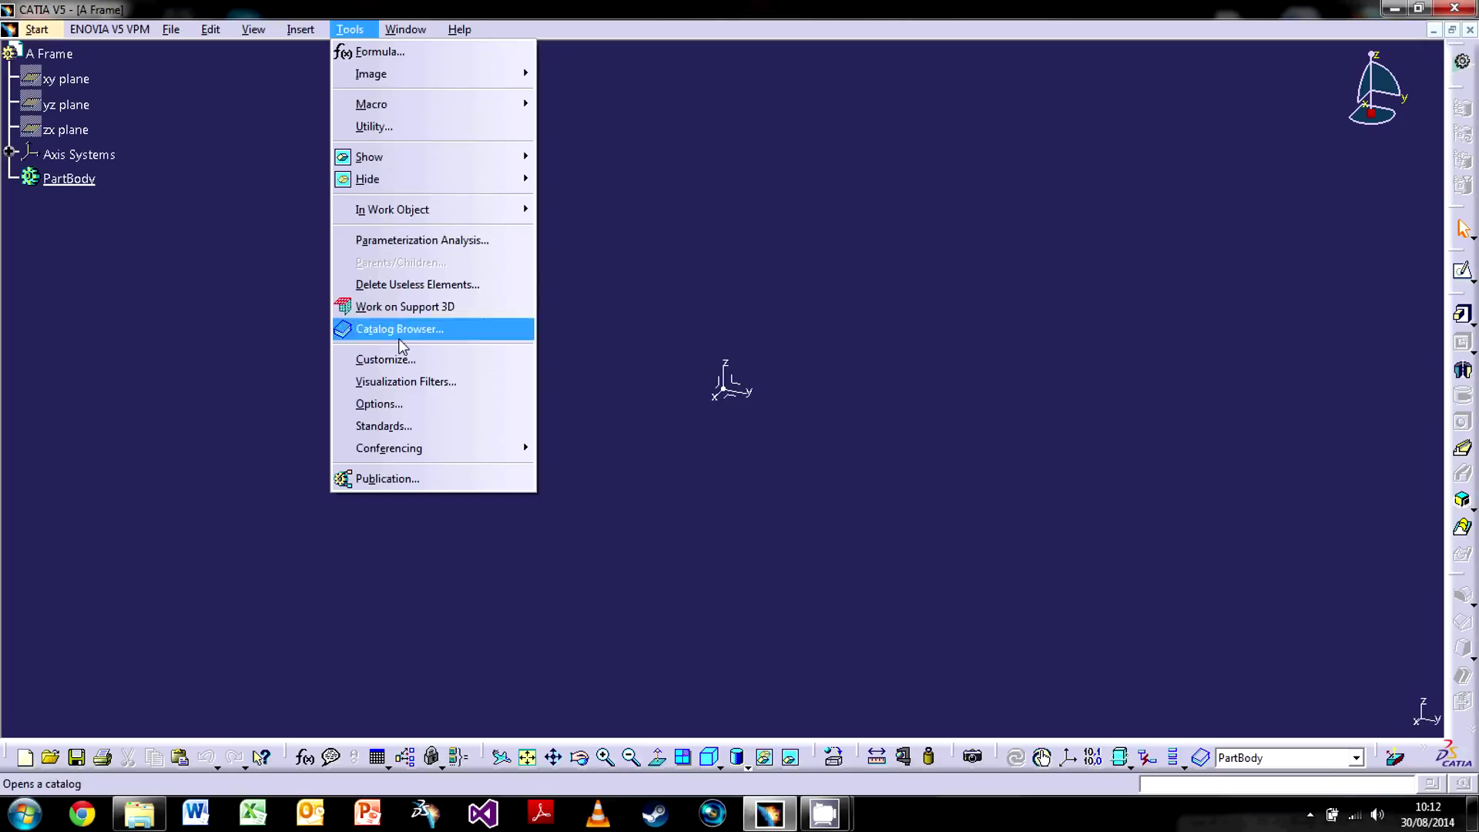
pyautogui.click(408, 402)
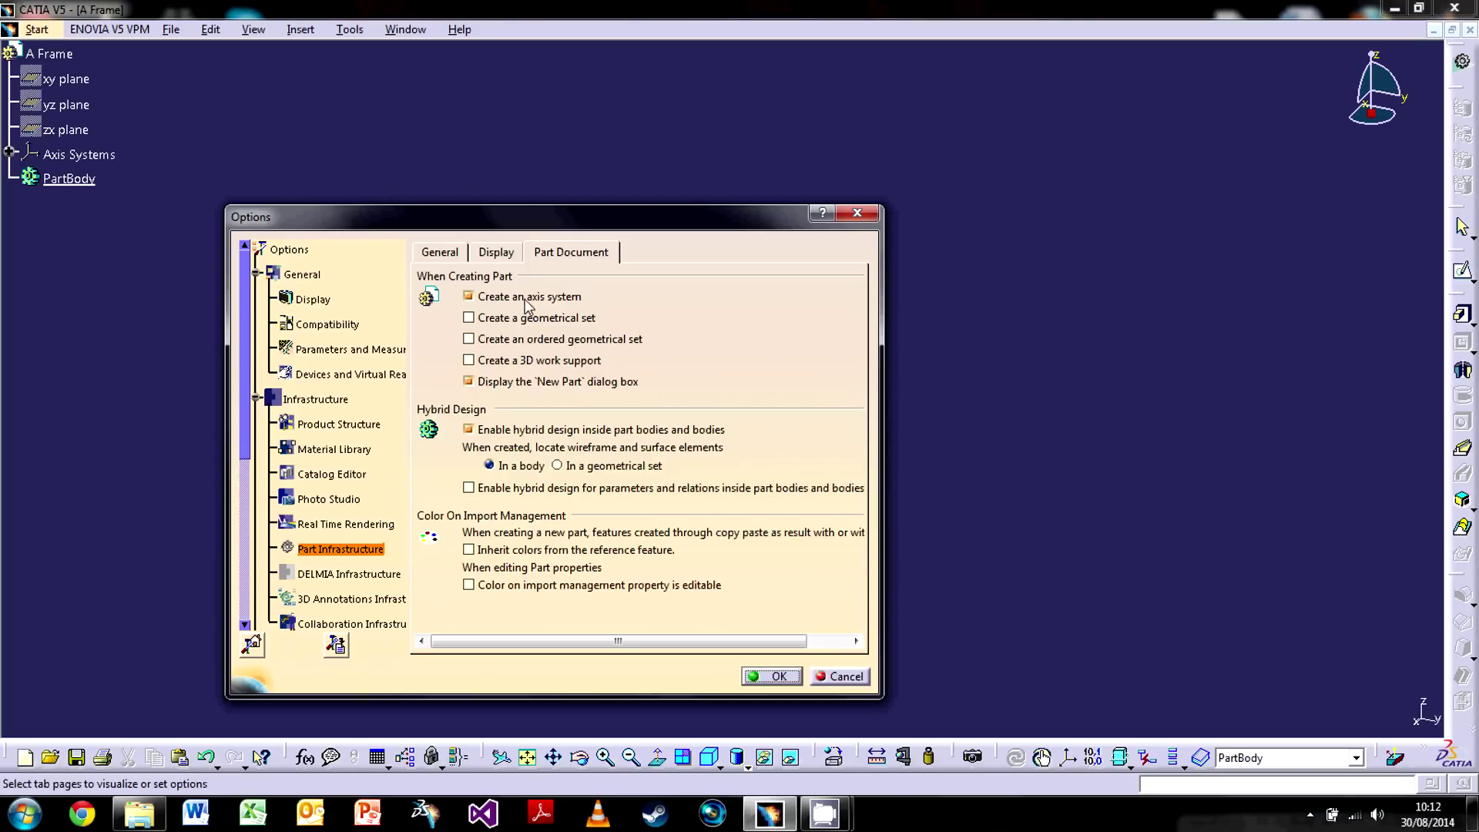
pyautogui.click(839, 676)
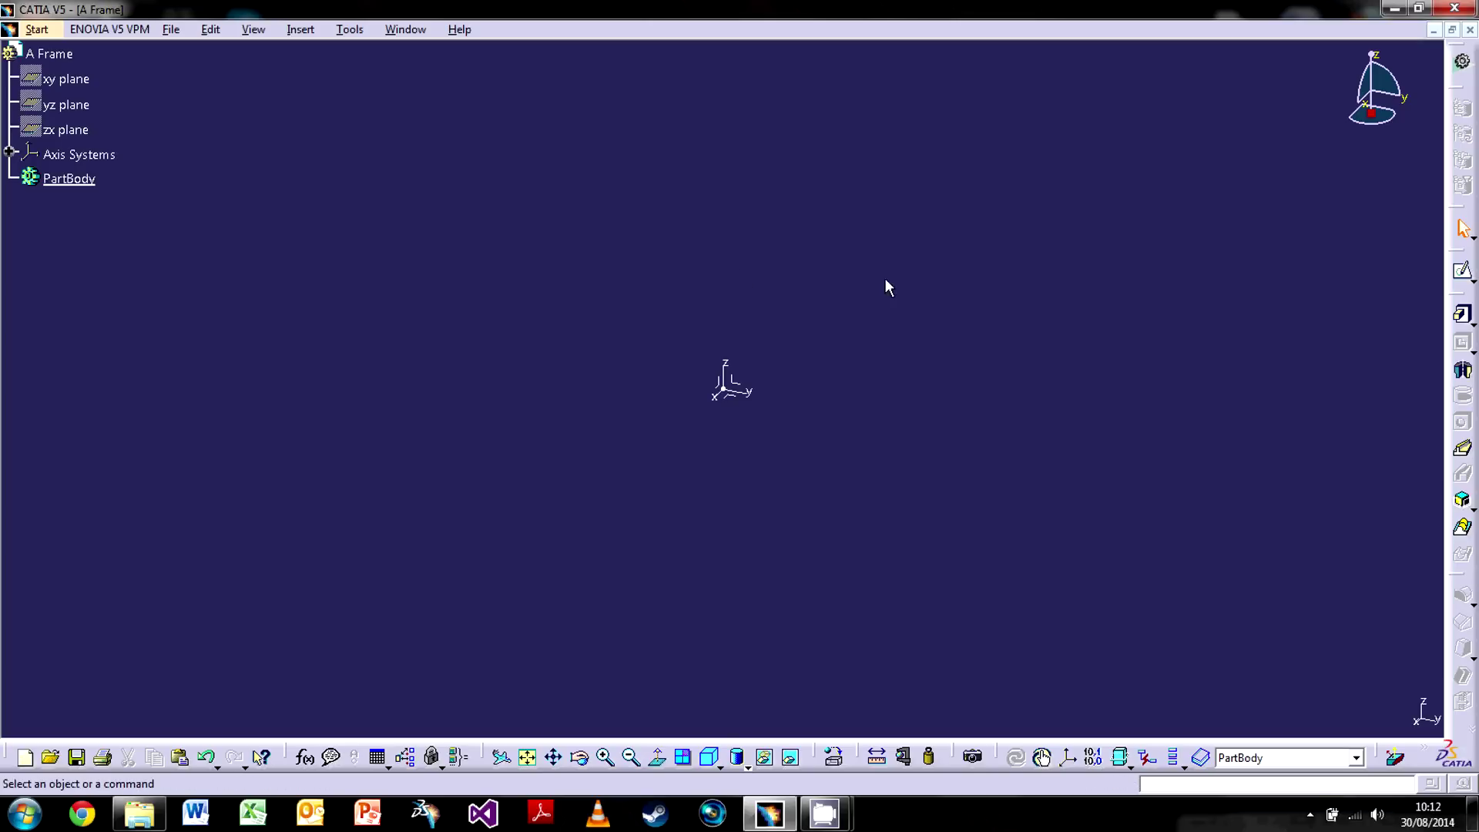
# Step: Start a new sketch on the yz plane of the A Frame part
pyautogui.click(1462, 276)
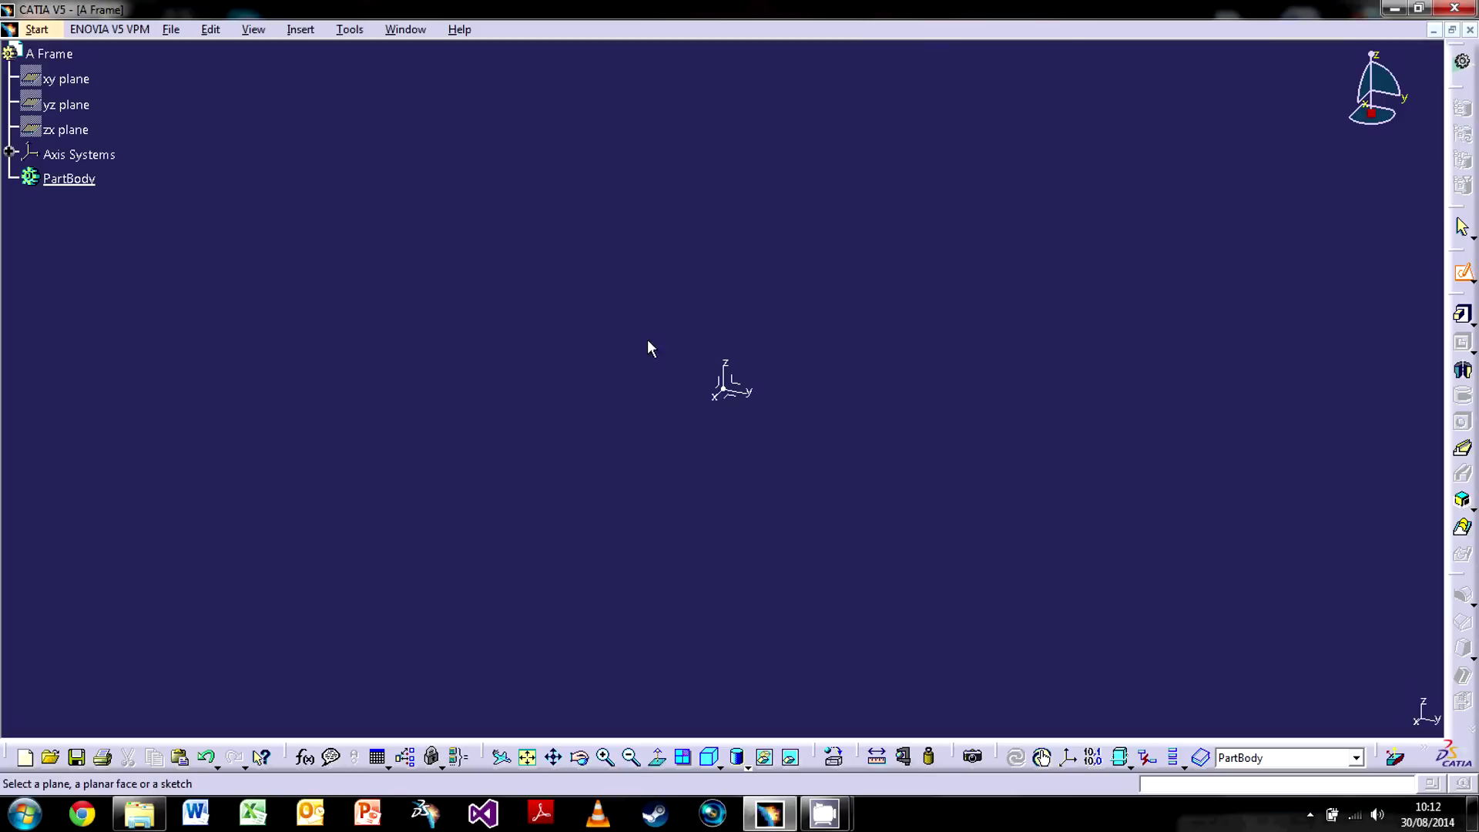
pyautogui.click(744, 390)
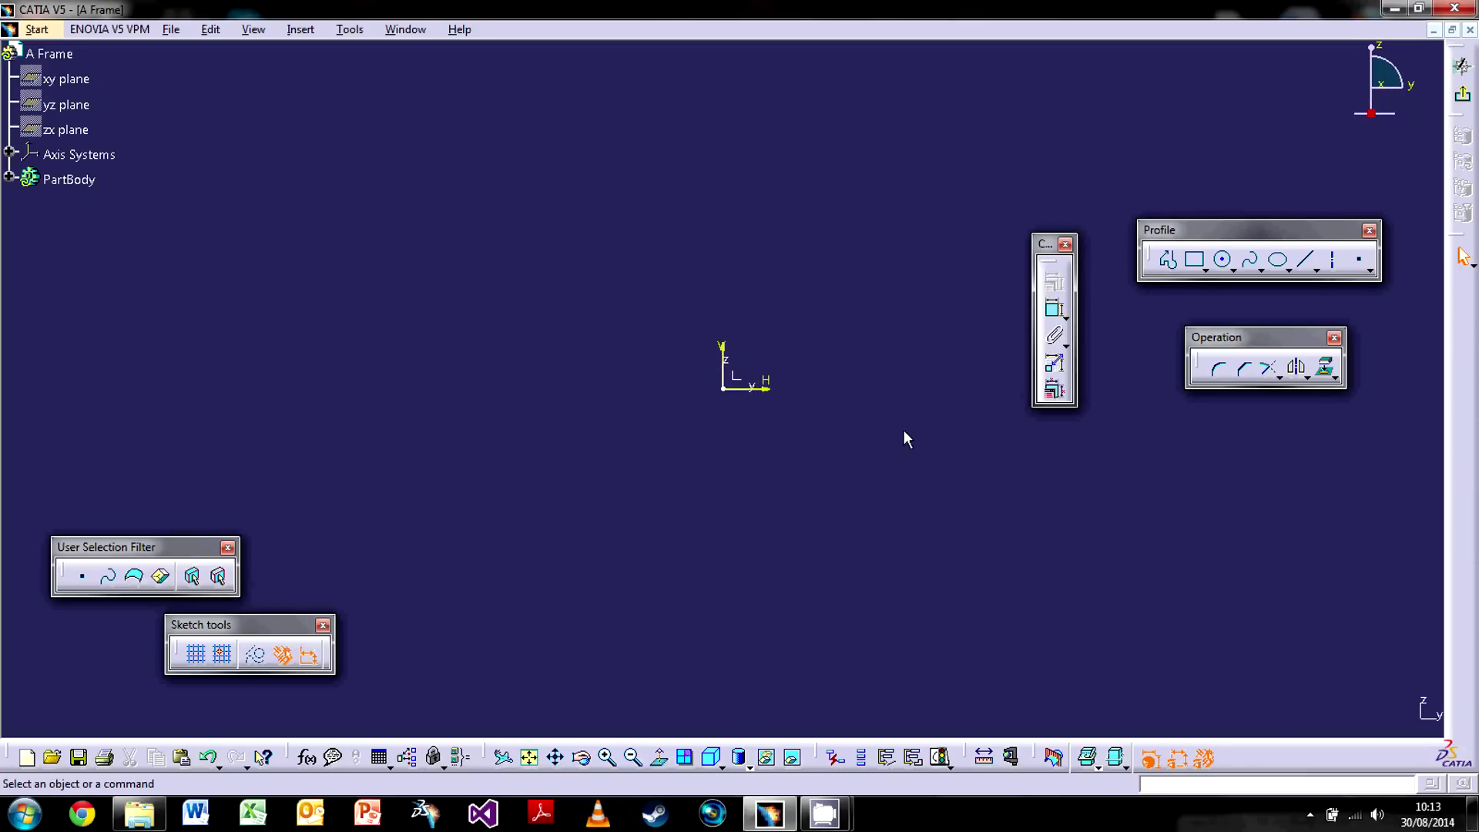
# Step: Turn the sketch grid and Snap to Point on and back off
pyautogui.click(222, 654)
pyautogui.click(195, 654)
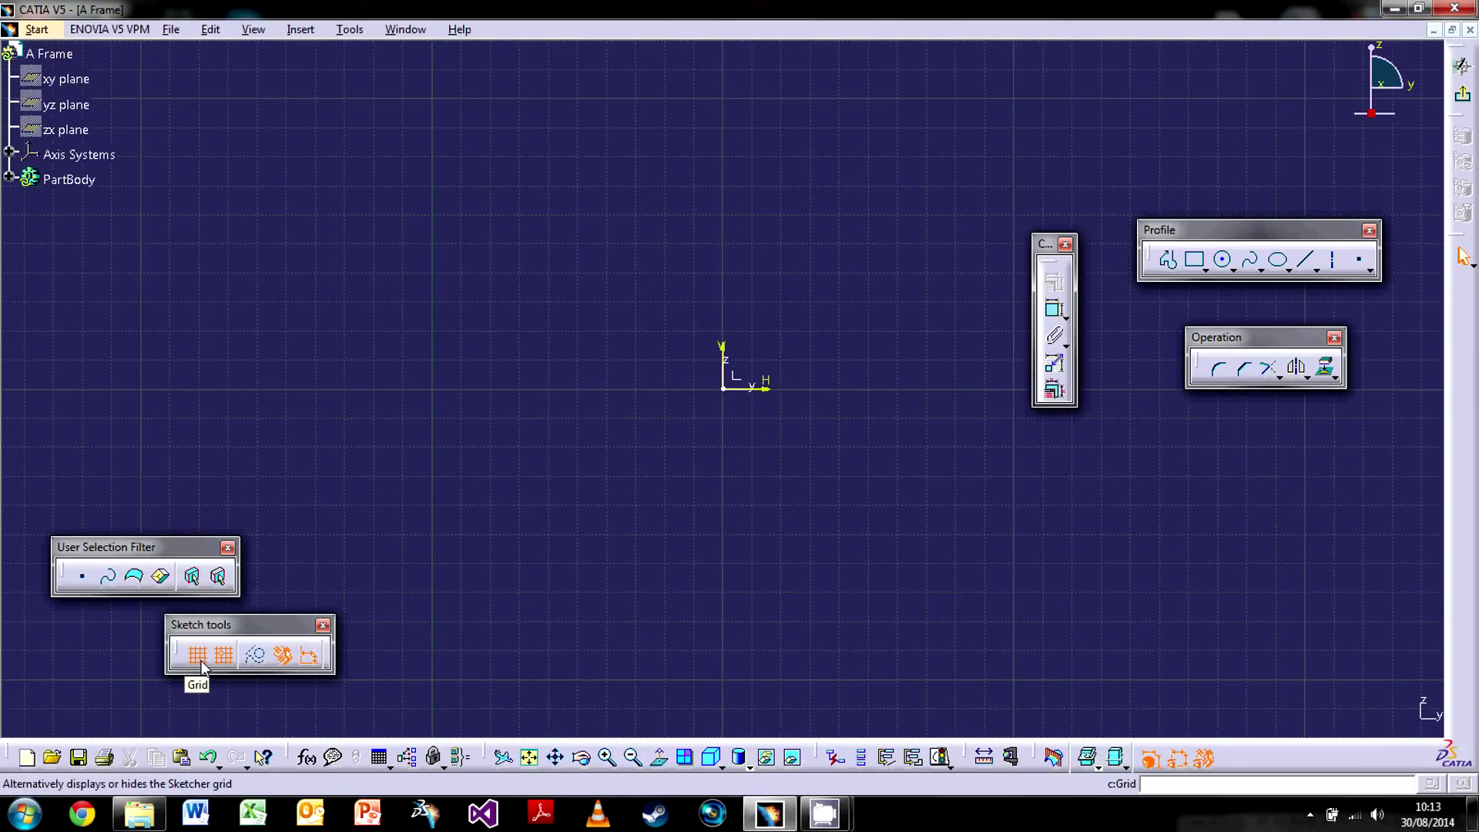
pyautogui.click(199, 659)
pyautogui.click(220, 659)
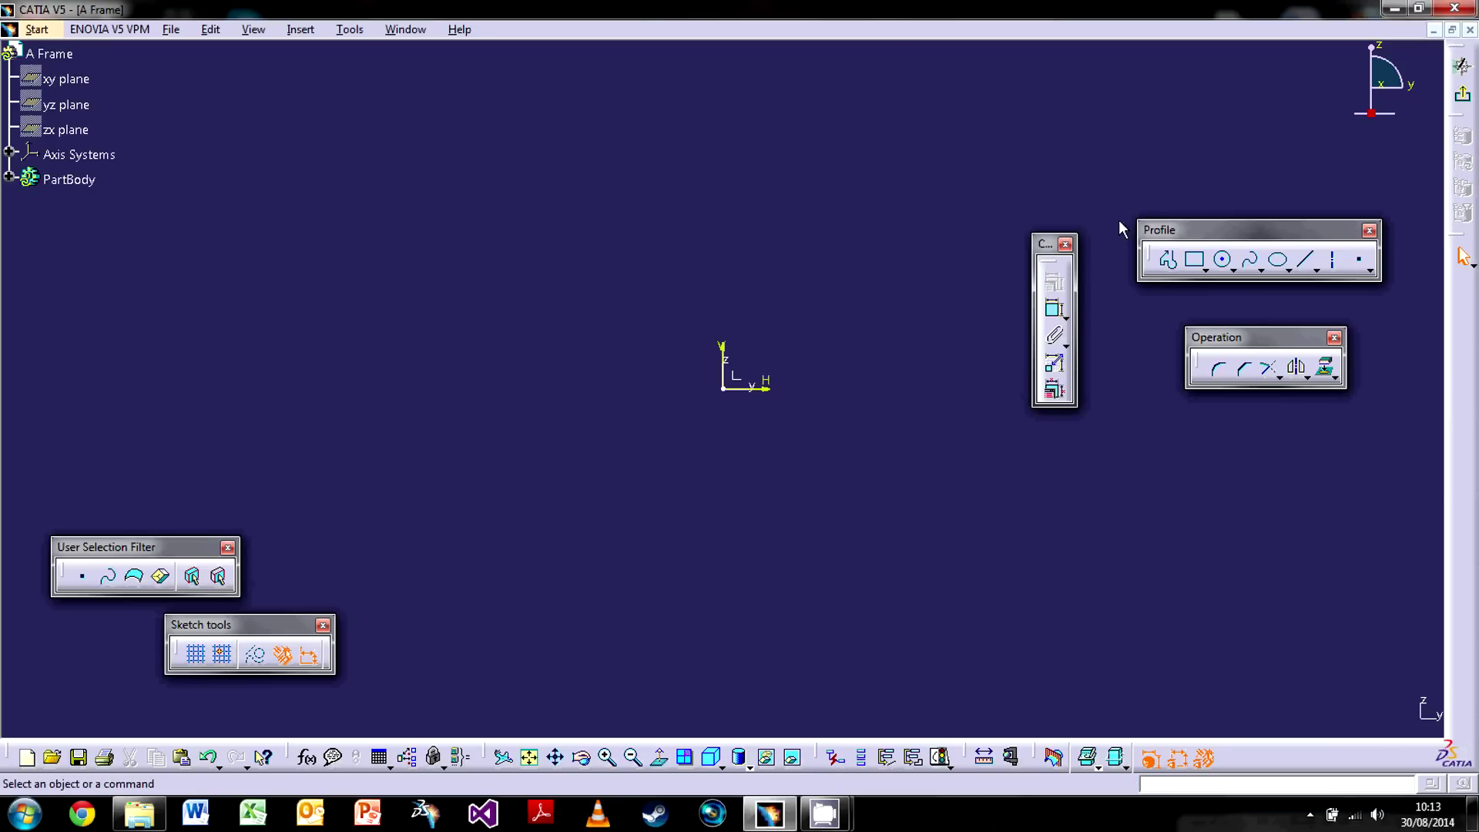
# Step: Reposition the floating Constraint toolbar beneath the Operation toolbar
pyautogui.moveTo(1043, 245); pyautogui.dragTo(1226, 420)
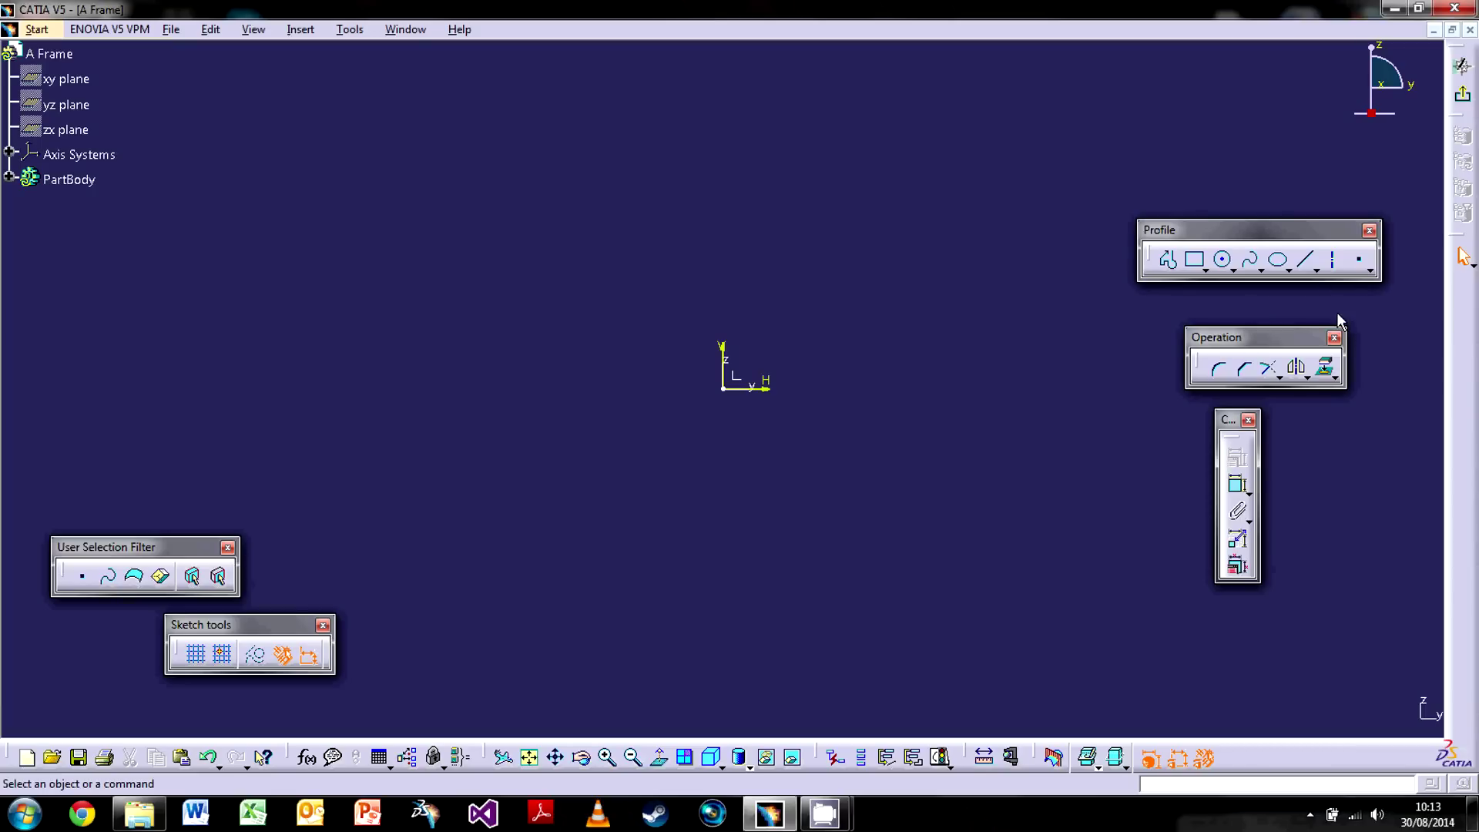
# Step: Try out a closed Profile of straight lines and a tangent arc beside the origin, and delete it
pyautogui.click(1168, 260)
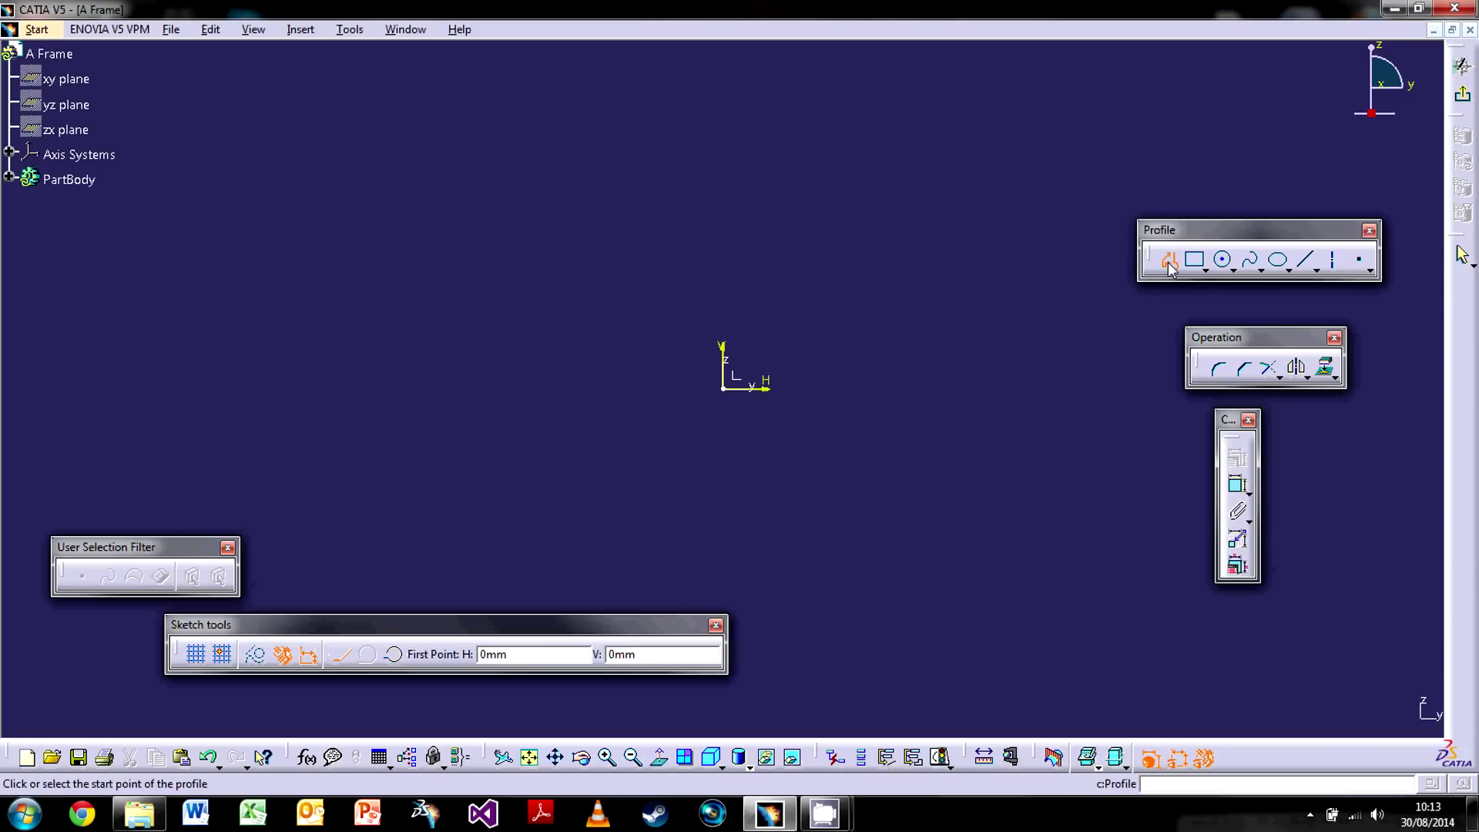
pyautogui.click(823, 303)
pyautogui.click(950, 299)
pyautogui.click(935, 428)
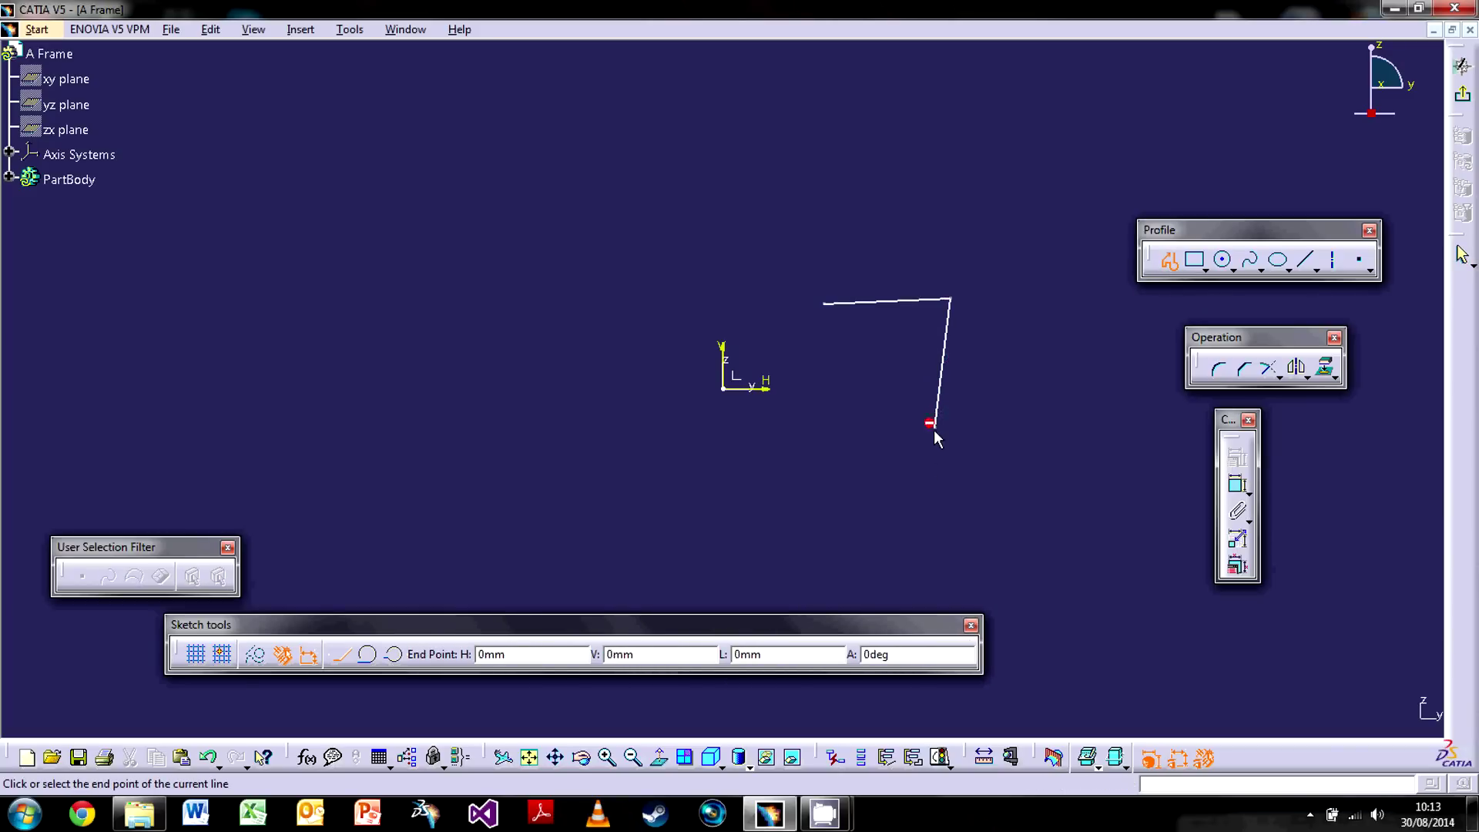
pyautogui.click(1041, 406)
pyautogui.moveTo(1072, 476); pyautogui.dragTo(970, 516)
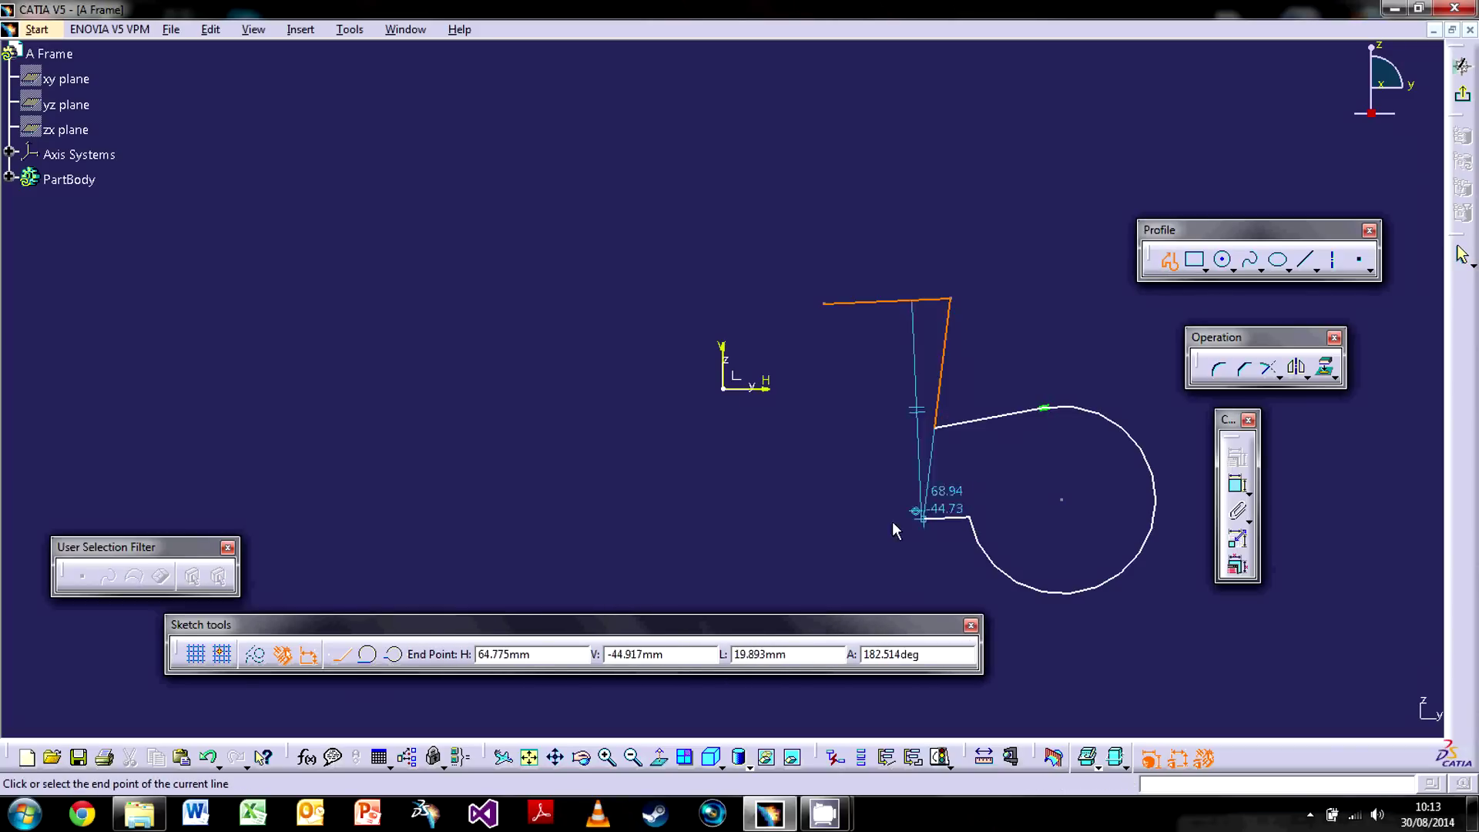
pyautogui.click(848, 516)
pyautogui.click(825, 305)
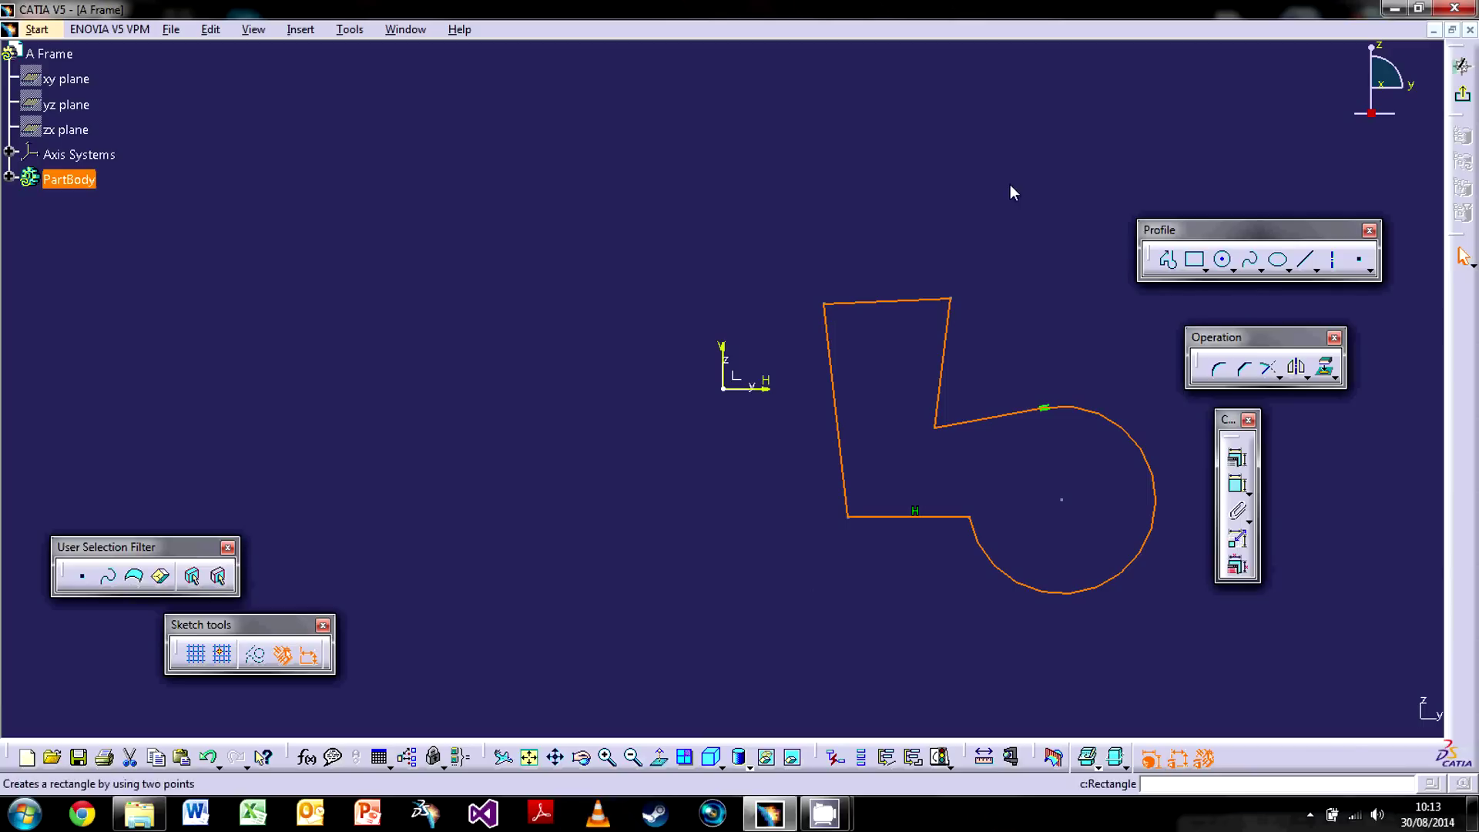
pyautogui.press('Delete')
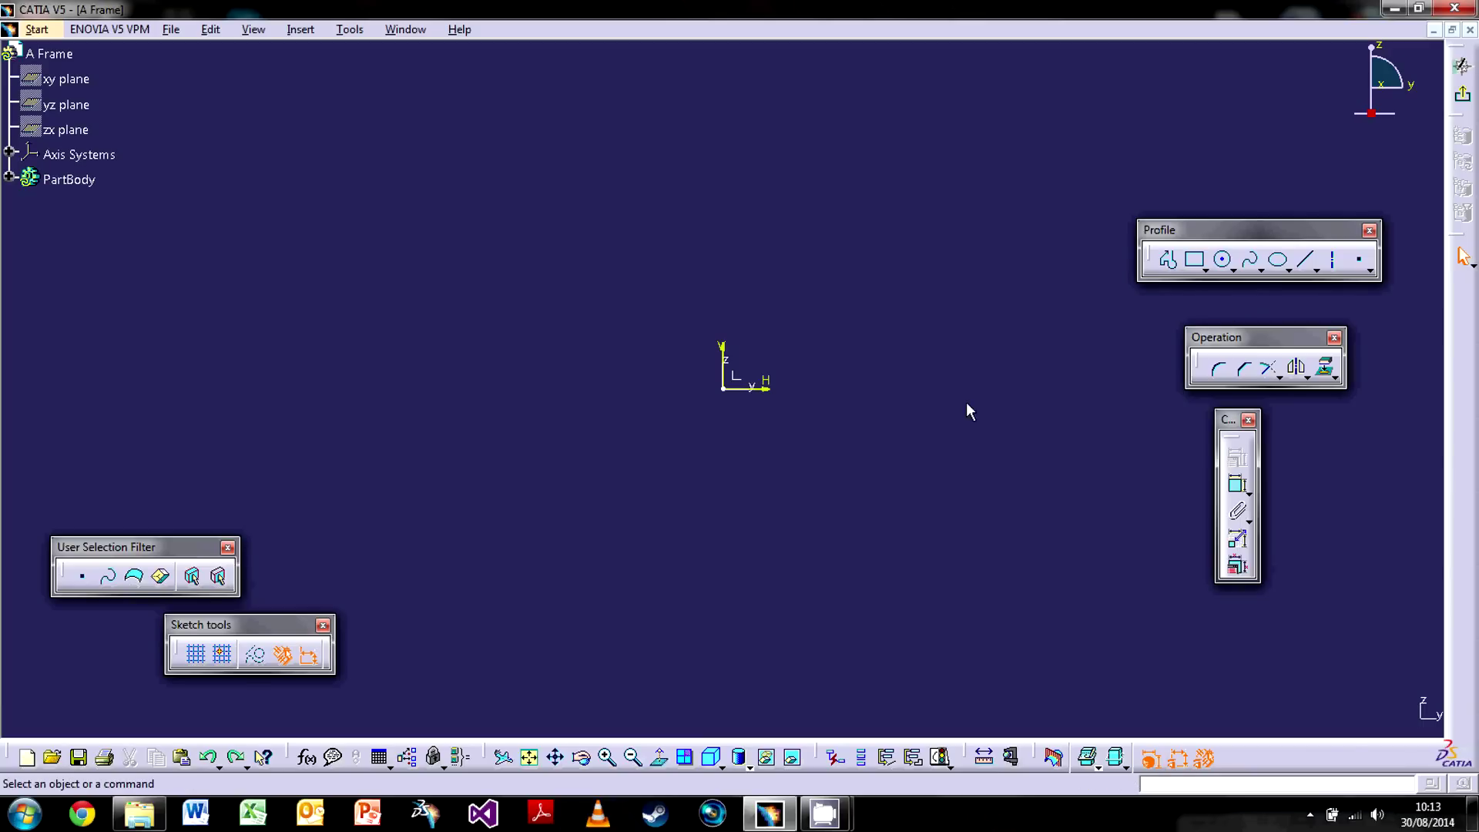
# Step: Try out the Hexagon tool with a centre just off the sketch origin, and discard the shape
pyautogui.click(1203, 267)
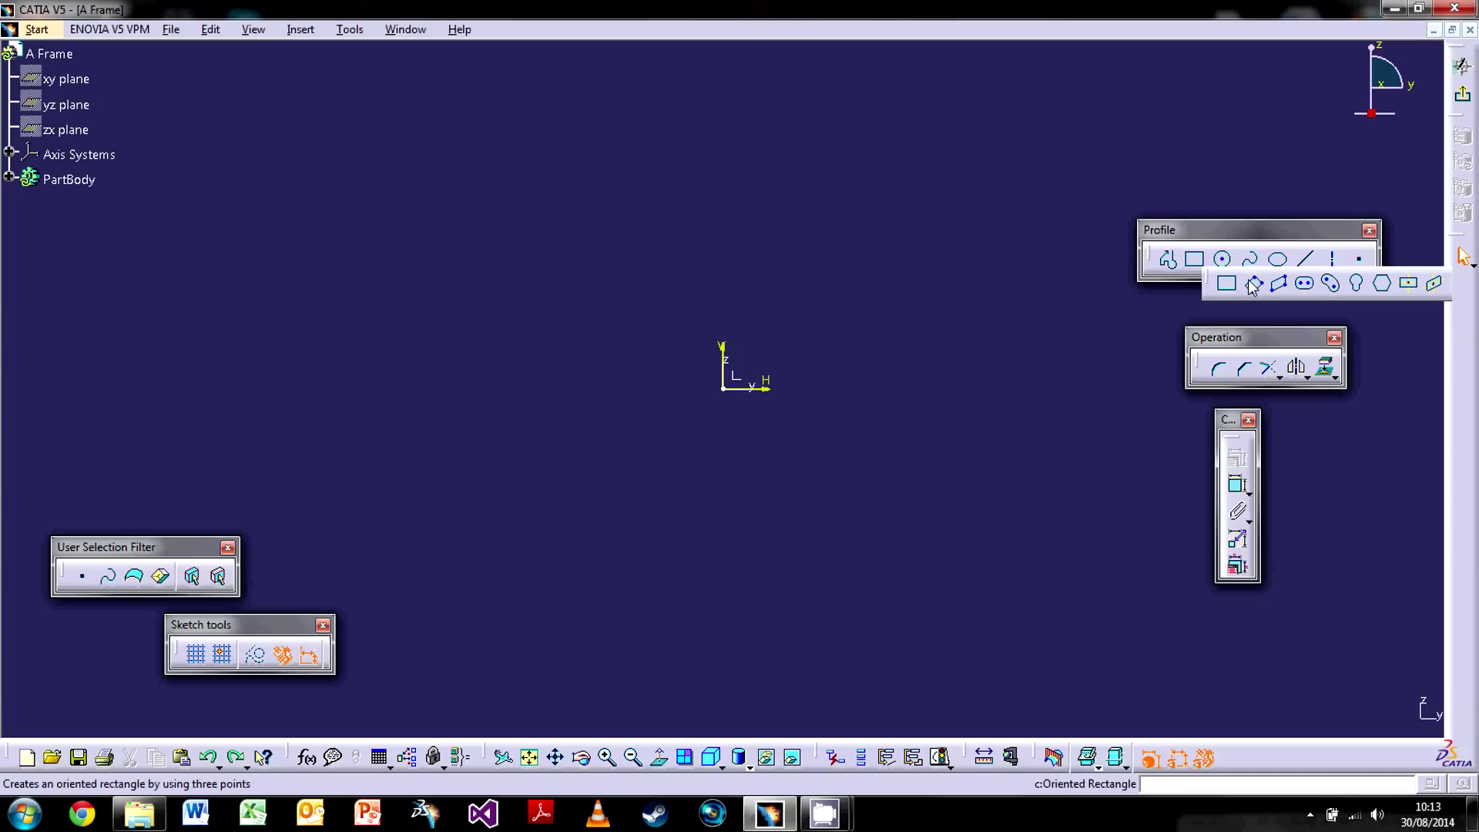
pyautogui.click(1385, 284)
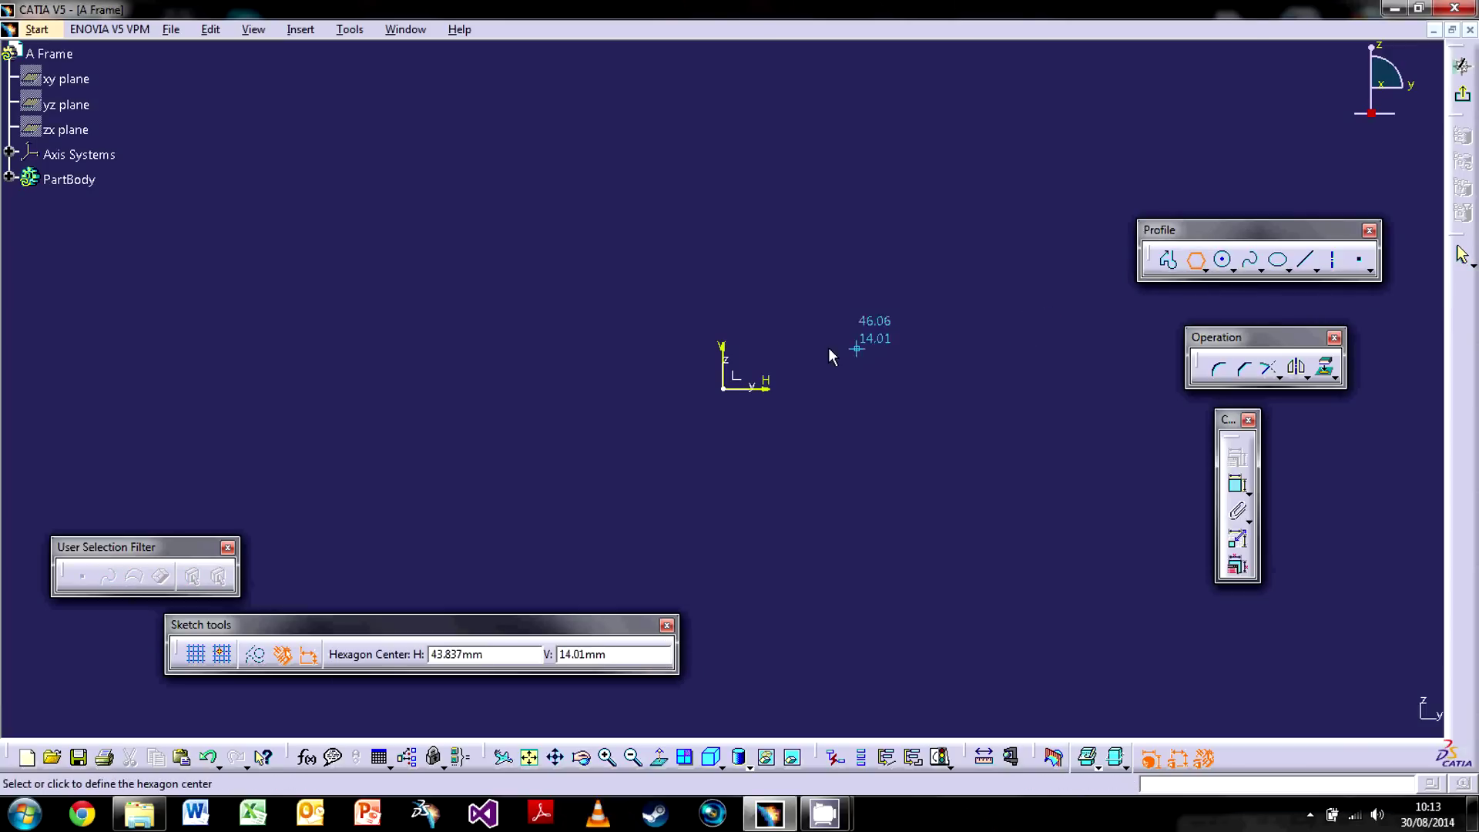
pyautogui.click(825, 322)
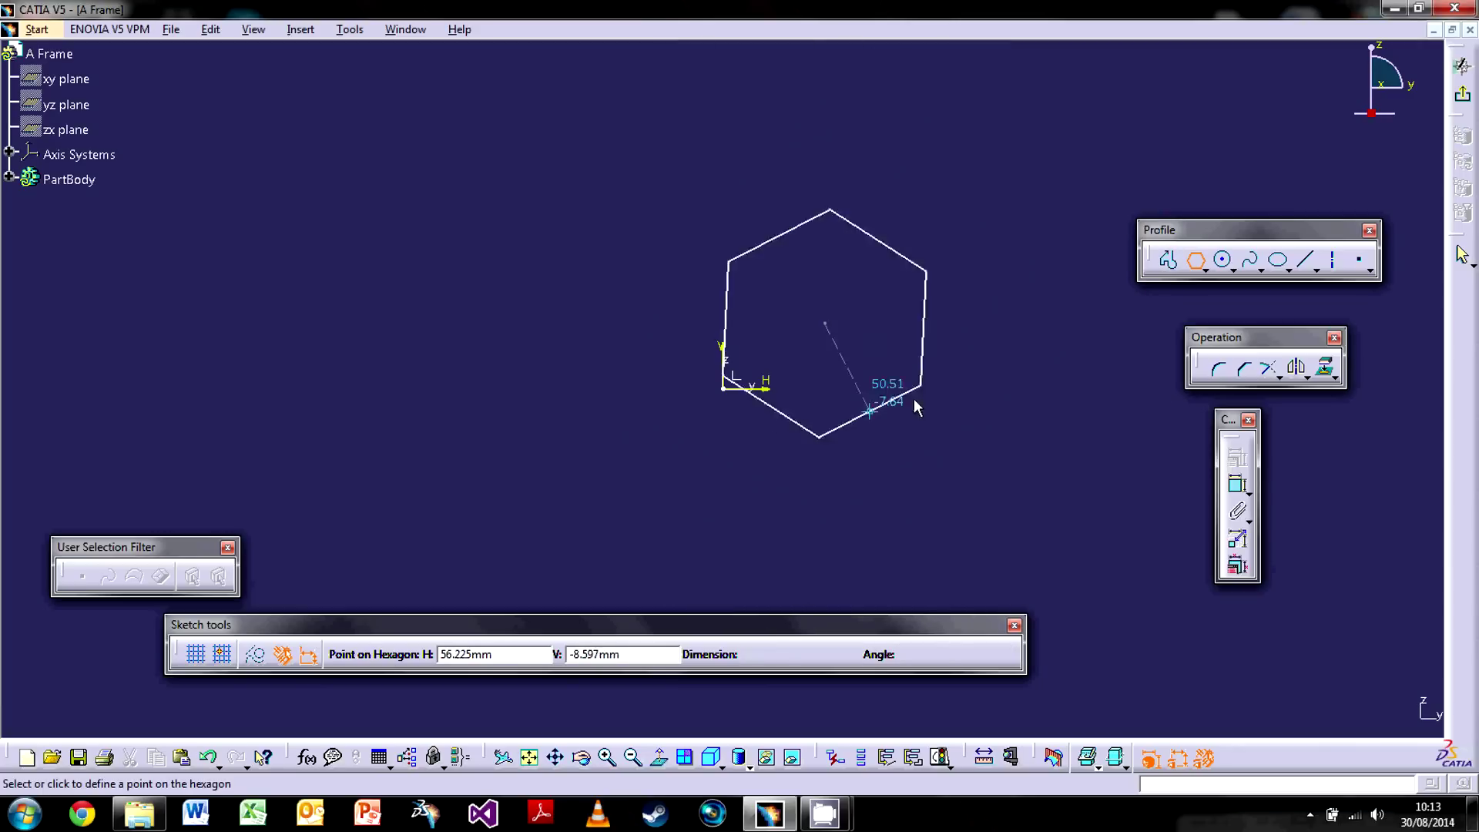
pyautogui.click(1082, 271)
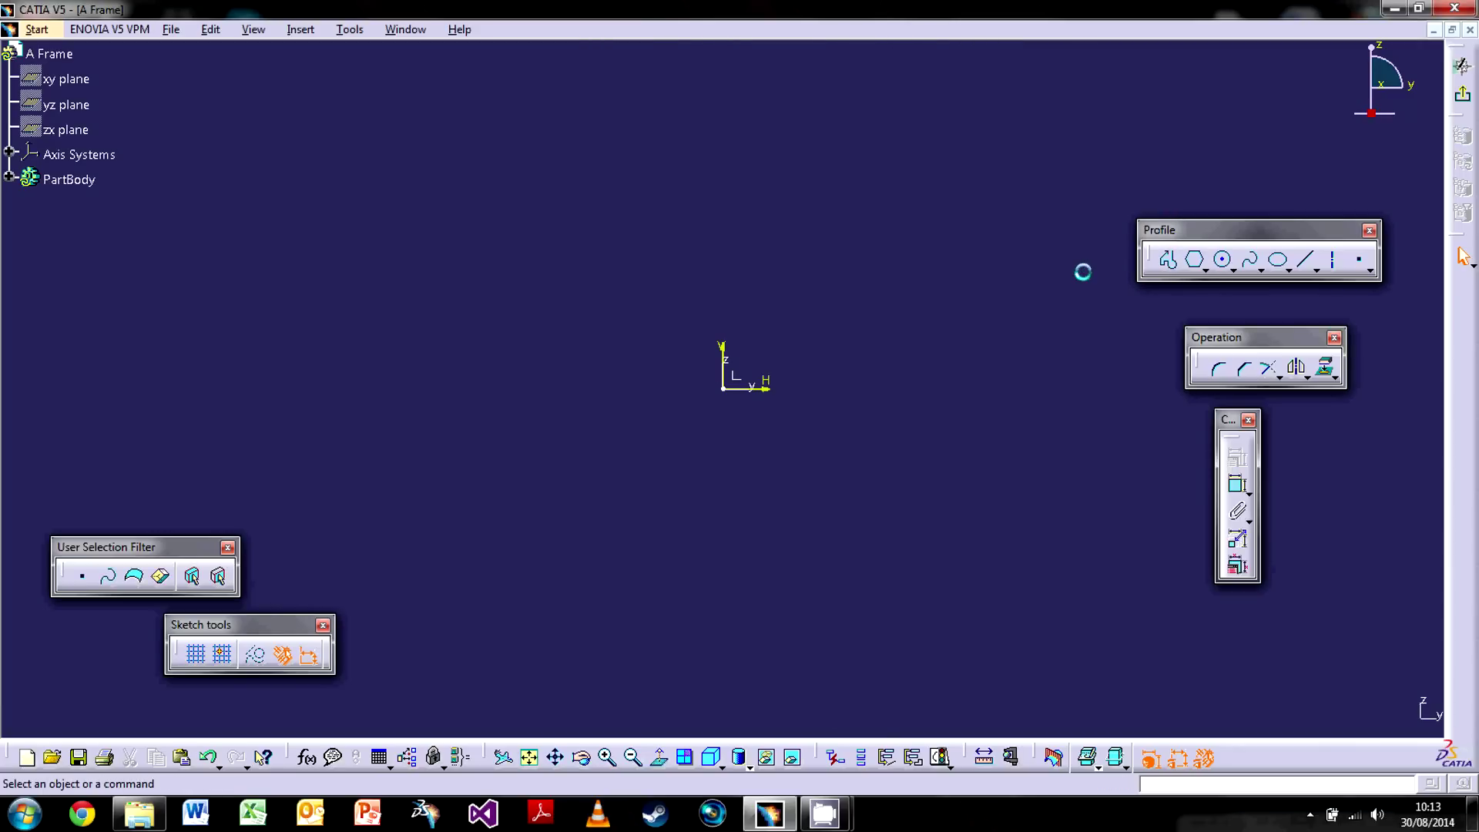
pyautogui.click(1202, 264)
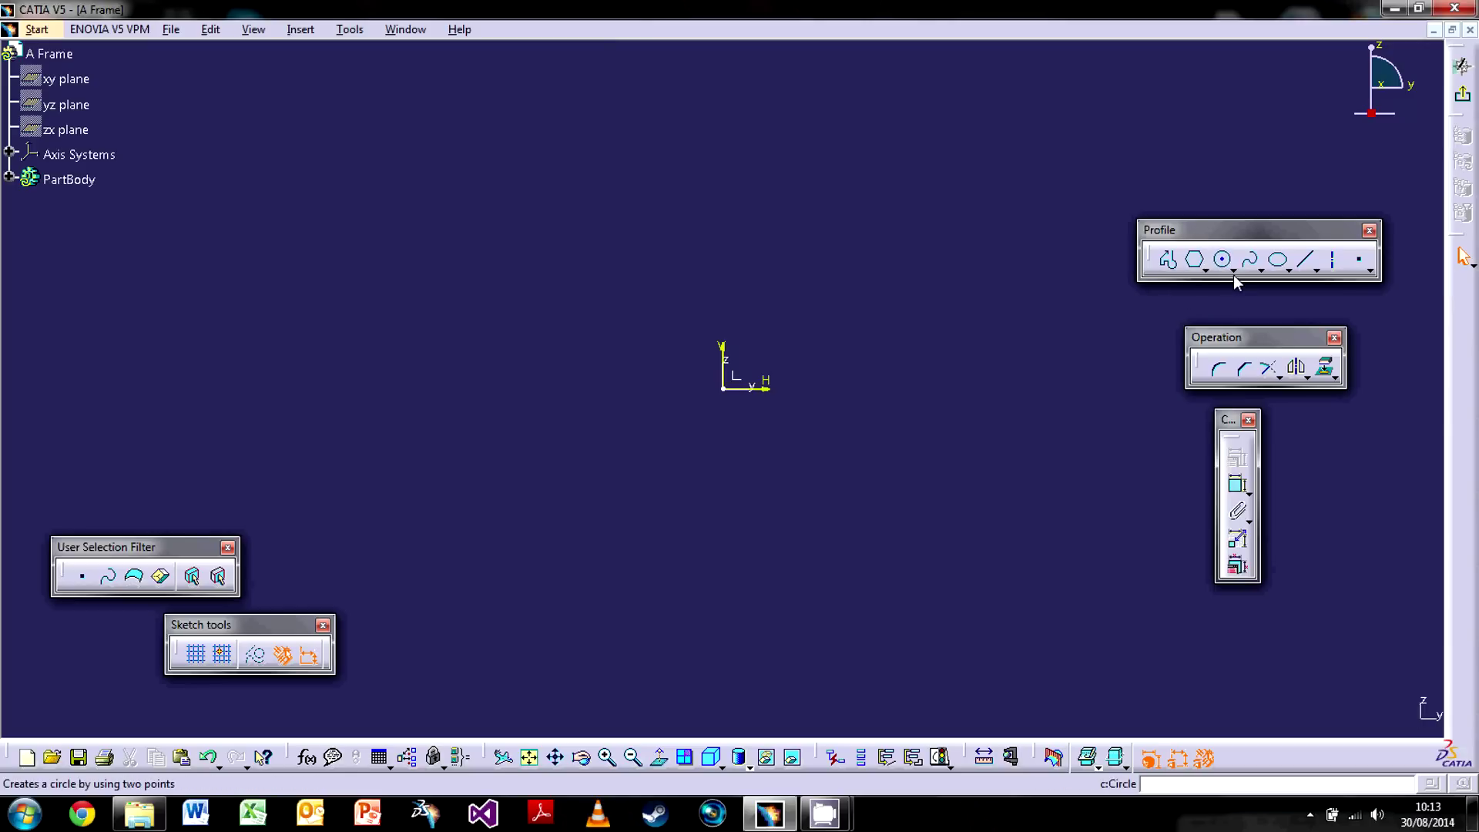
pyautogui.click(1231, 265)
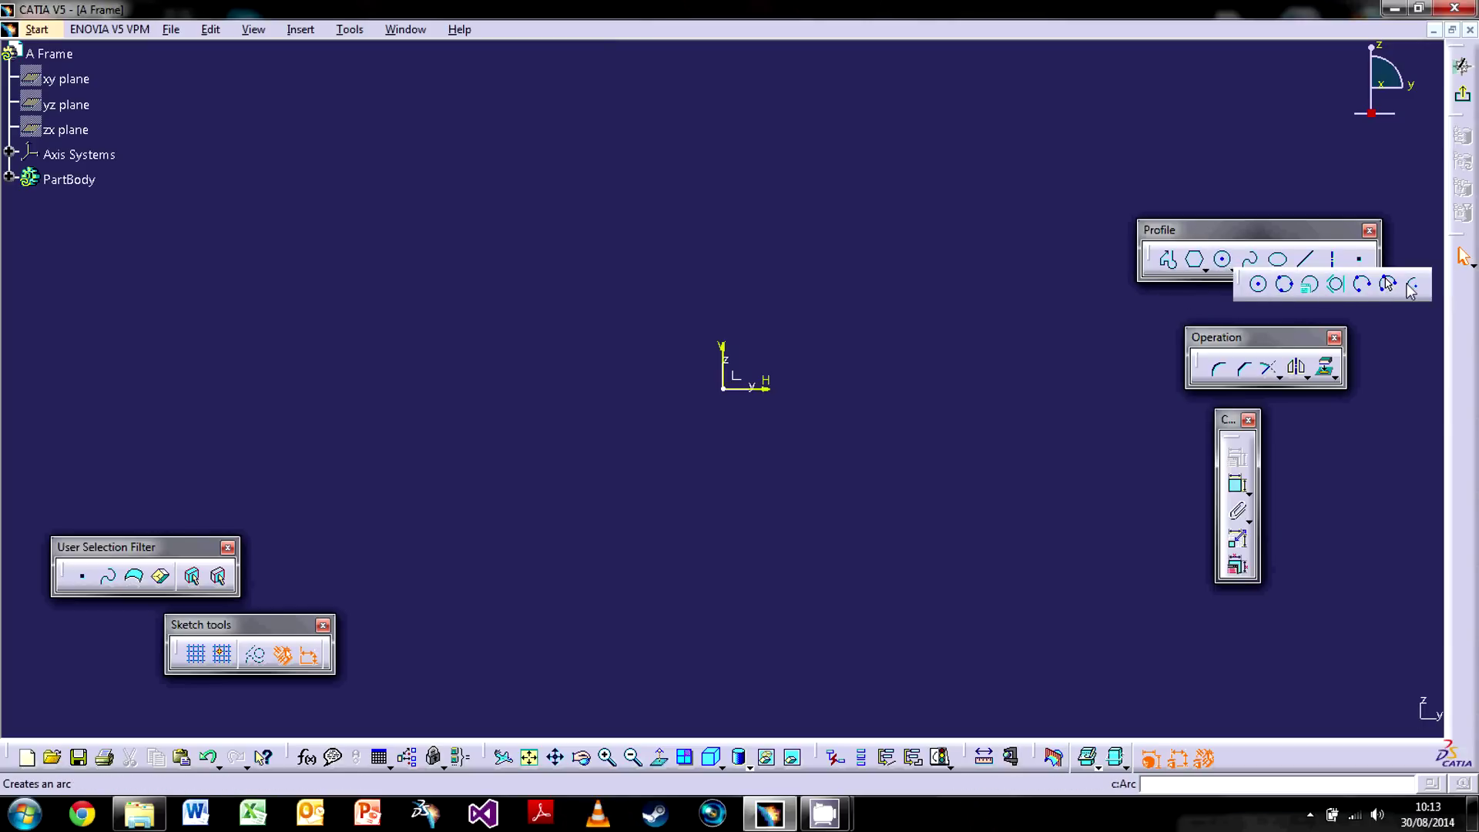
# Step: Try out a closed Spline through seven control points around the sketch origin, and delete it
pyautogui.click(1249, 259)
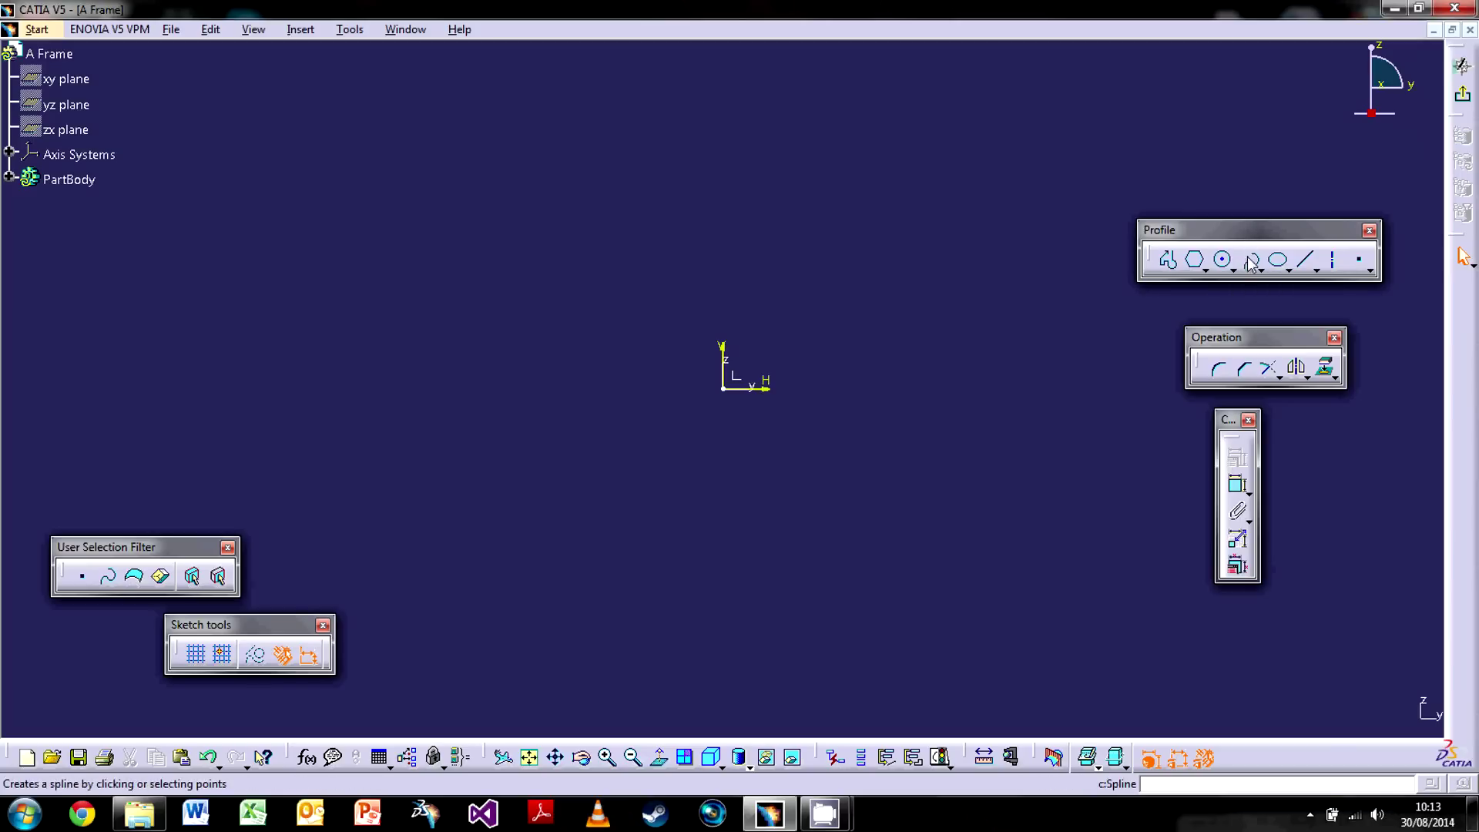
pyautogui.click(932, 327)
pyautogui.click(847, 250)
pyautogui.click(760, 287)
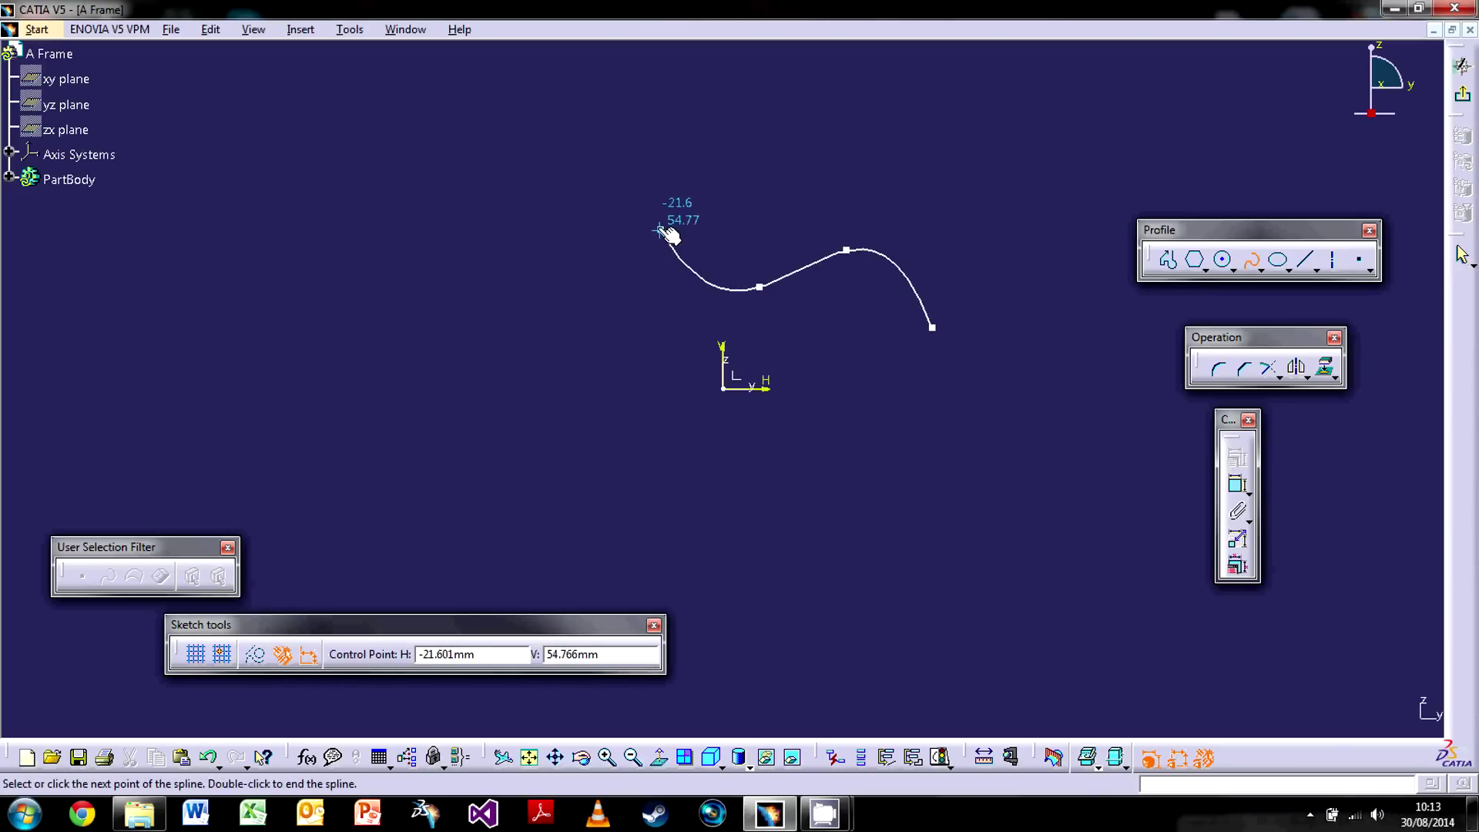
pyautogui.click(660, 229)
pyautogui.click(557, 211)
pyautogui.click(497, 310)
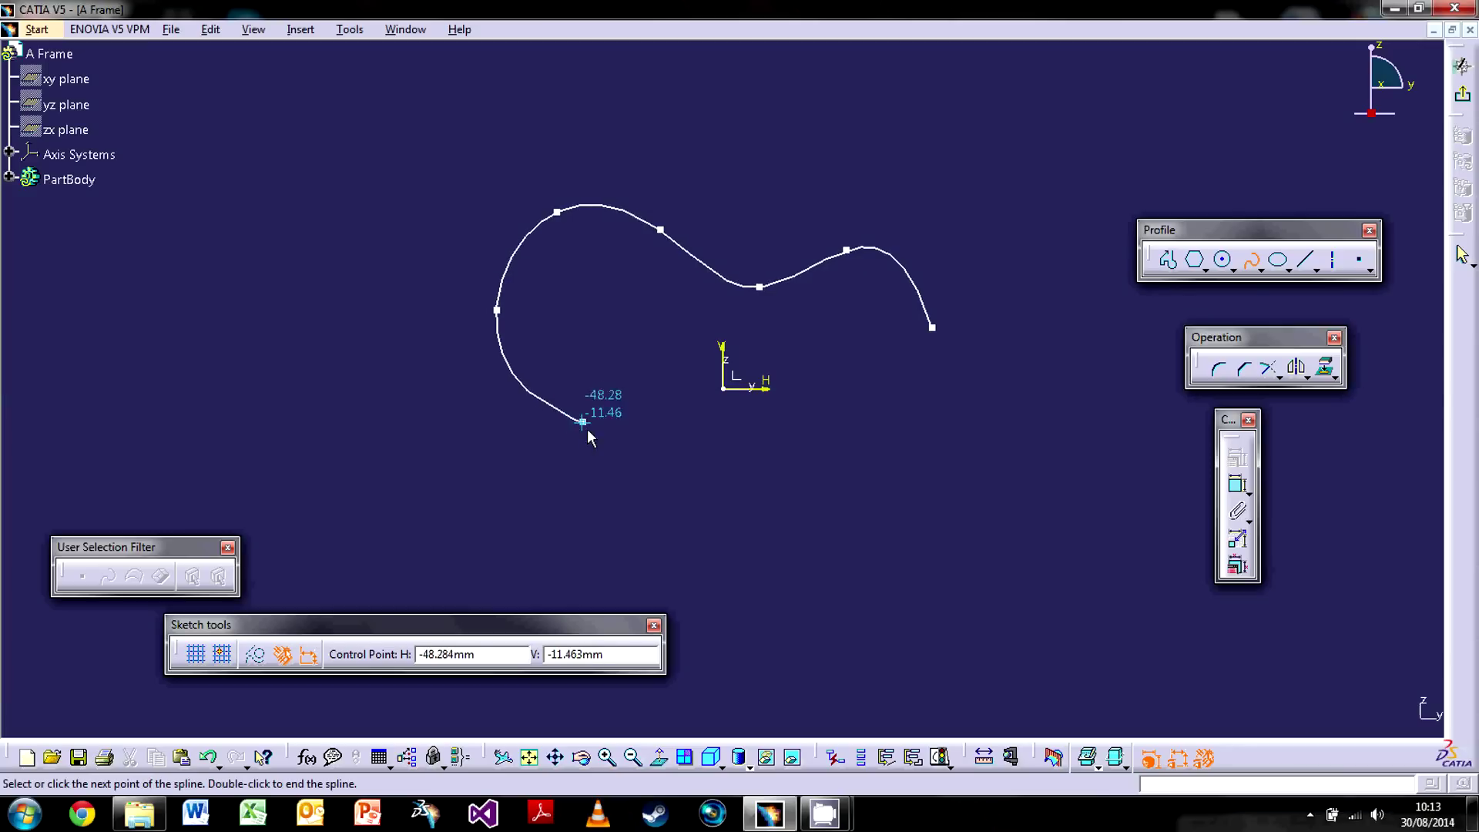
pyautogui.click(588, 429)
pyautogui.rightClick(903, 436)
pyautogui.click(955, 553)
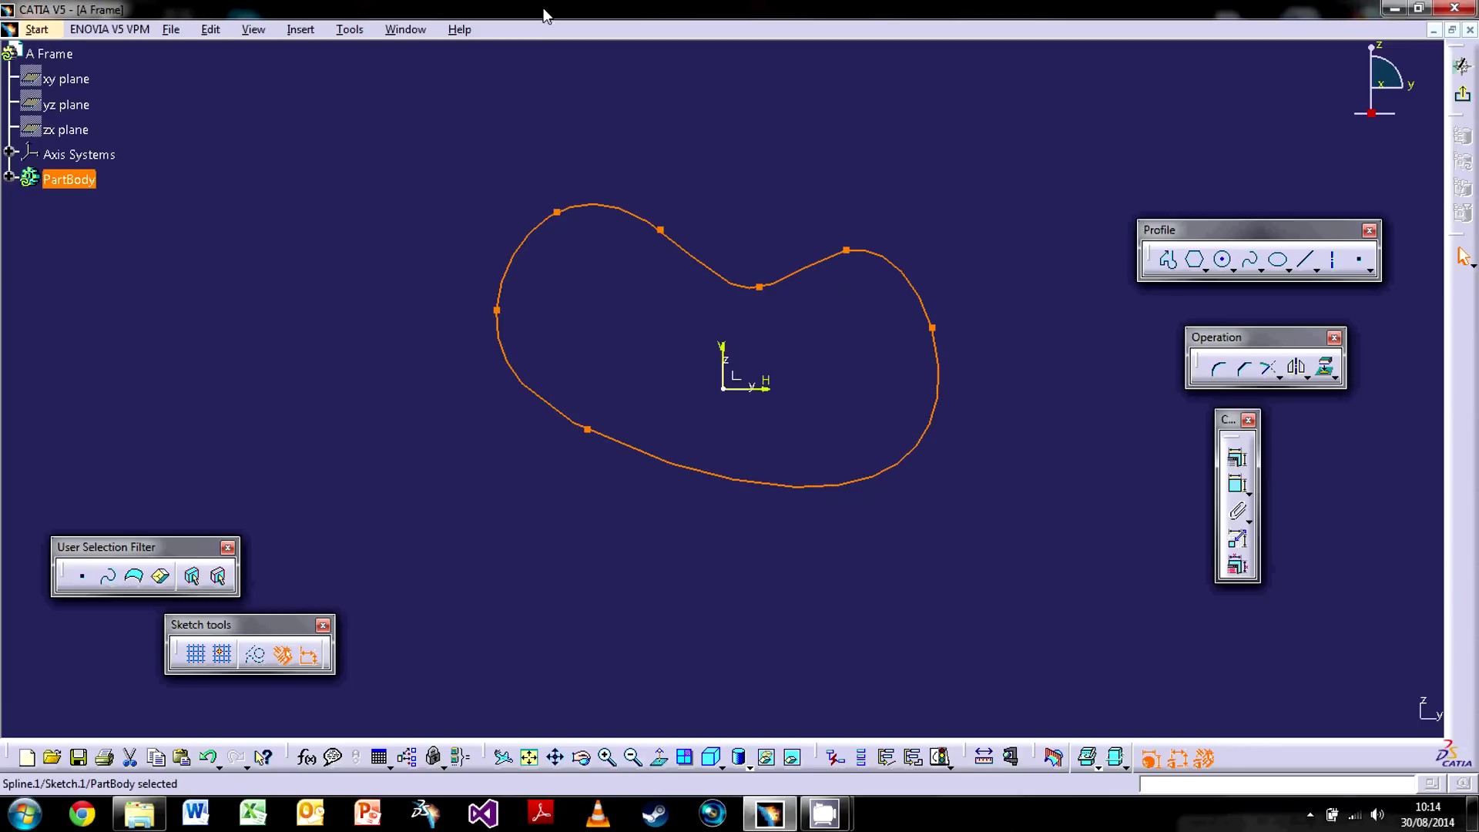
pyautogui.press('Delete')
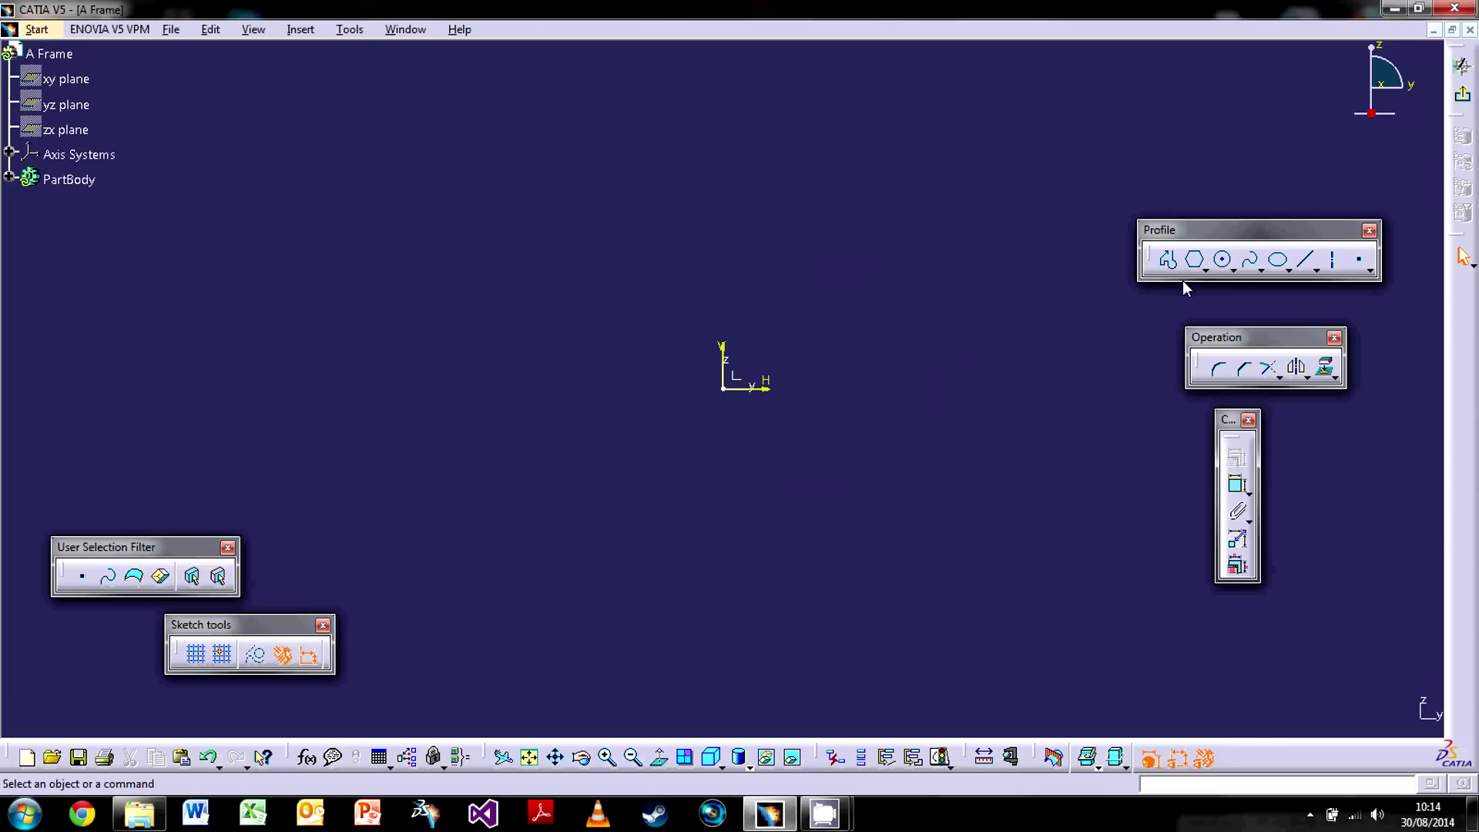
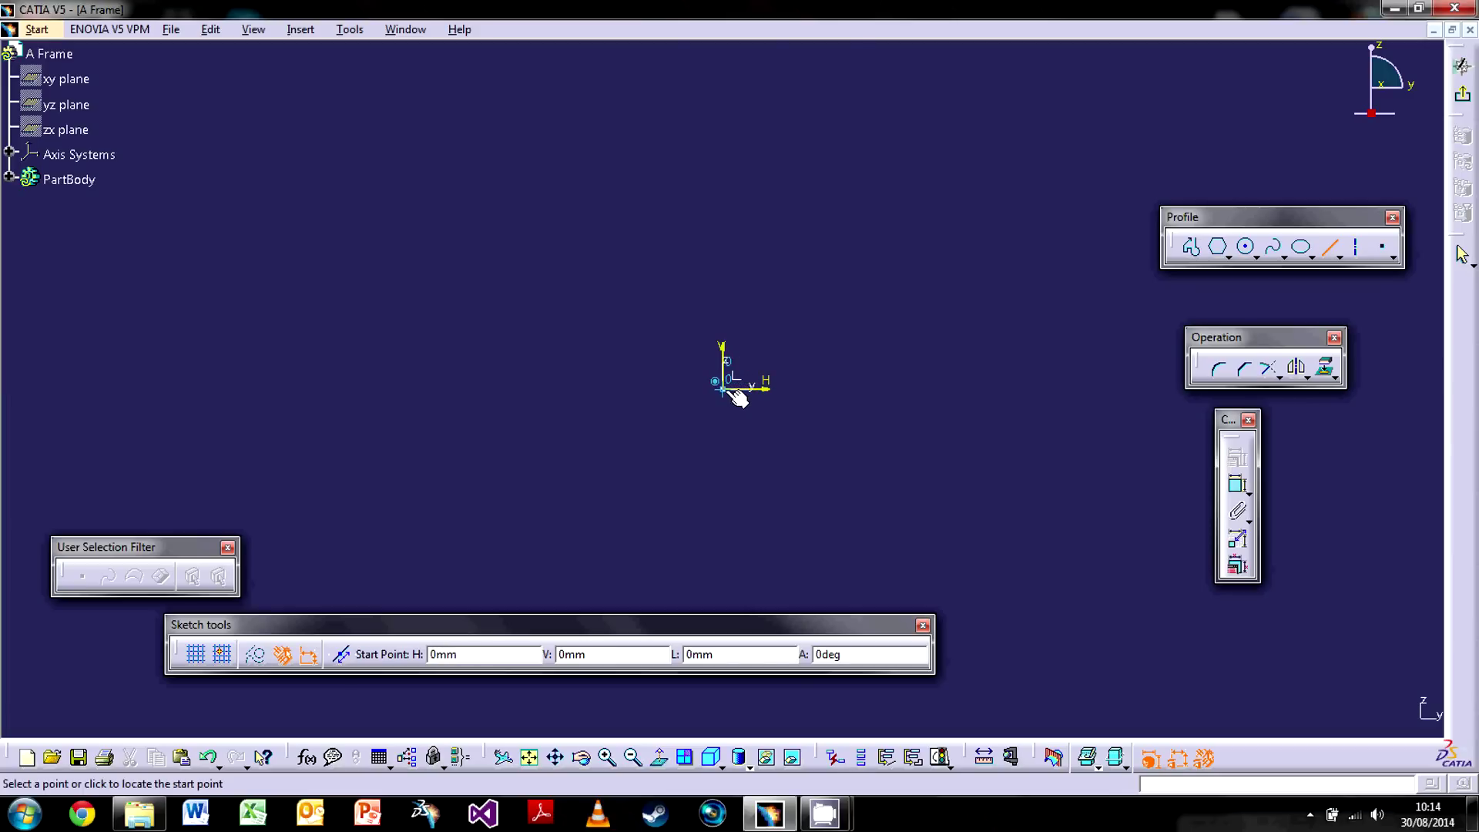
# Step: Sketch a horizontal base line from the sketch origin along the H axis and shorten it slightly at its free end
pyautogui.click(731, 392)
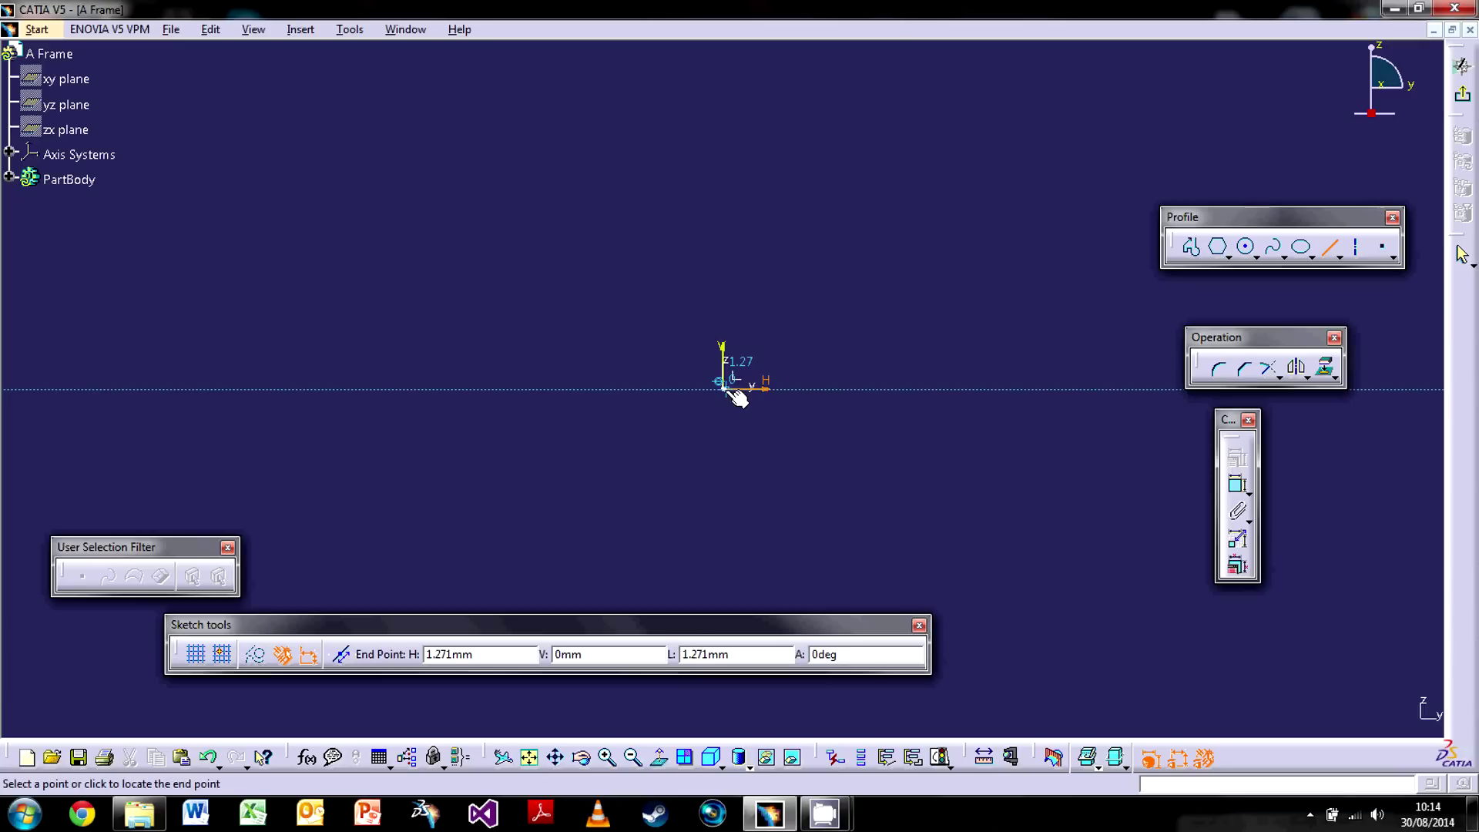
pyautogui.click(1076, 389)
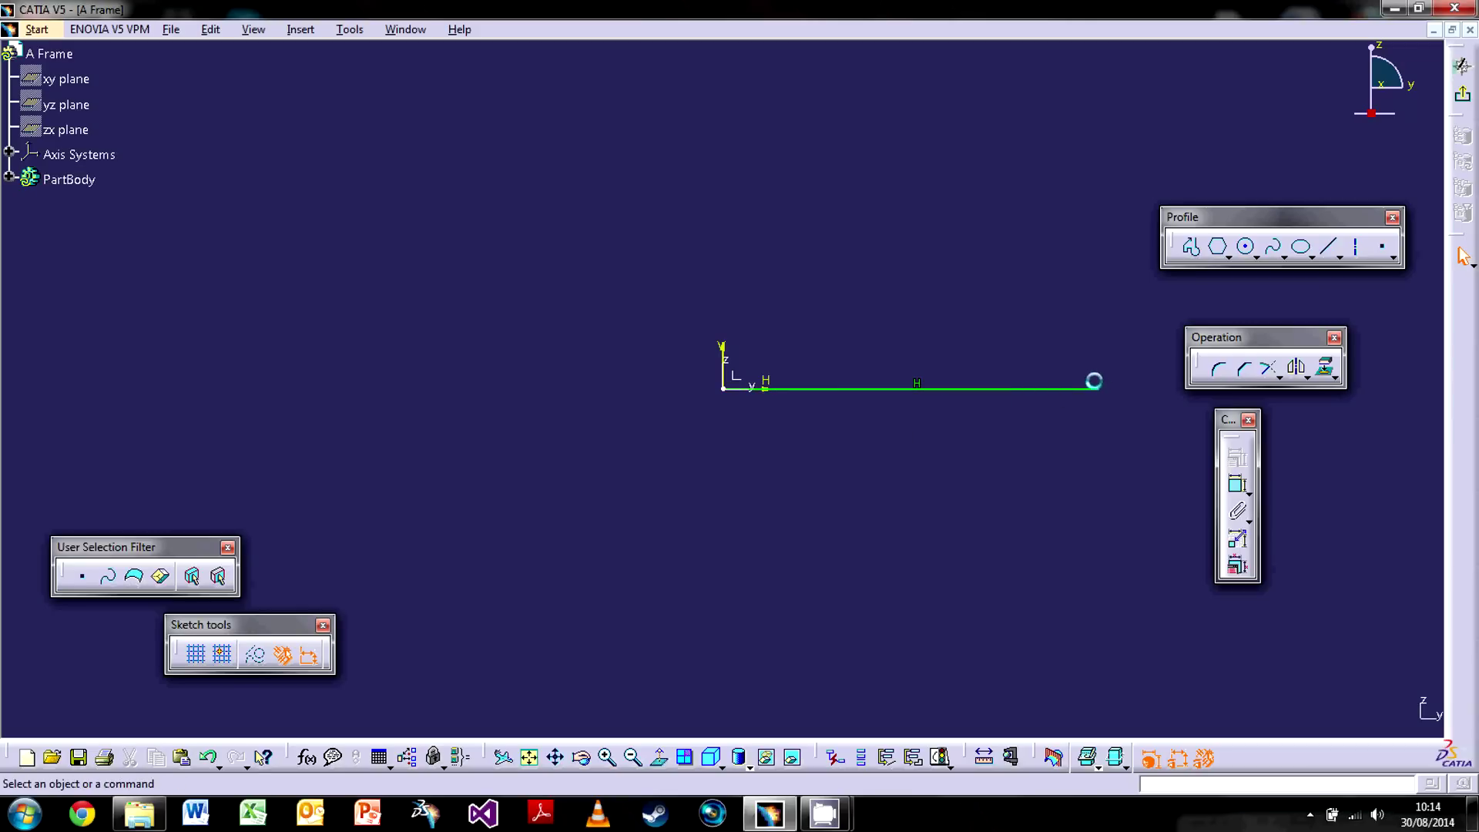
pyautogui.moveTo(1109, 398)
pyautogui.mouseDown()
pyautogui.moveTo(1140, 406)
pyautogui.moveTo(961, 403)
pyautogui.moveTo(1045, 398)
pyautogui.mouseUp()
# Step: Sketch a sloping line from the base line's free end up towards the V axis, stopping short of it
pyautogui.click(1329, 246)
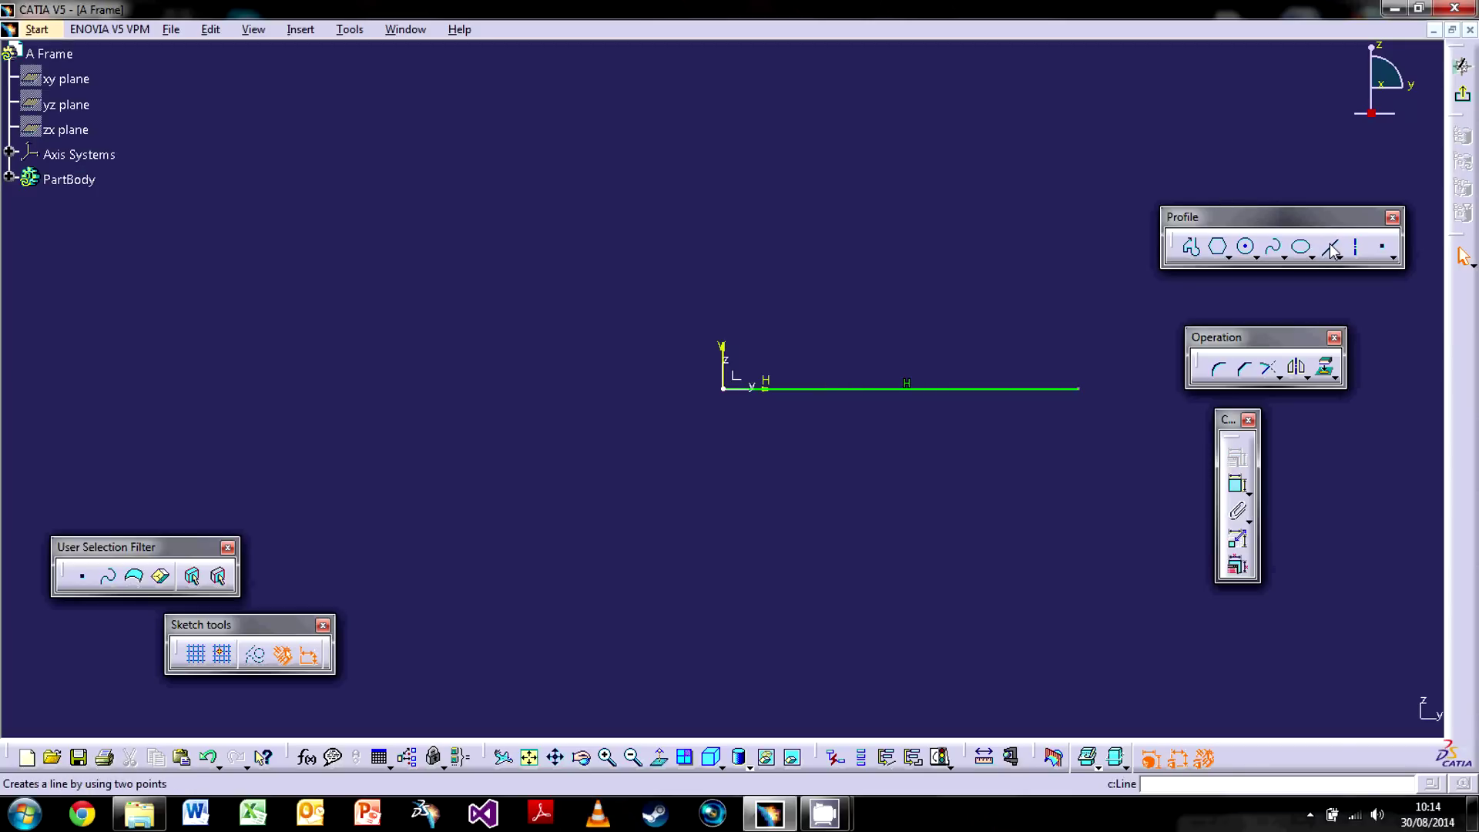
pyautogui.click(1079, 388)
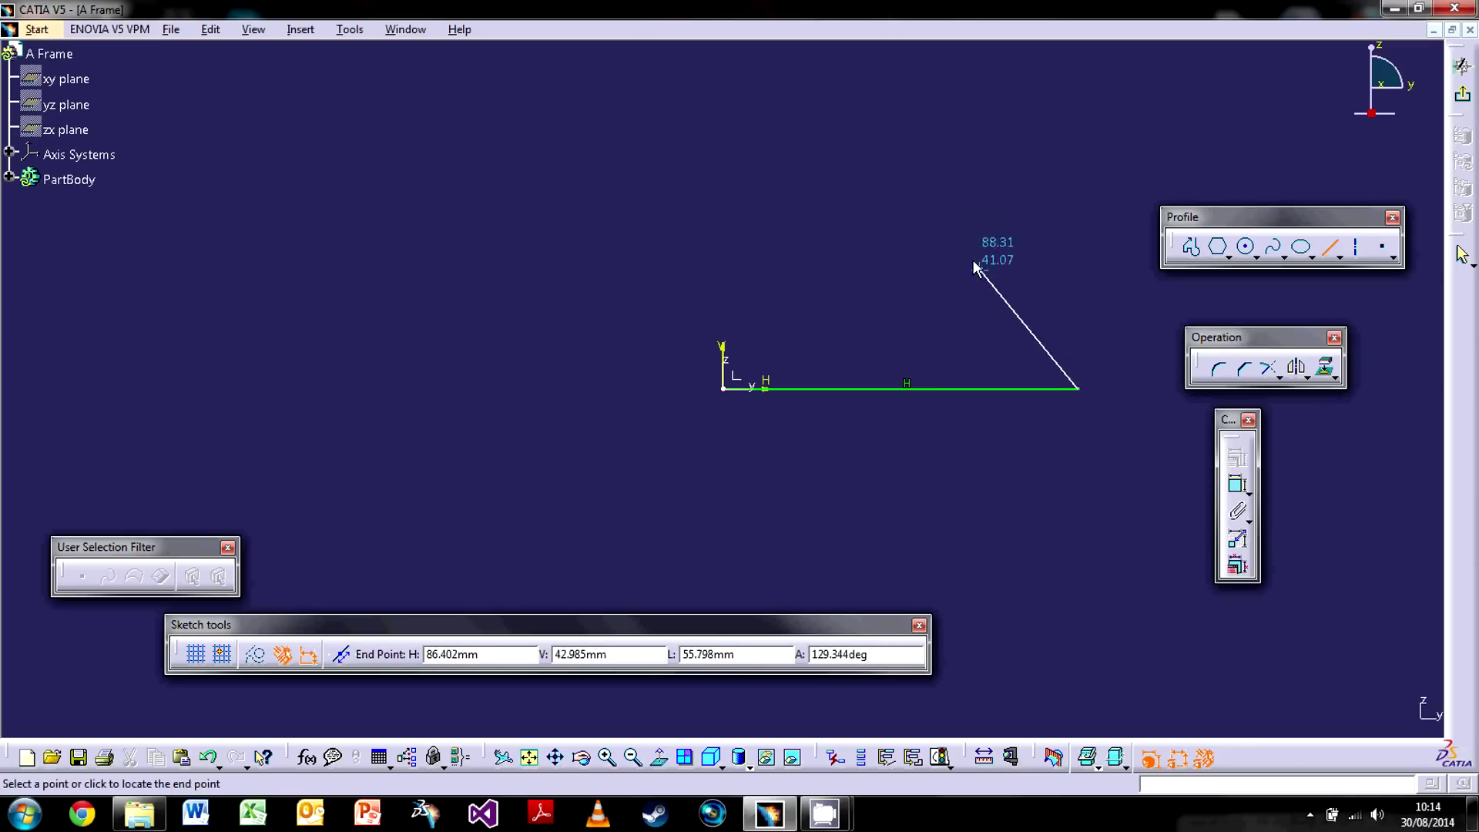
pyautogui.moveTo(959, 239); pyautogui.dragTo(1013, 400, button='middle')
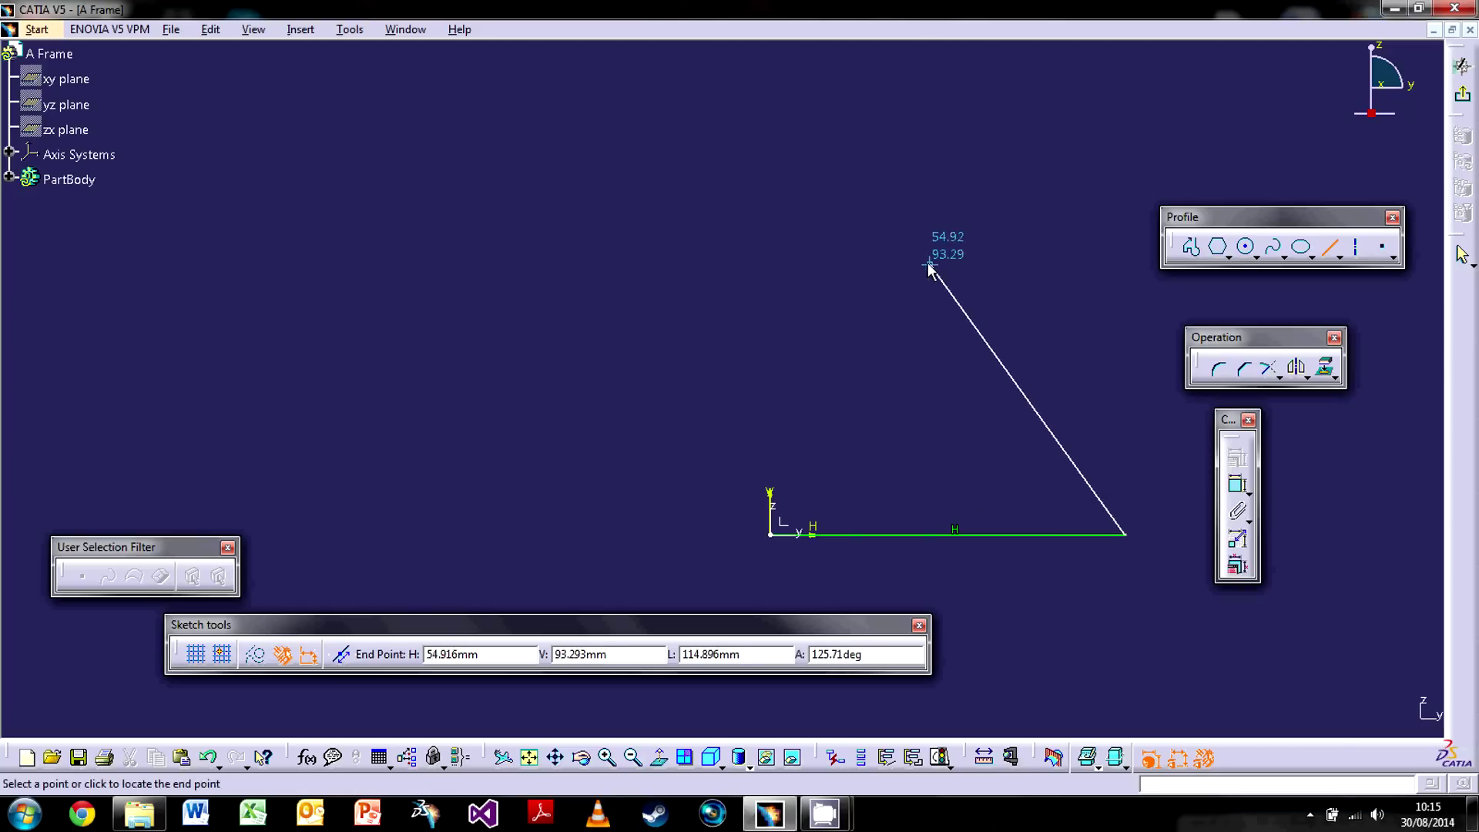
pyautogui.click(888, 237)
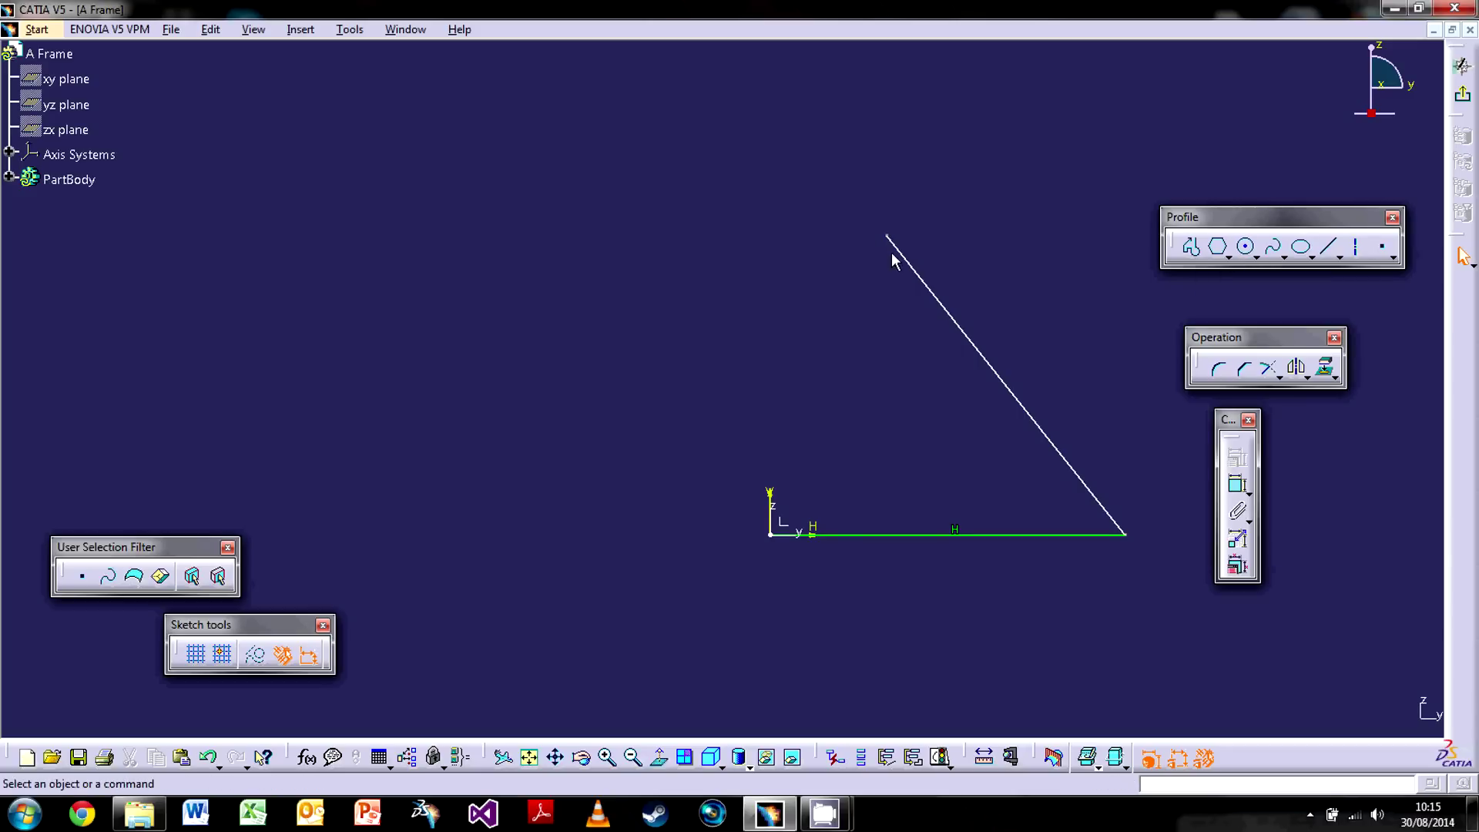
# Step: Draw a circle centred on the V axis through the sloping line's upper end, and move its centre slightly up the axis
pyautogui.click(1247, 248)
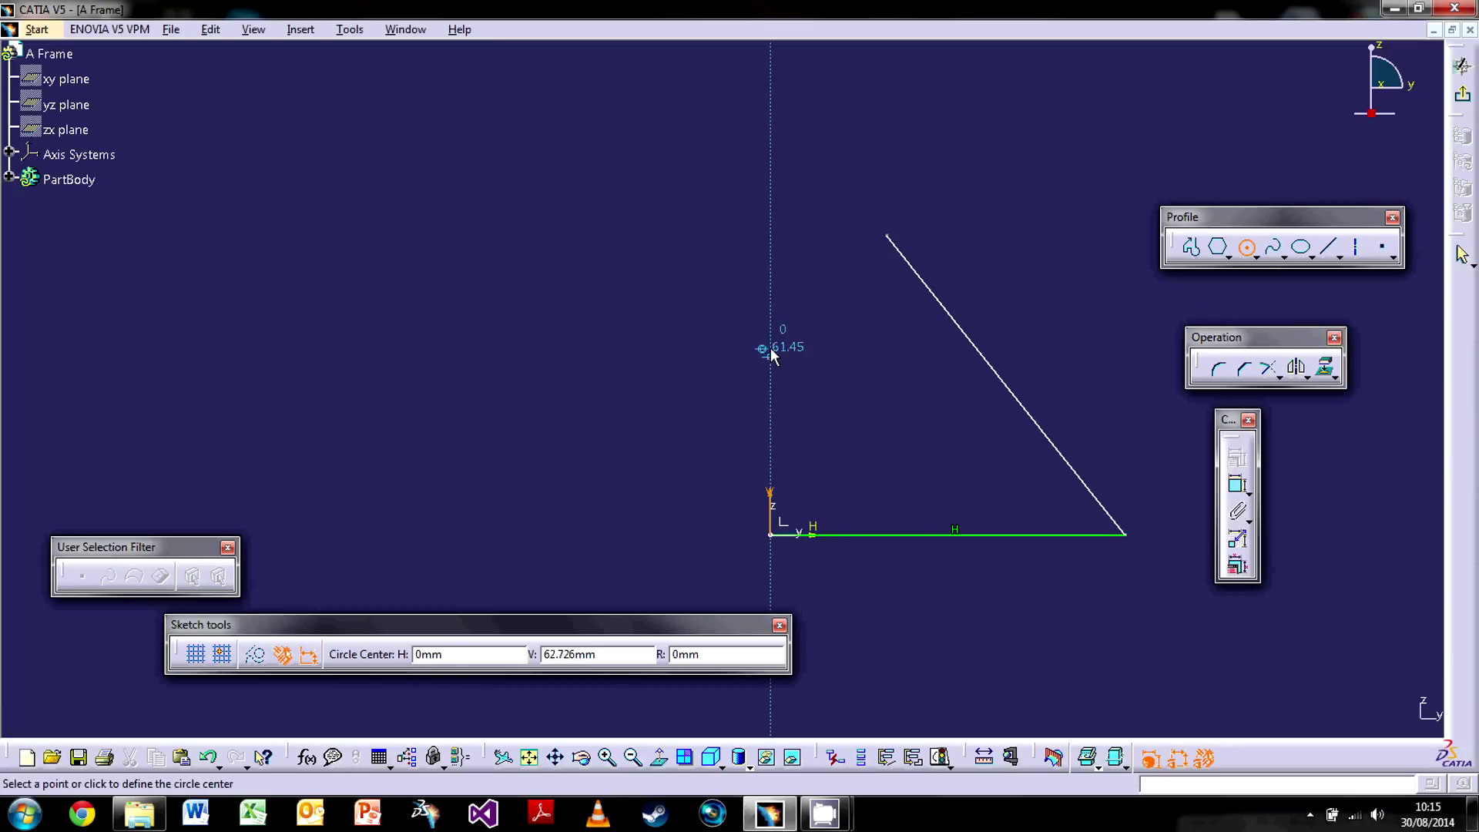
pyautogui.click(770, 289)
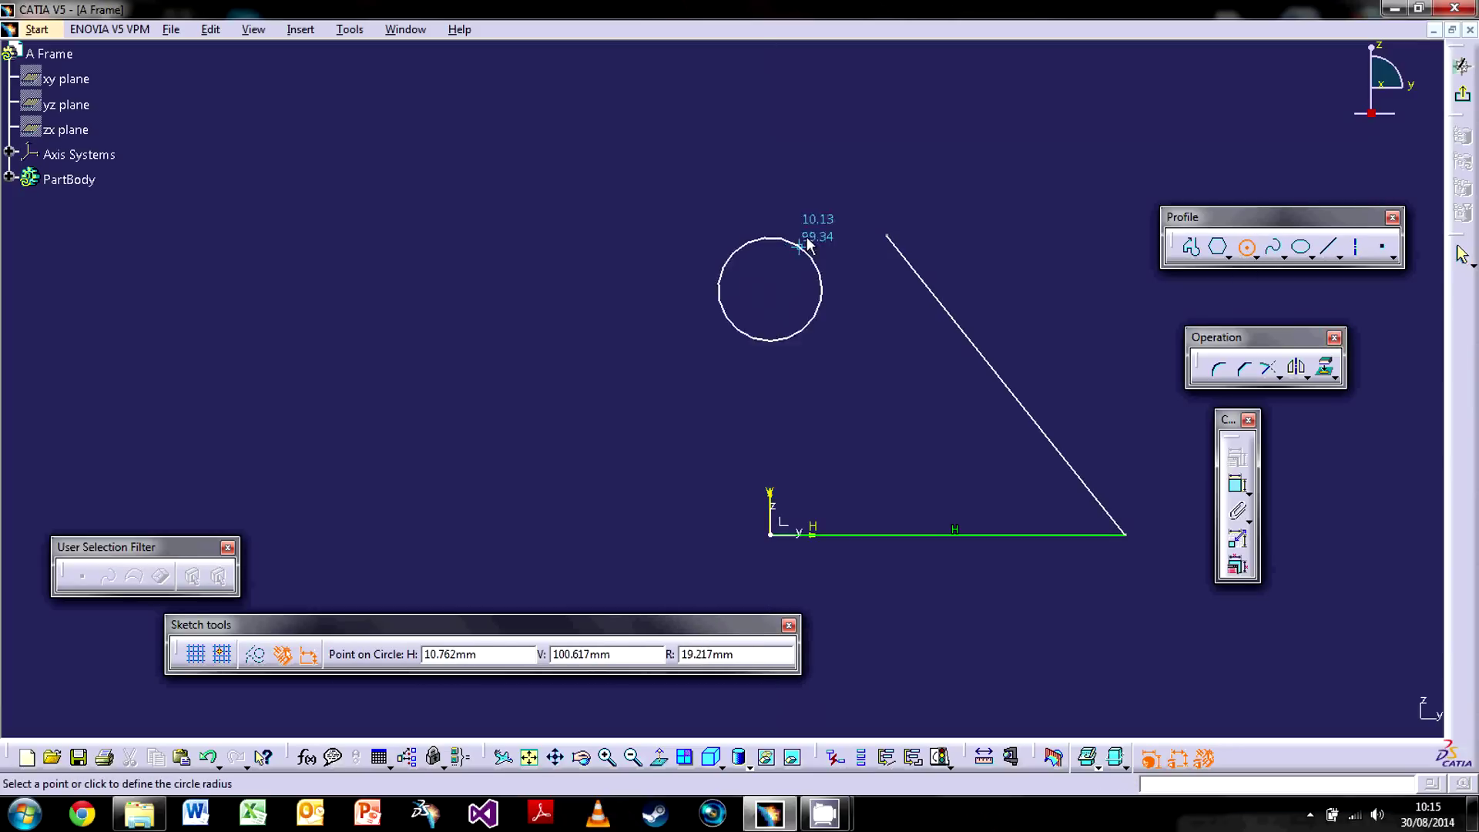
pyautogui.click(895, 243)
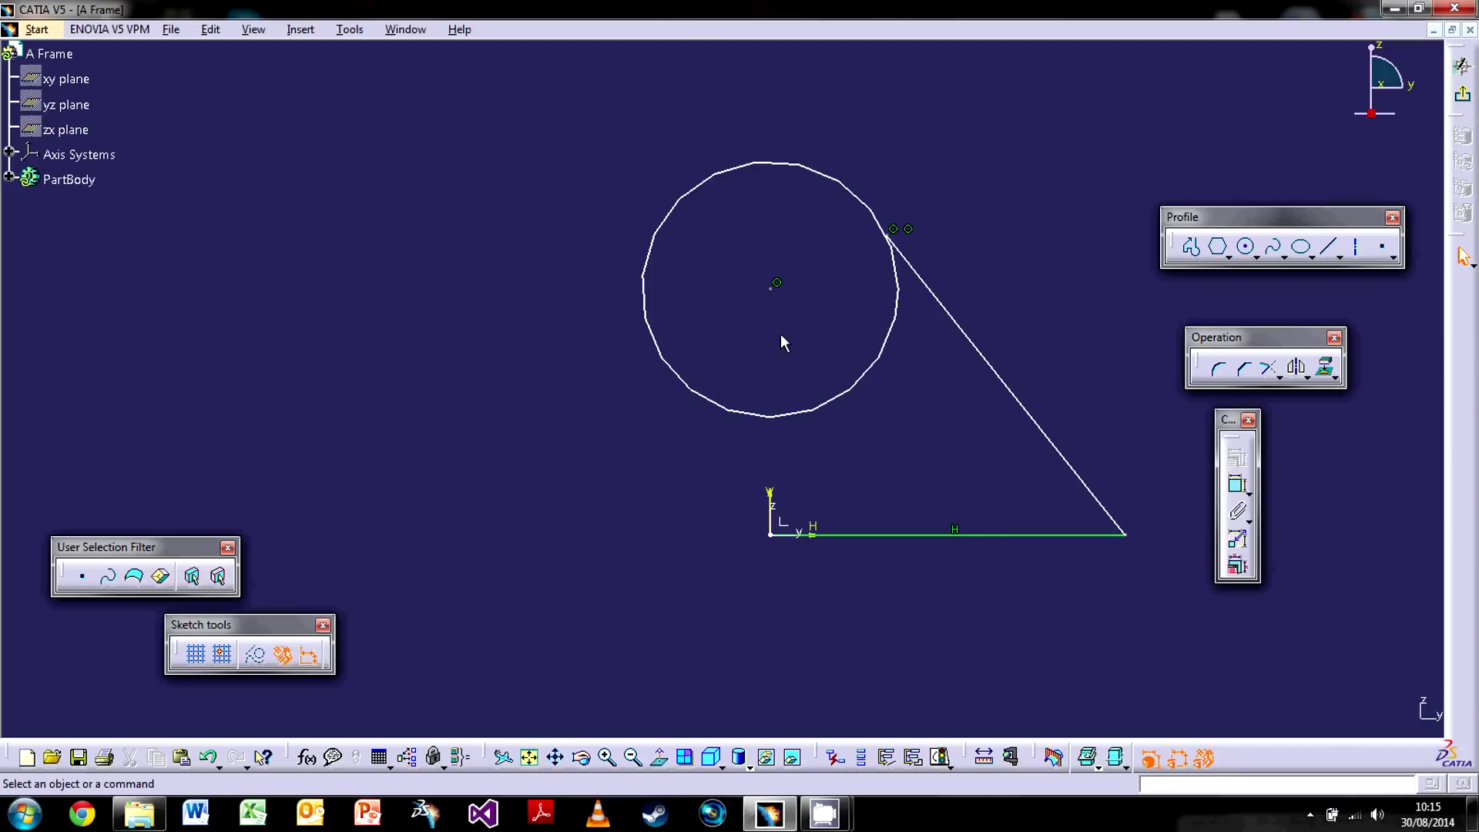
pyautogui.moveTo(773, 293); pyautogui.dragTo(770, 251)
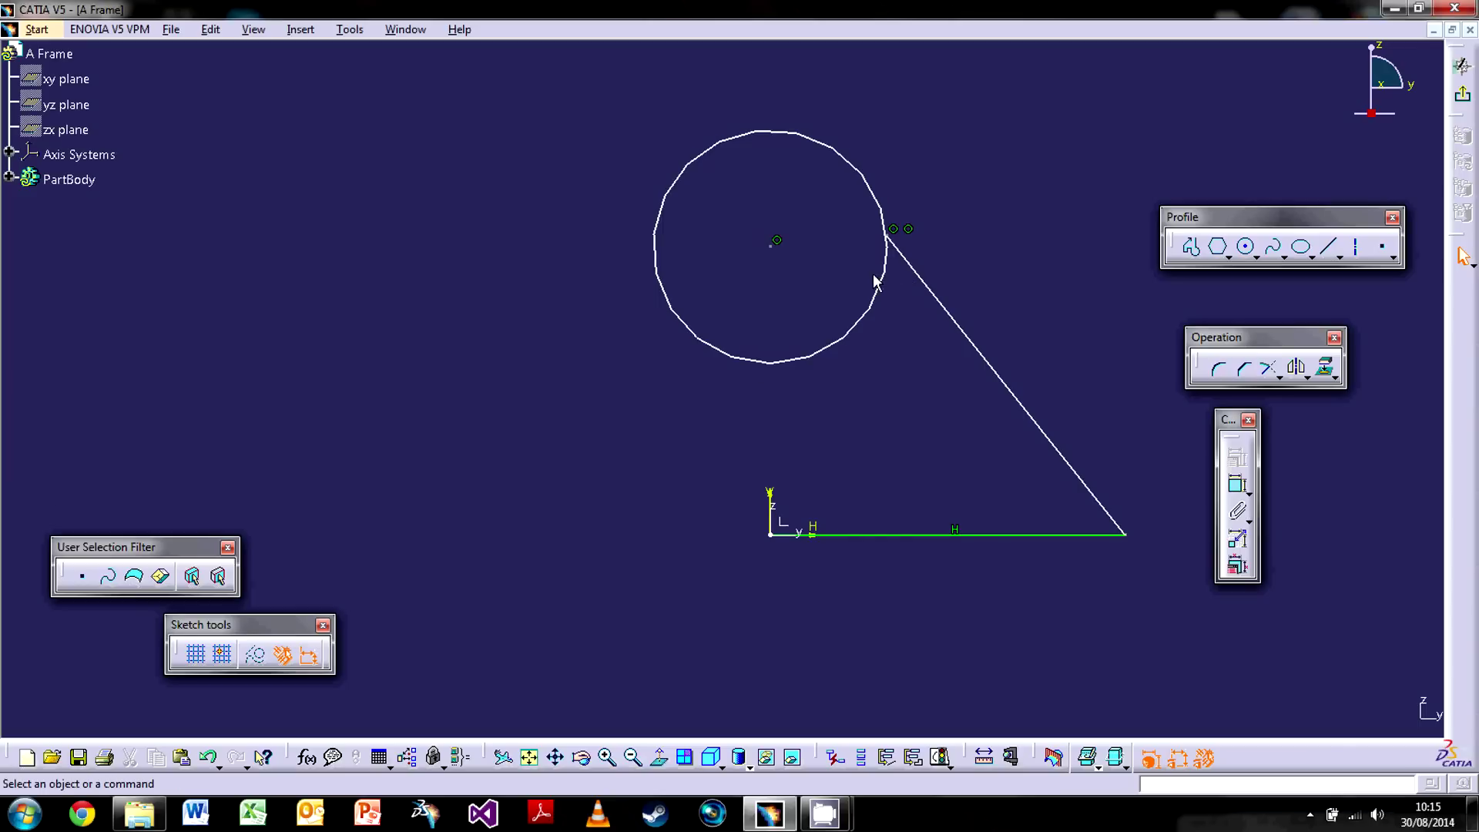
# Step: Apply a Tangency constraint between the circle and the sloping line
pyautogui.click(863, 179)
pyautogui.keyDown('ctrl'); pyautogui.click(946, 308); pyautogui.keyUp('ctrl')
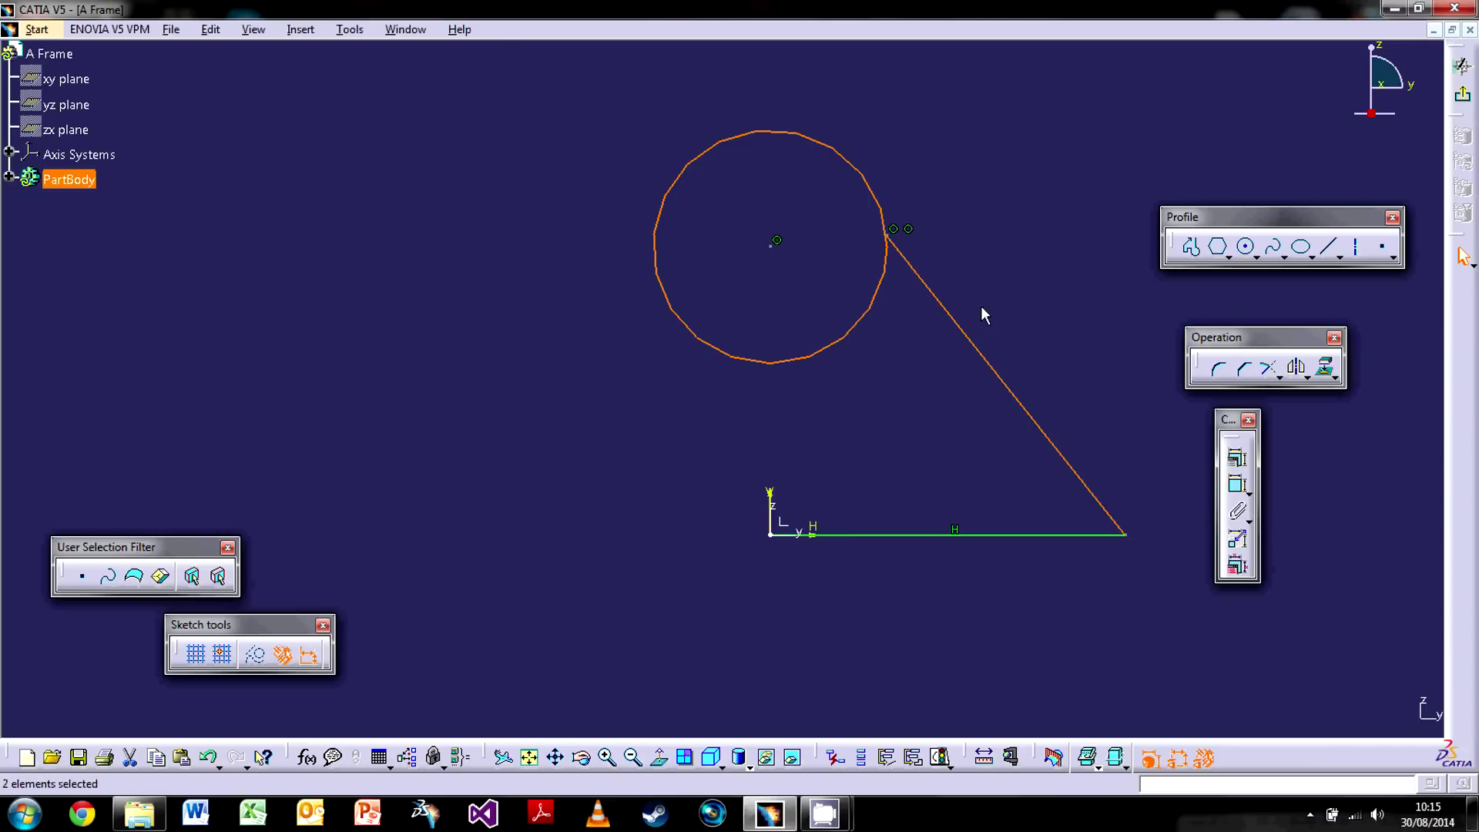
pyautogui.click(1238, 463)
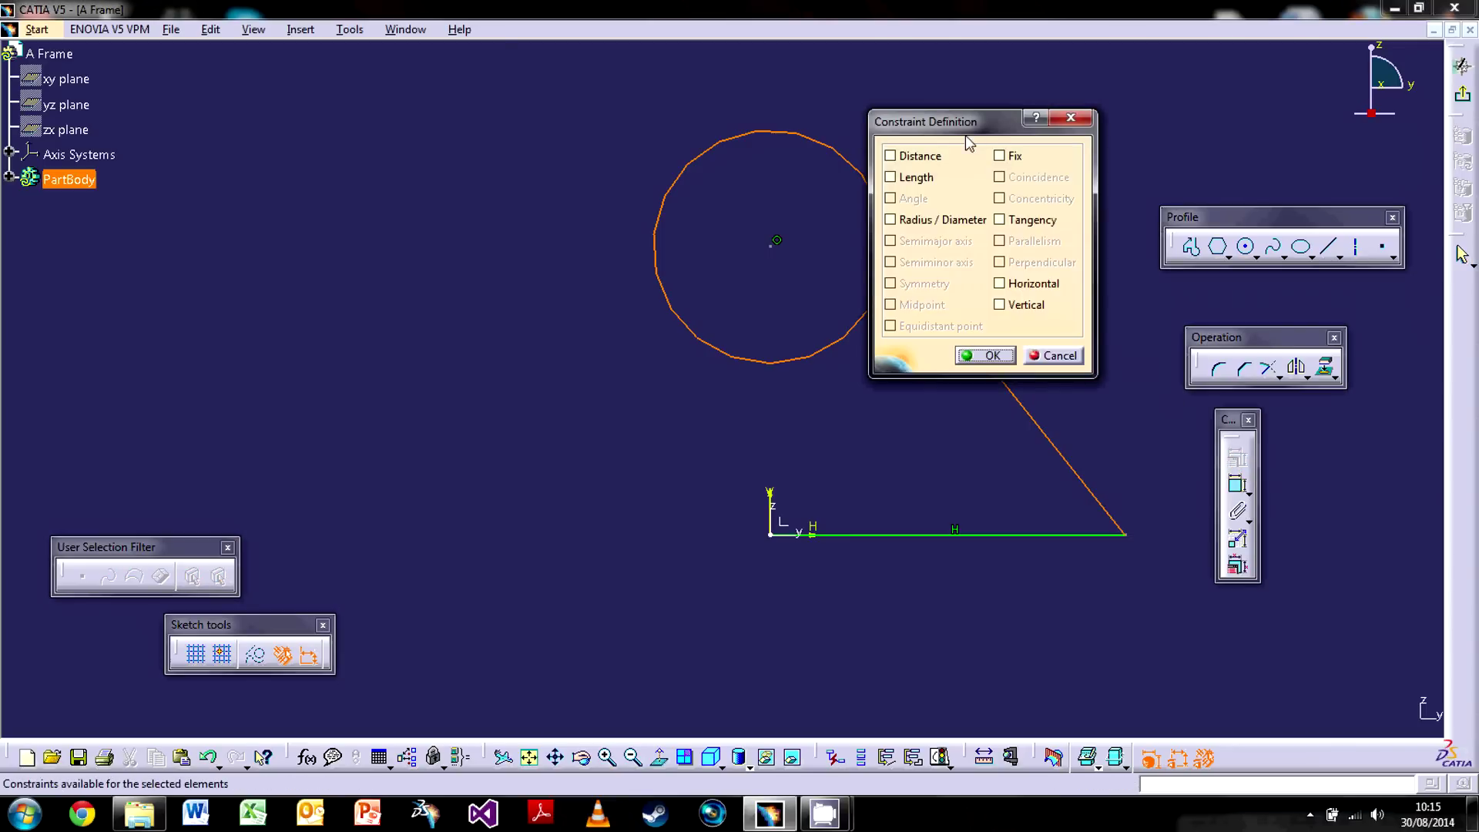
pyautogui.moveTo(949, 133); pyautogui.dragTo(350, 252)
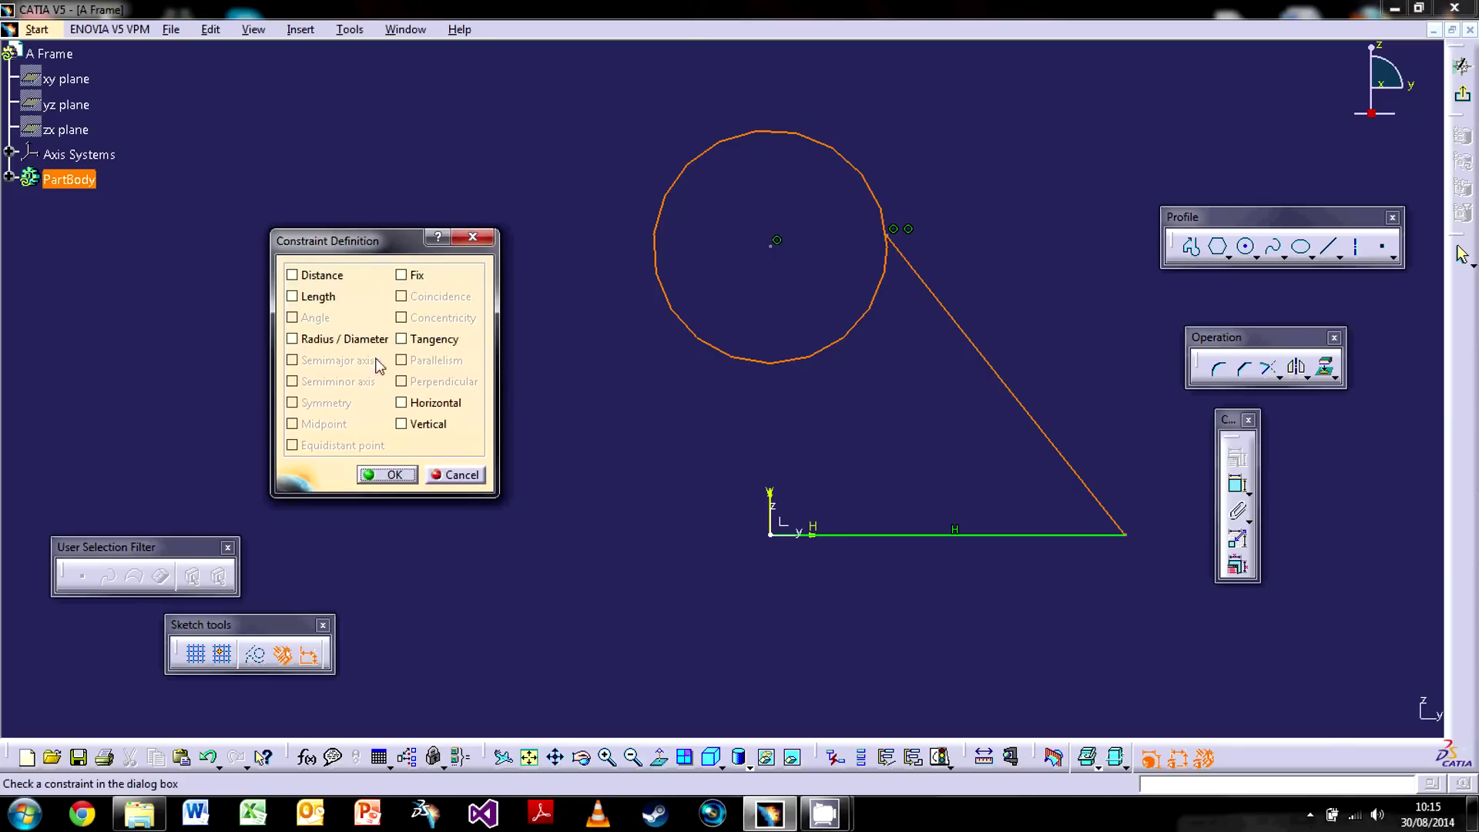
pyautogui.click(403, 341)
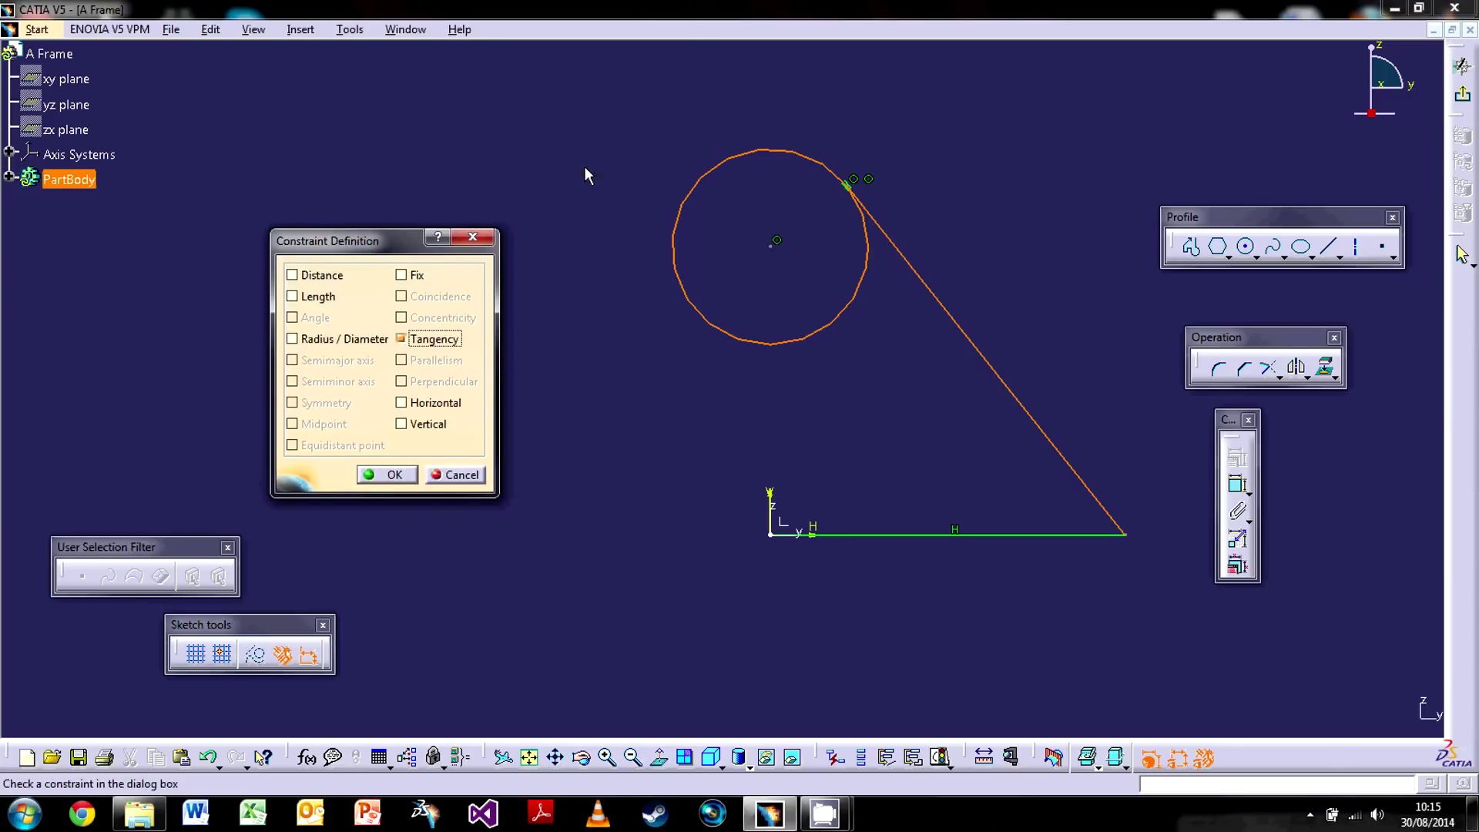
pyautogui.click(395, 476)
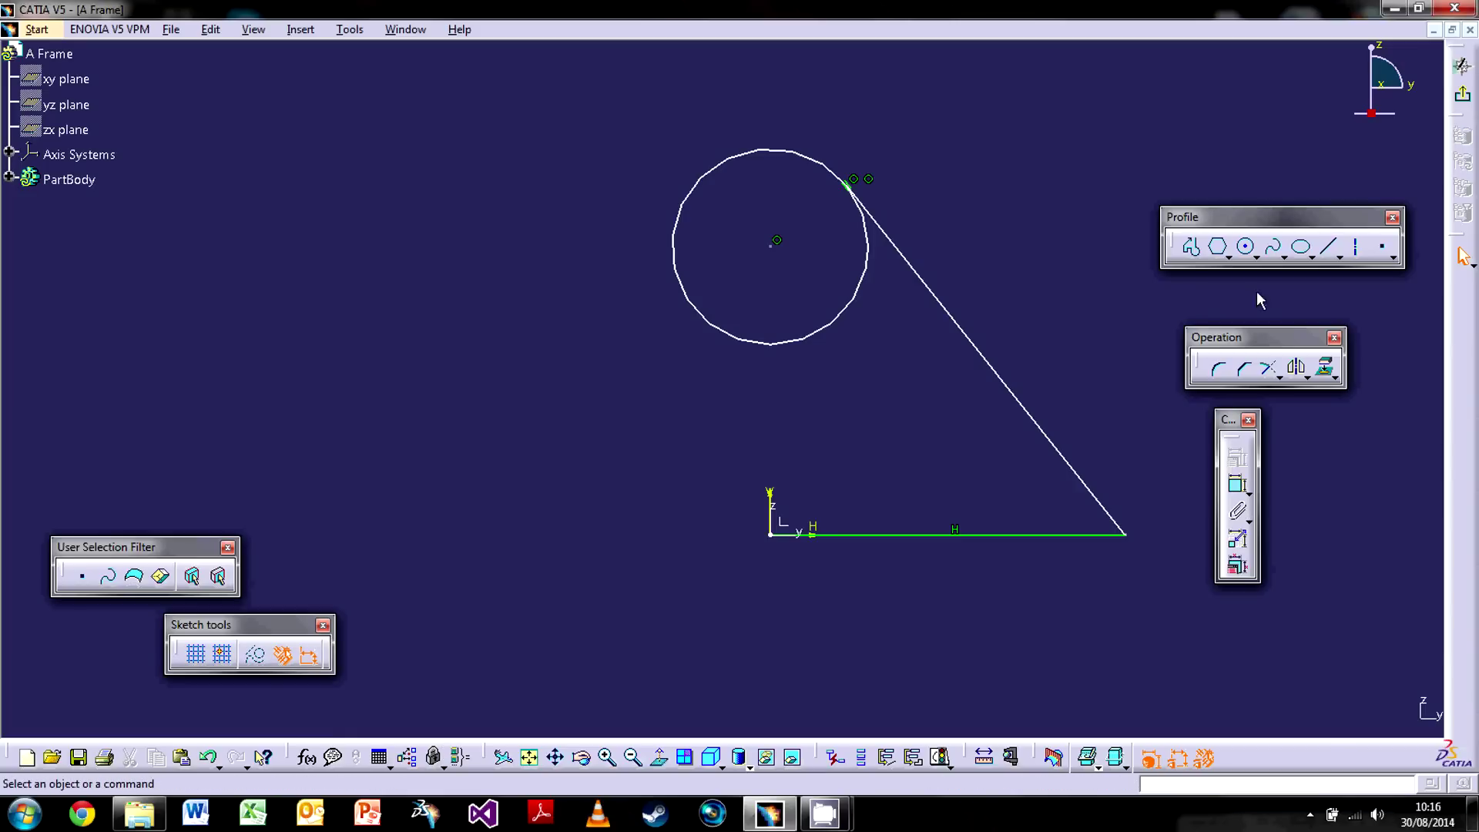
# Step: Draw a vertical line along the V axis from above the circle to below the origin, and convert it to a construction element
pyautogui.click(1331, 249)
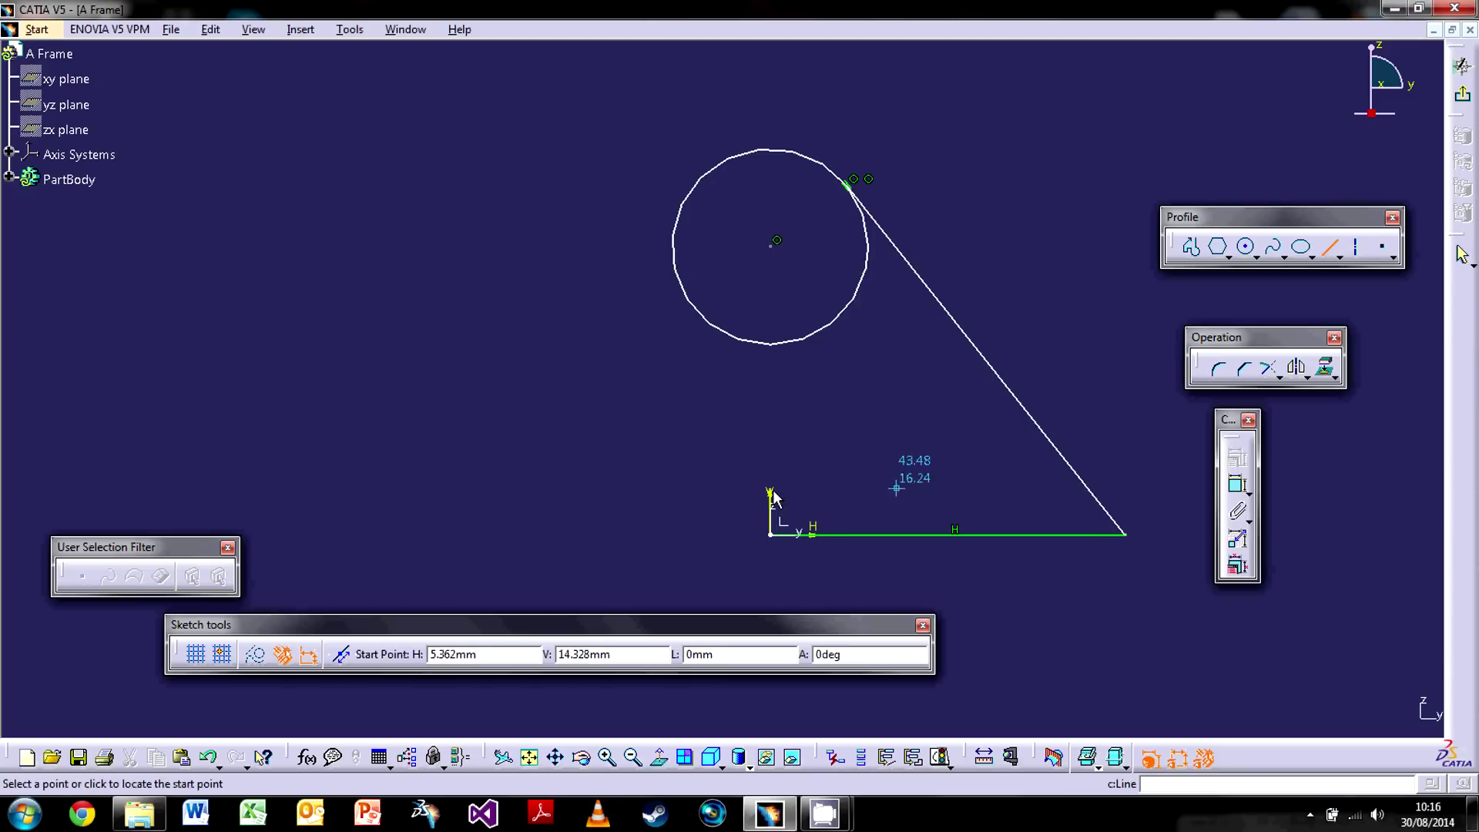
pyautogui.click(770, 64)
pyautogui.moveTo(778, 419); pyautogui.dragTo(771, 270, button='middle')
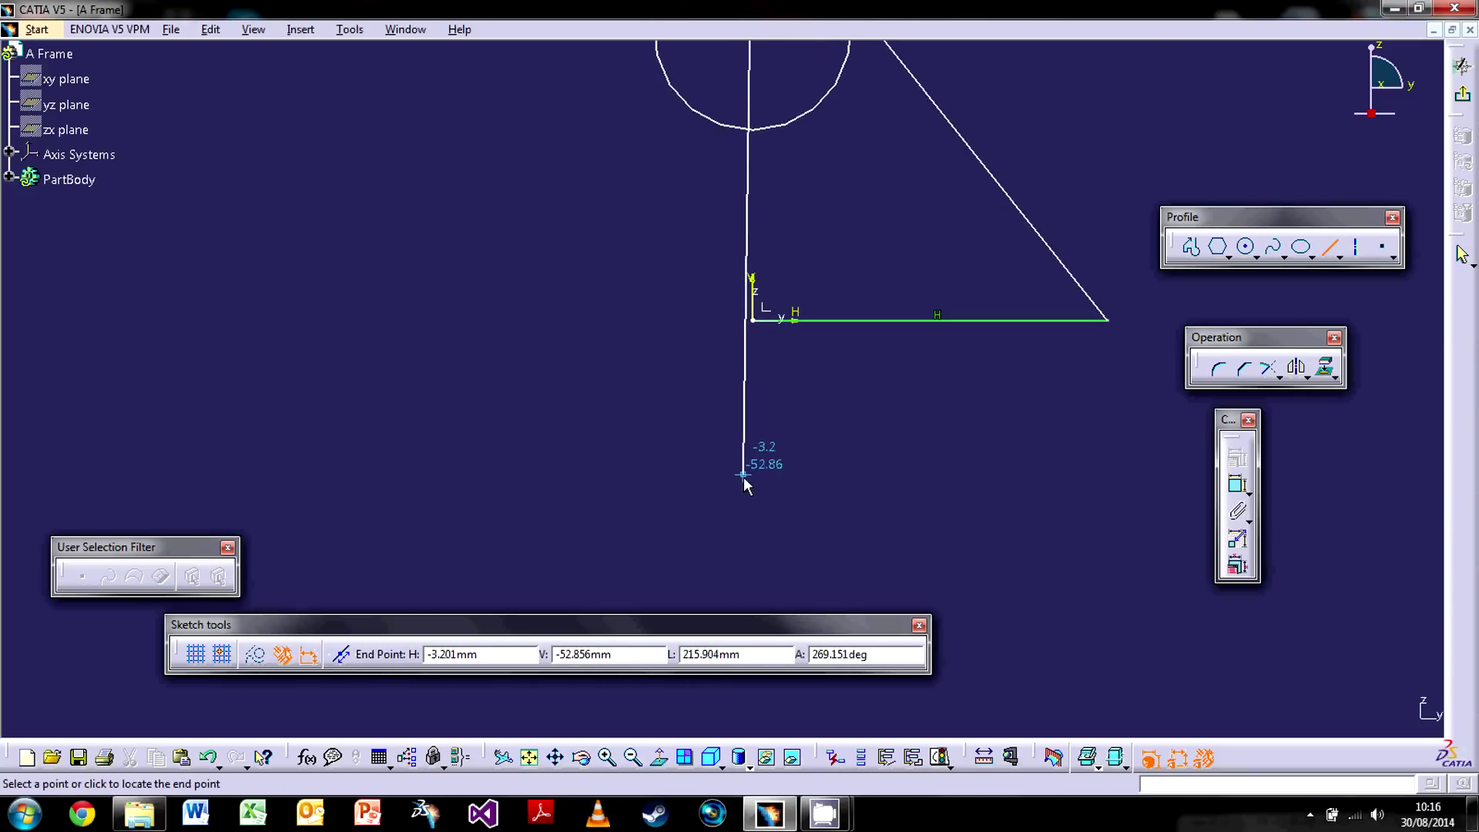
pyautogui.click(750, 507)
pyautogui.moveTo(801, 448)
pyautogui.mouseDown(button='middle')
pyautogui.moveTo(806, 616)
pyautogui.moveTo(823, 459)
pyautogui.moveTo(839, 493)
pyautogui.moveTo(806, 373)
pyautogui.mouseUp(button='middle')
pyautogui.click(839, 493)
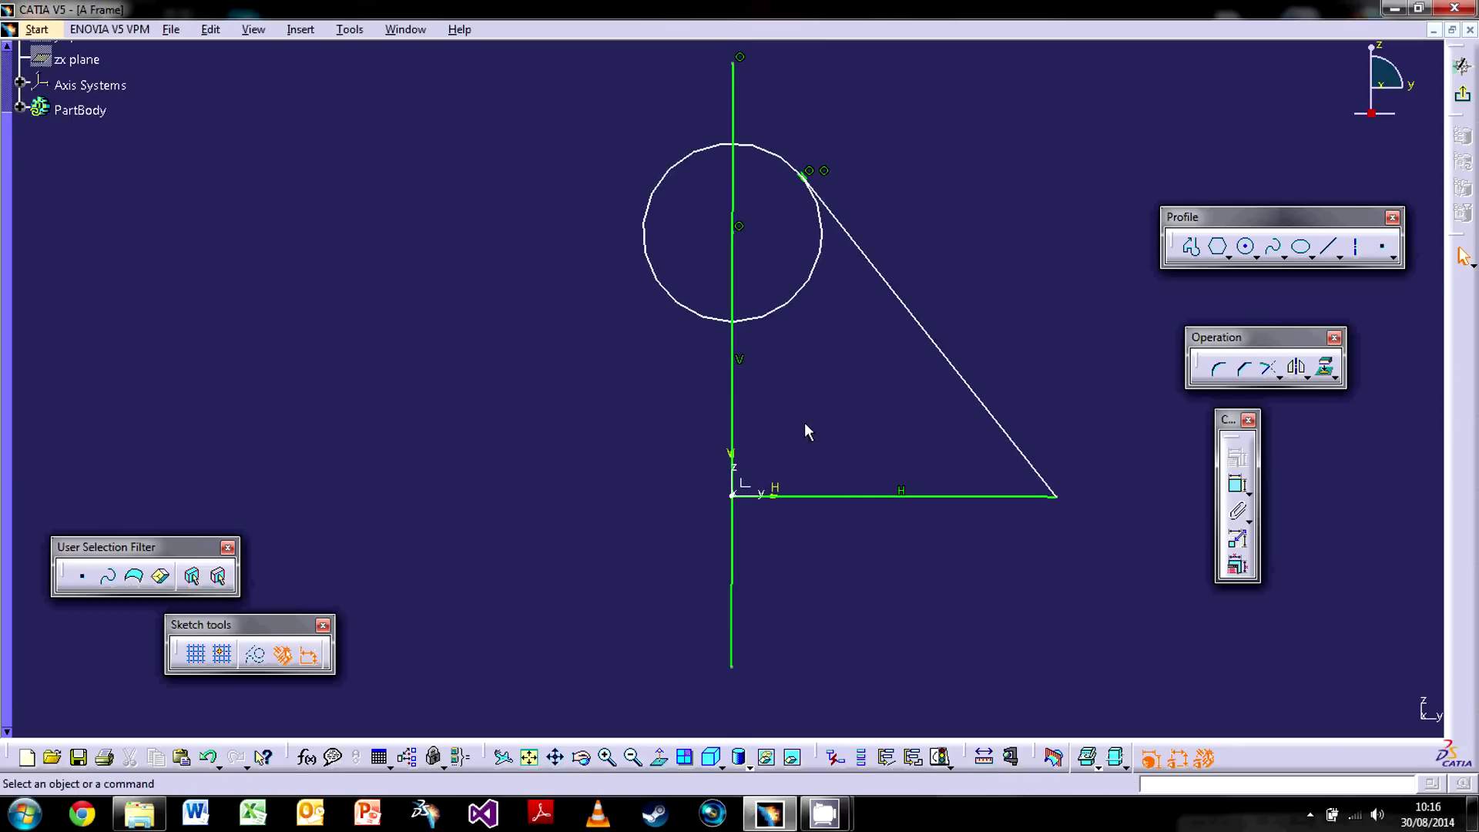
pyautogui.click(738, 395)
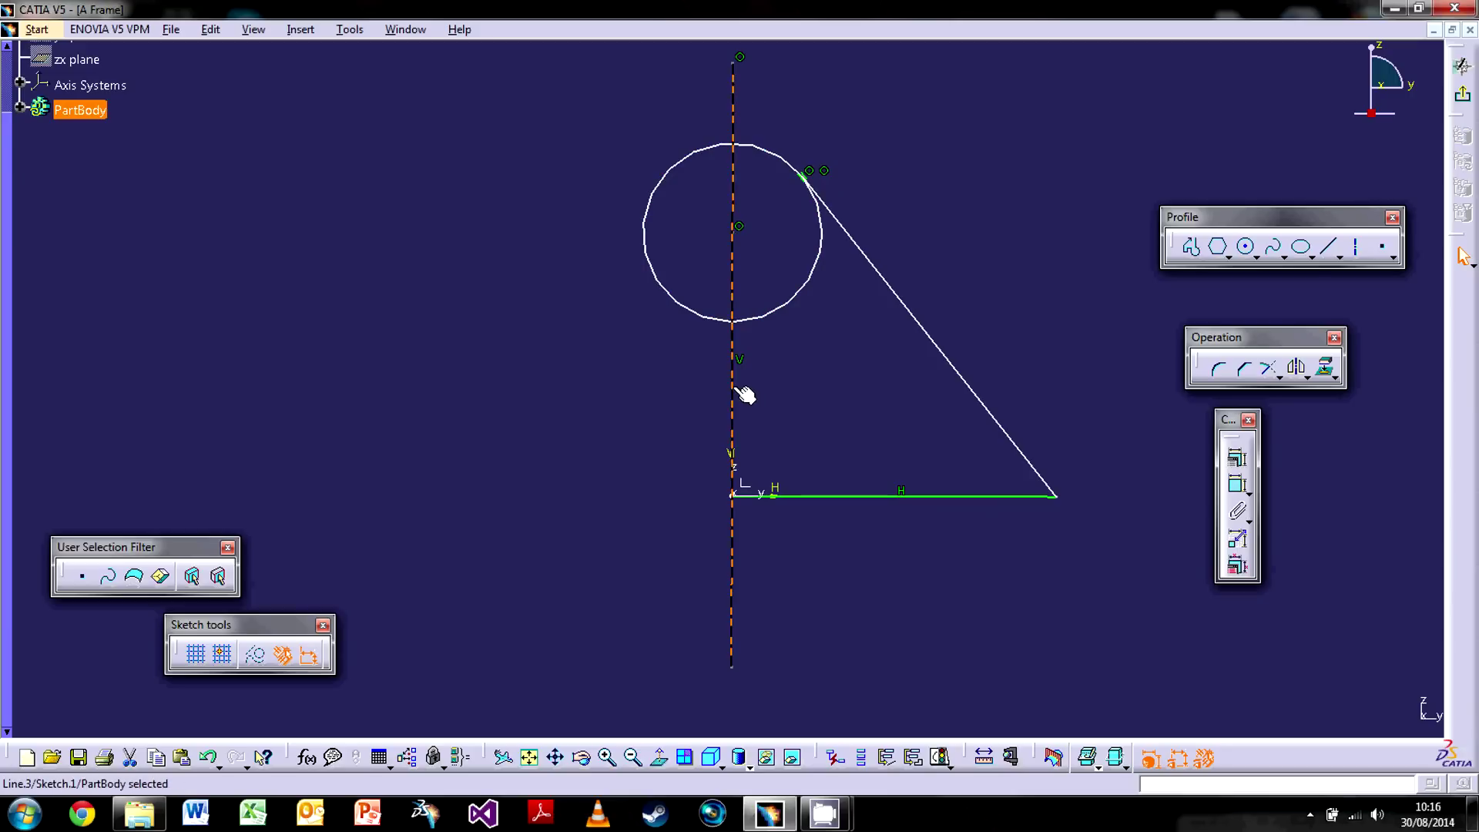
pyautogui.click(258, 656)
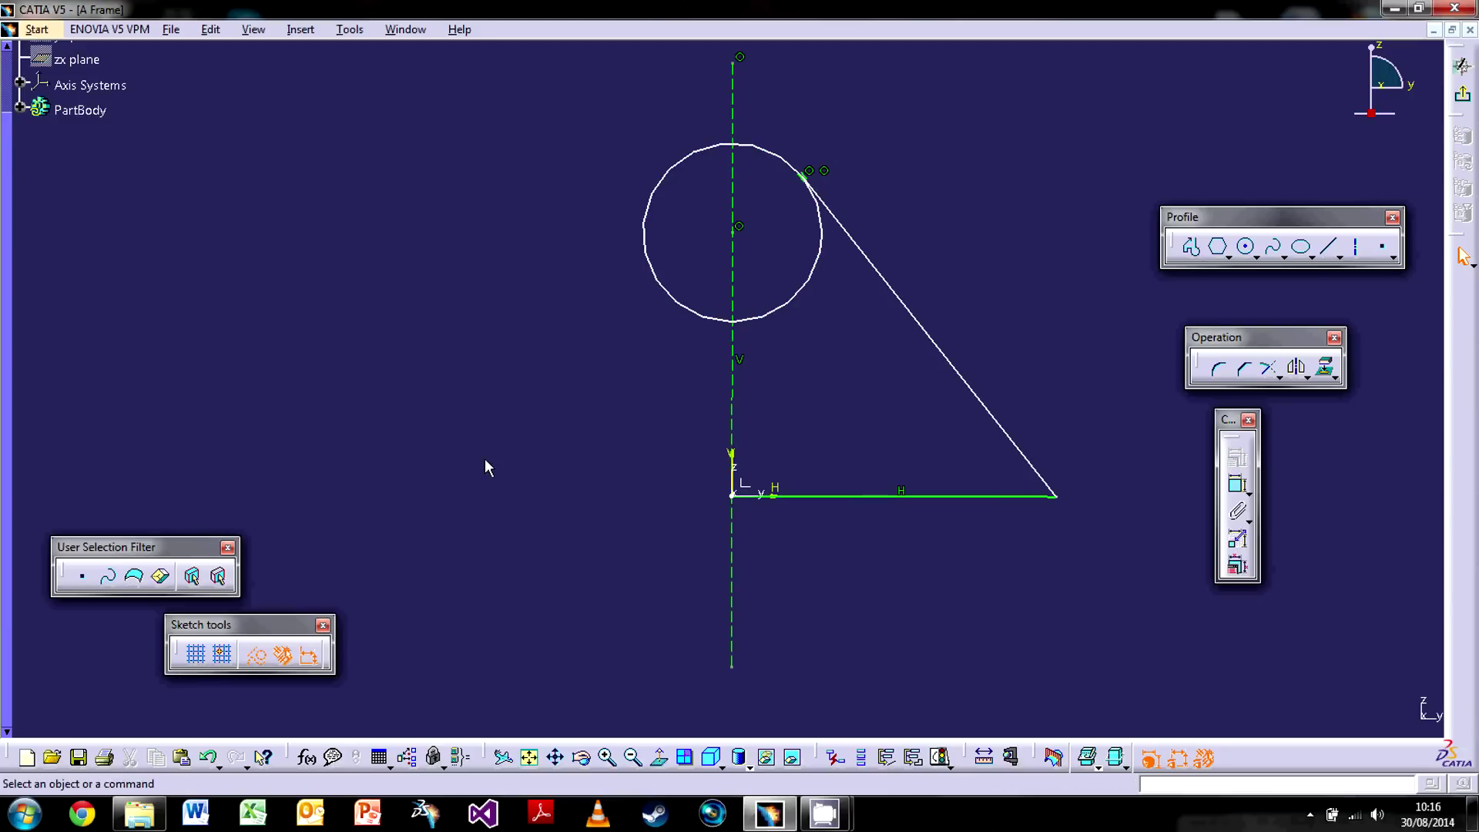
# Step: Quick Trim the circle to leave only the upper arc between the construction line and the tangent point
pyautogui.moveTo(969, 322); pyautogui.dragTo(923, 380, button='middle')
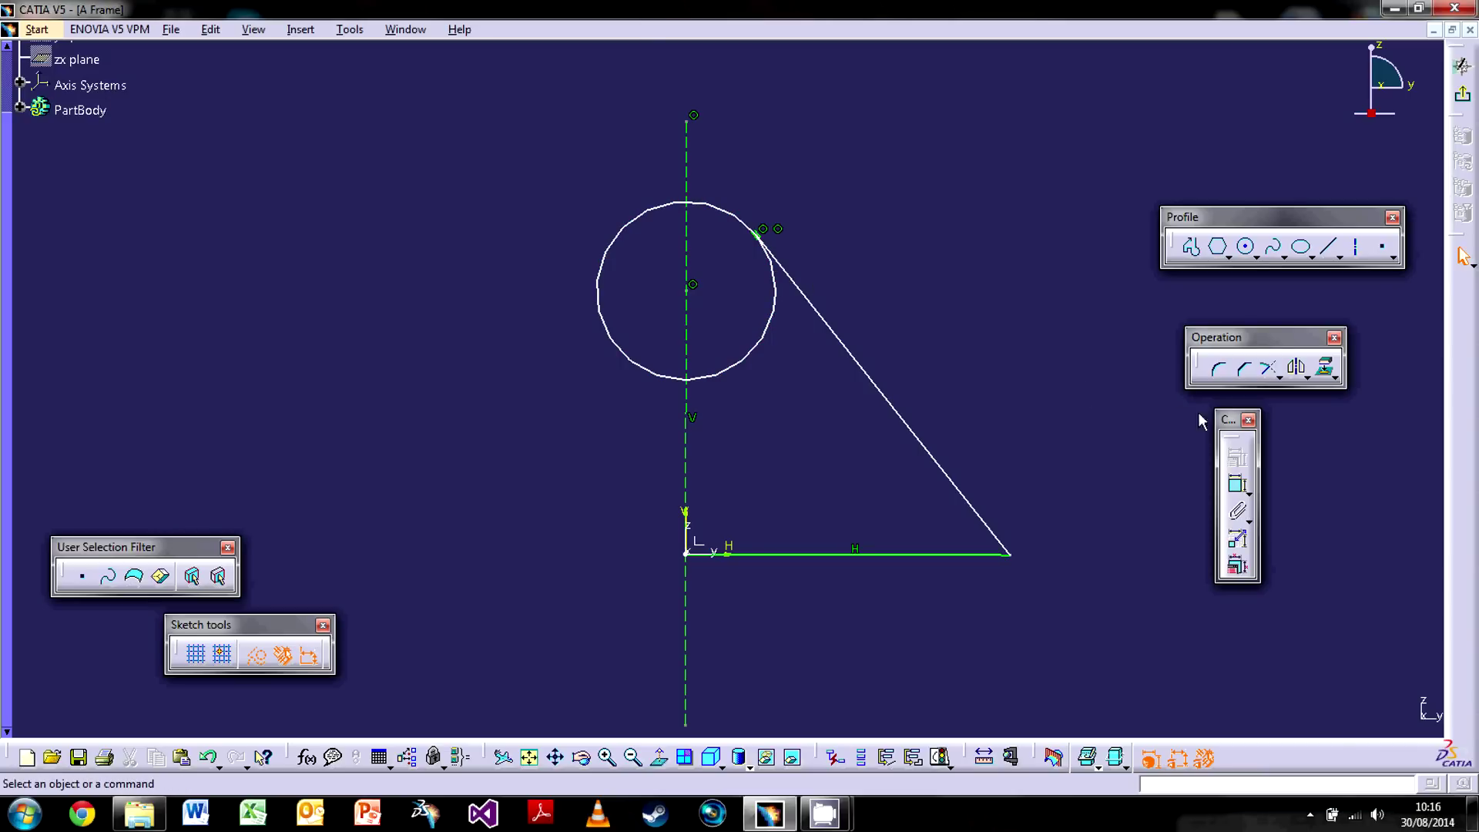
pyautogui.click(1305, 380)
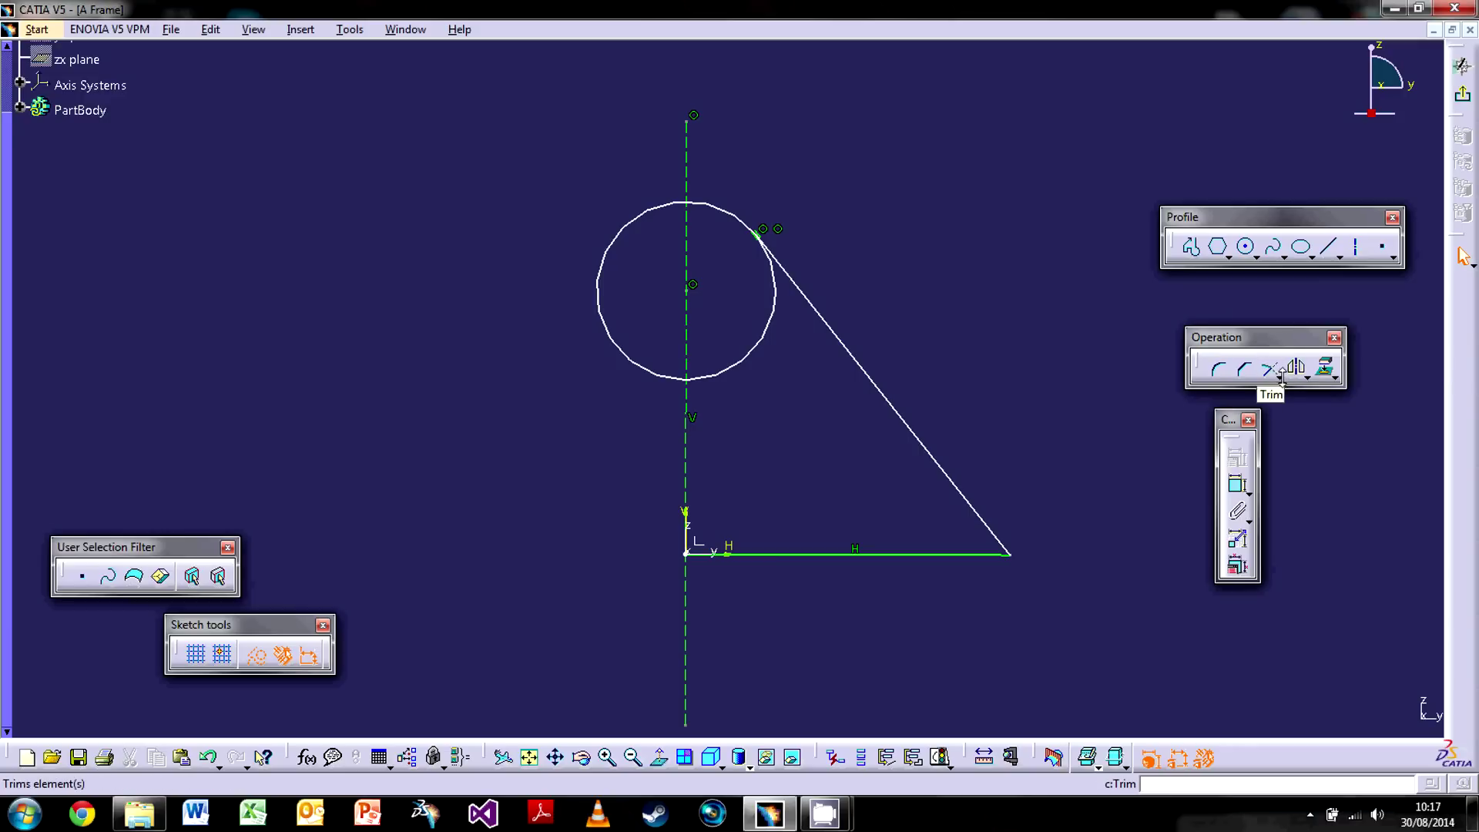
pyautogui.click(1279, 378)
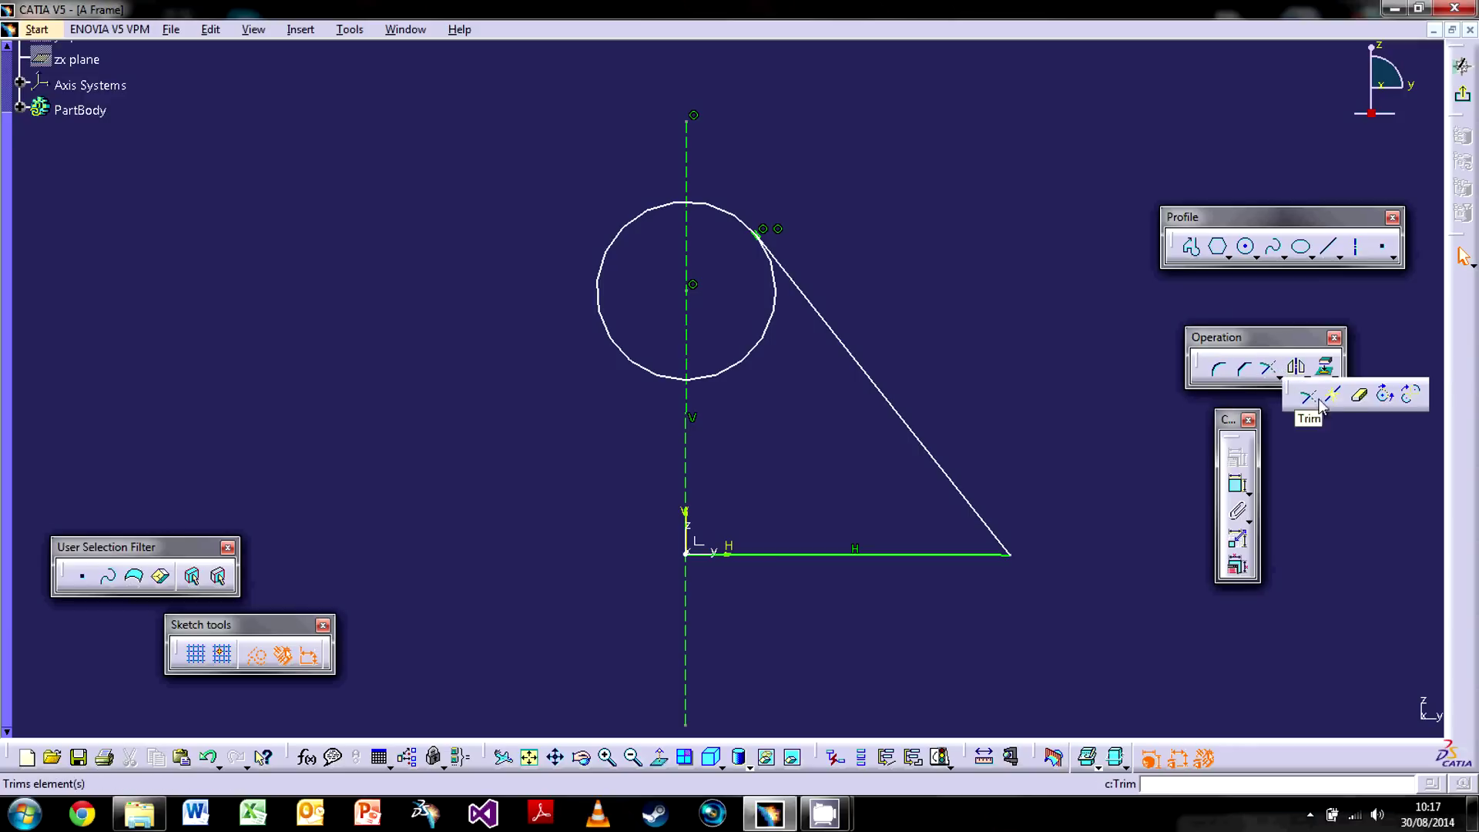
pyautogui.click(1361, 396)
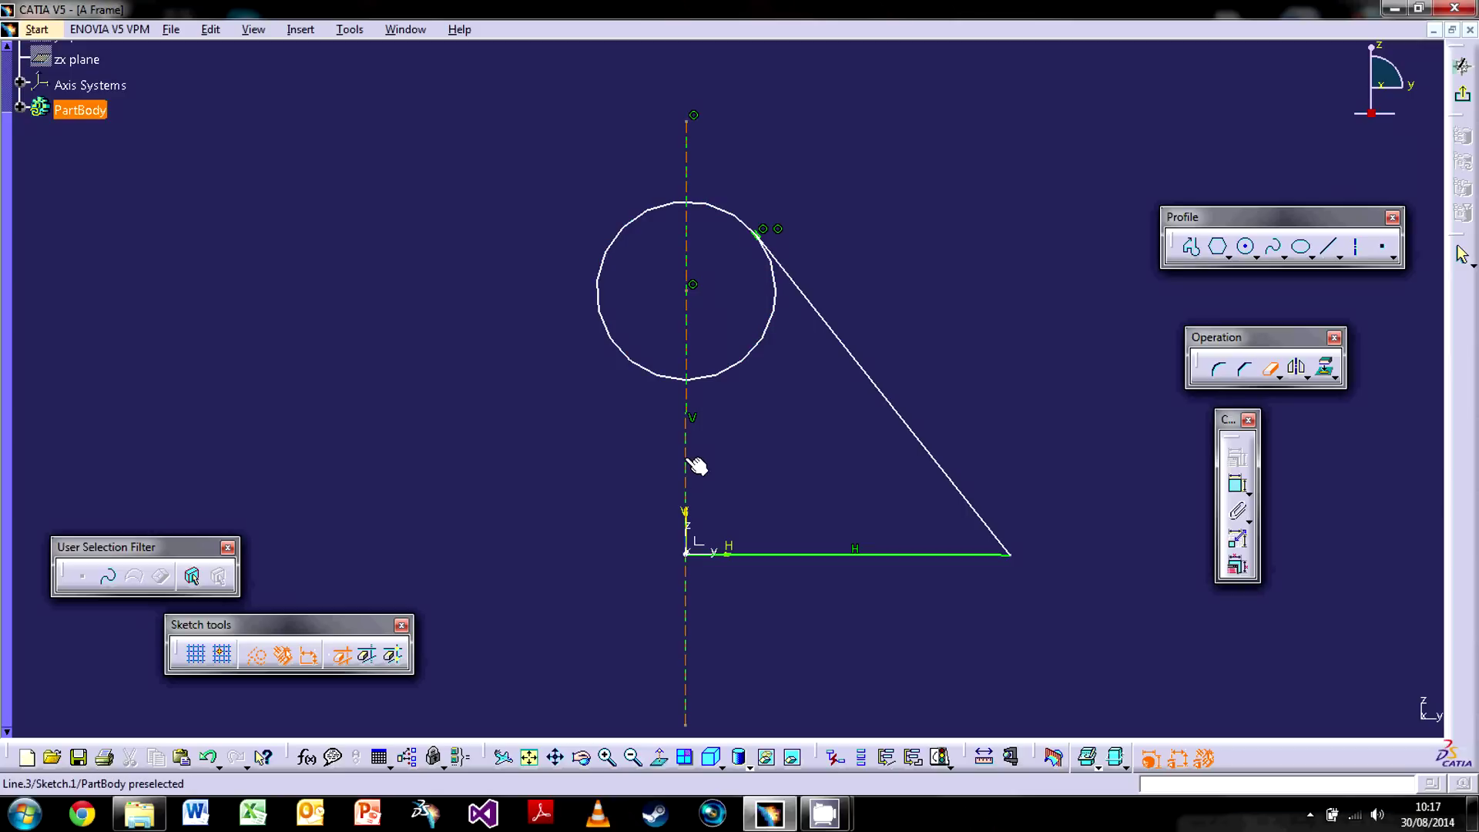
pyautogui.click(639, 225)
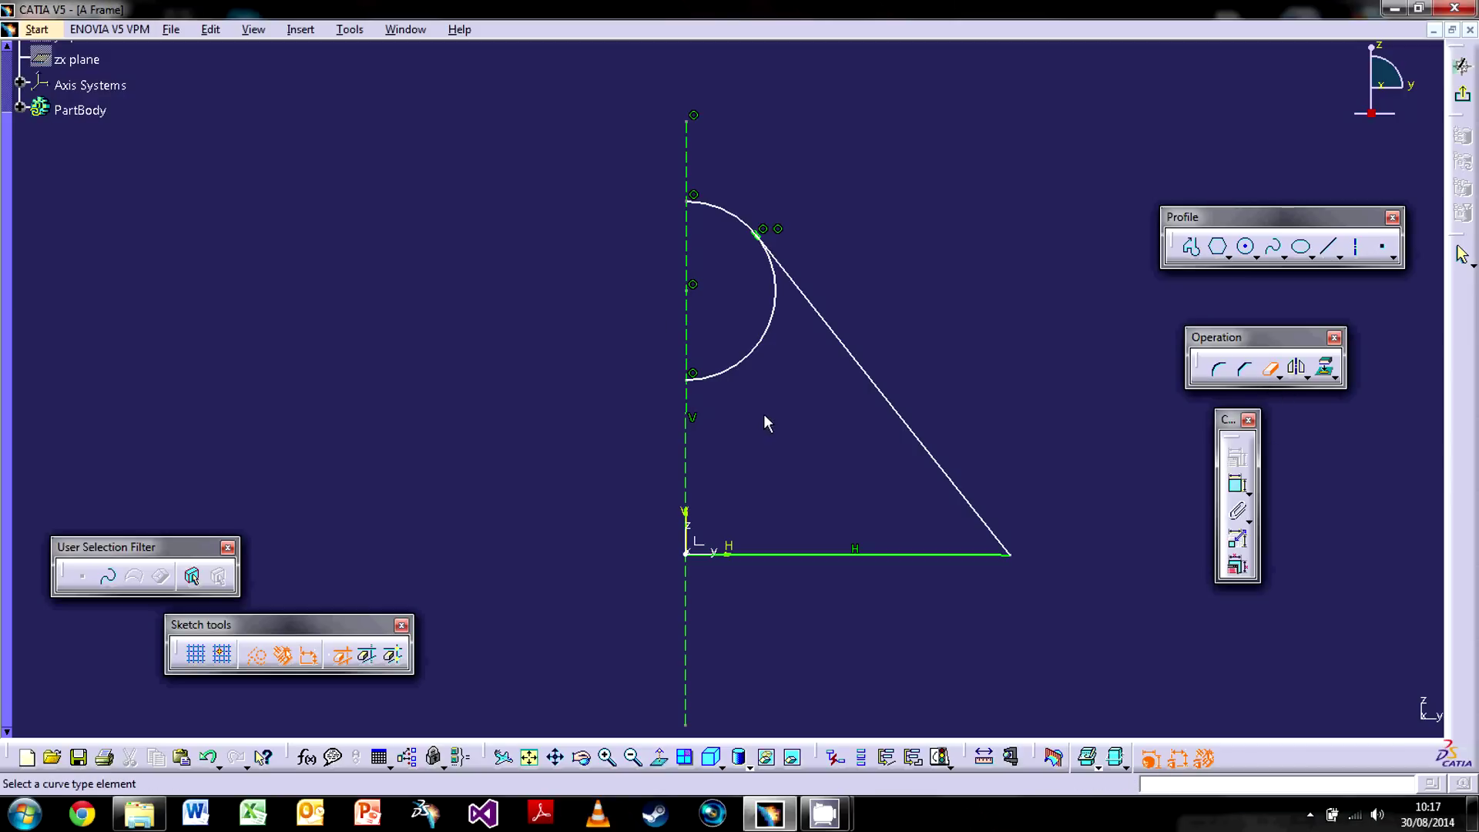
pyautogui.click(761, 351)
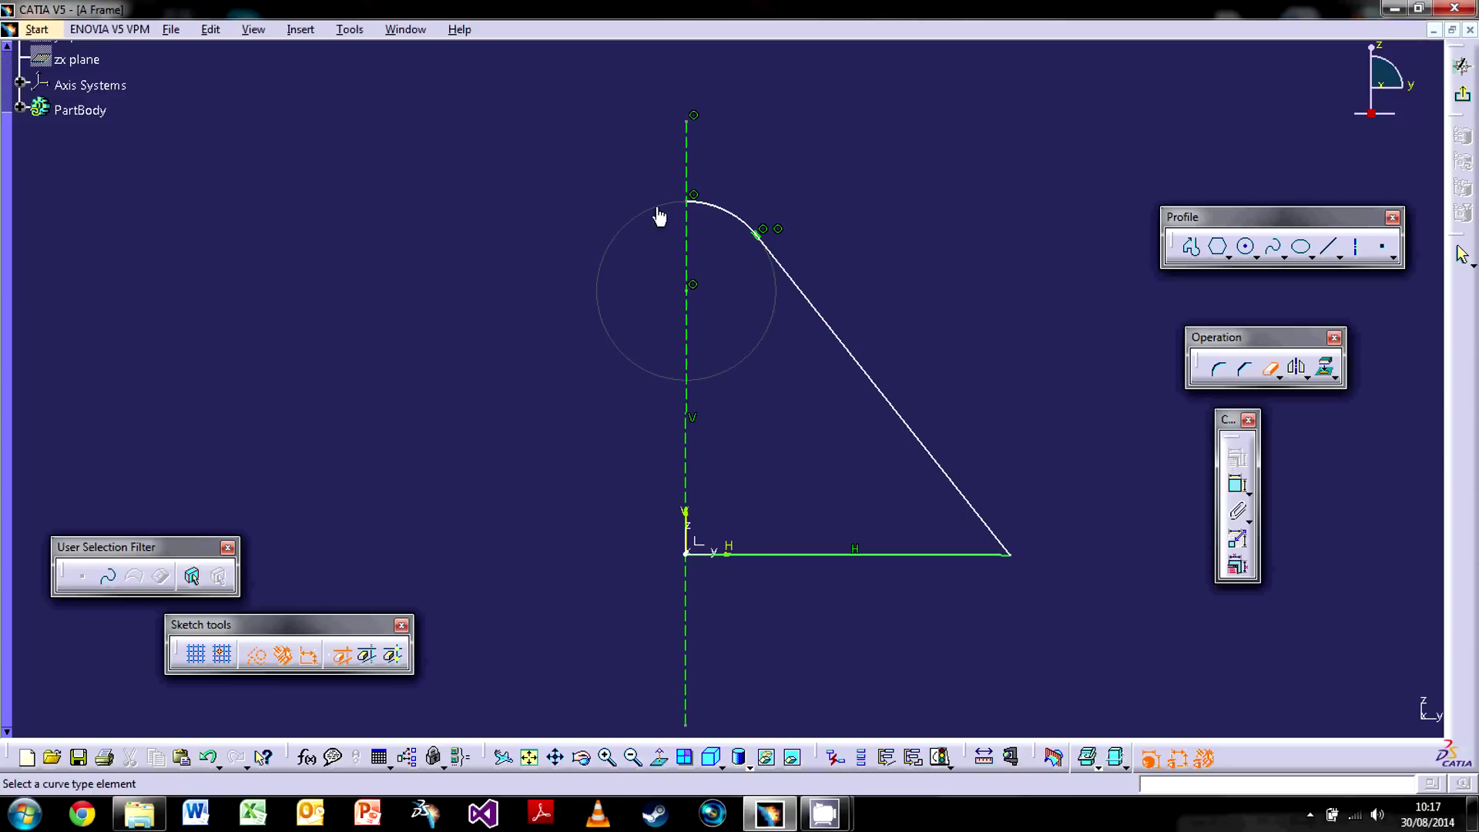
pyautogui.press('Escape')
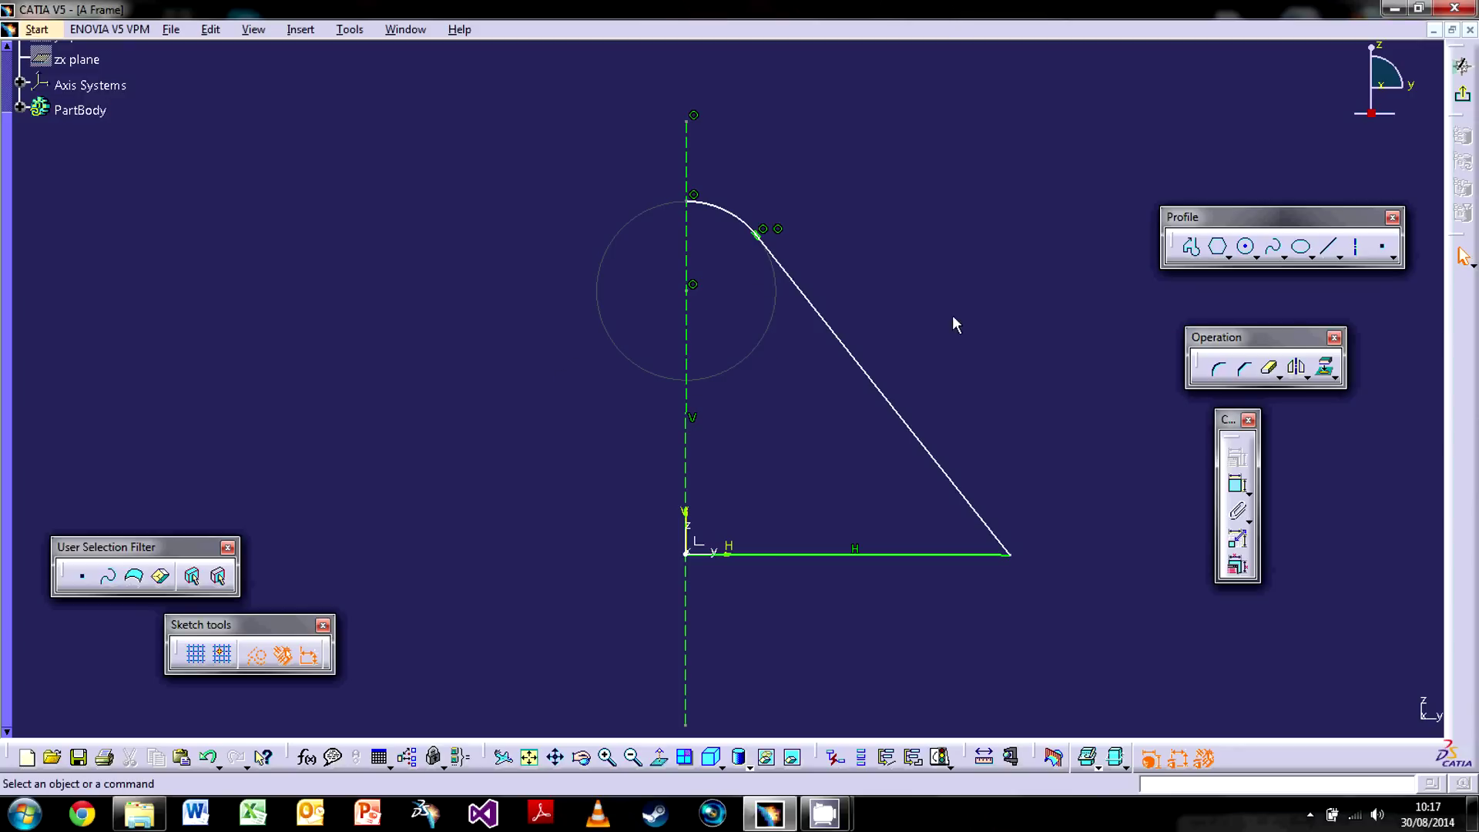
# Step: Dimension the upper arc with a Constraint, trying the Diameter form and switching back to Radius, and place the dimension above the arc
pyautogui.moveTo(922, 297)
pyautogui.mouseDown(button='middle')
pyautogui.moveTo(852, 339)
pyautogui.moveTo(853, 326)
pyautogui.moveTo(766, 304)
pyautogui.moveTo(735, 319)
pyautogui.moveTo(941, 367)
pyautogui.mouseUp(button='middle')
pyautogui.moveTo(723, 389)
pyautogui.mouseDown(button='middle')
pyautogui.moveTo(769, 378)
pyautogui.moveTo(799, 290)
pyautogui.mouseUp(button='middle')
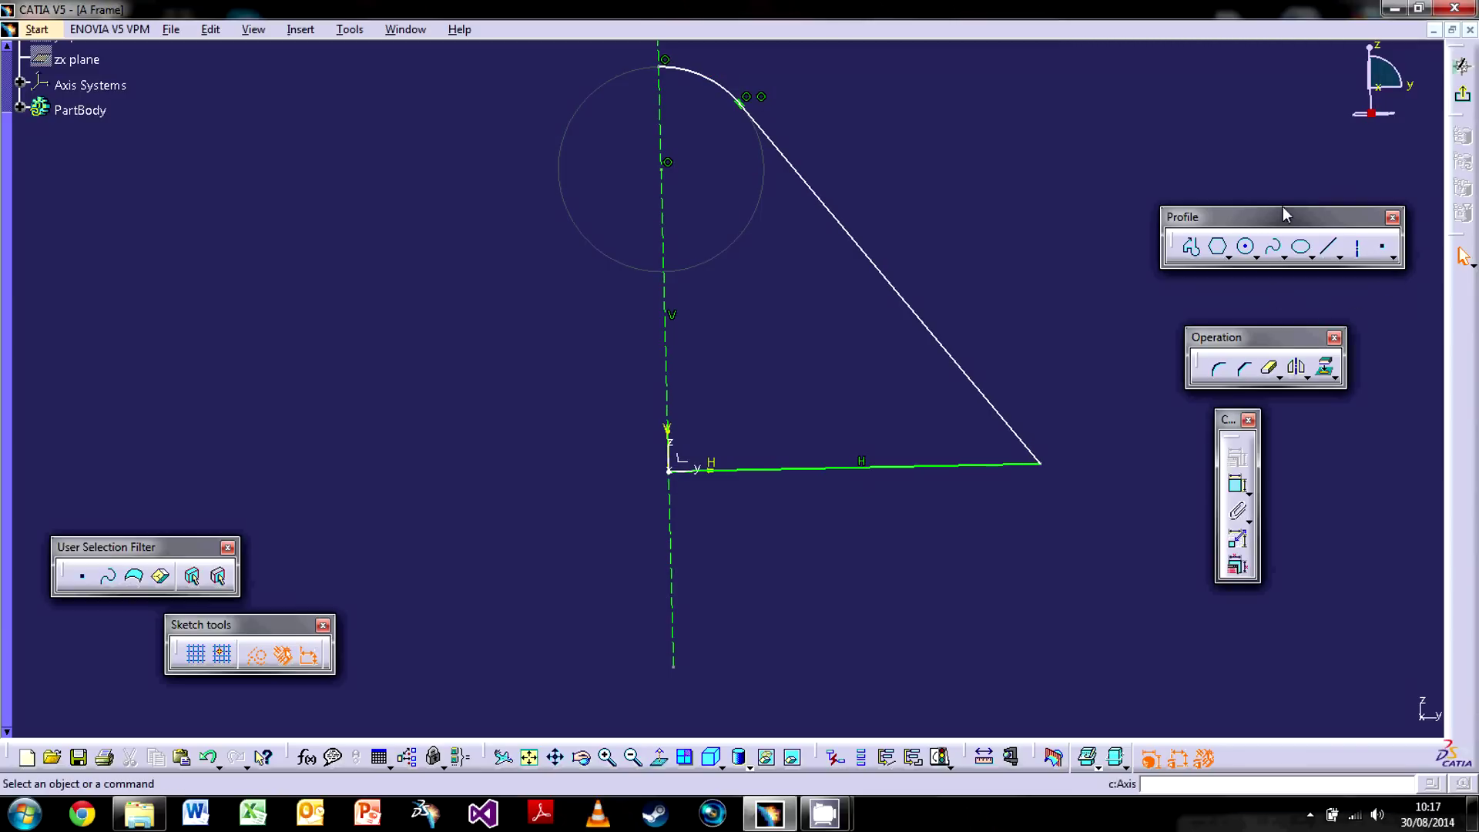
pyautogui.moveTo(890, 430); pyautogui.dragTo(897, 524, button='middle')
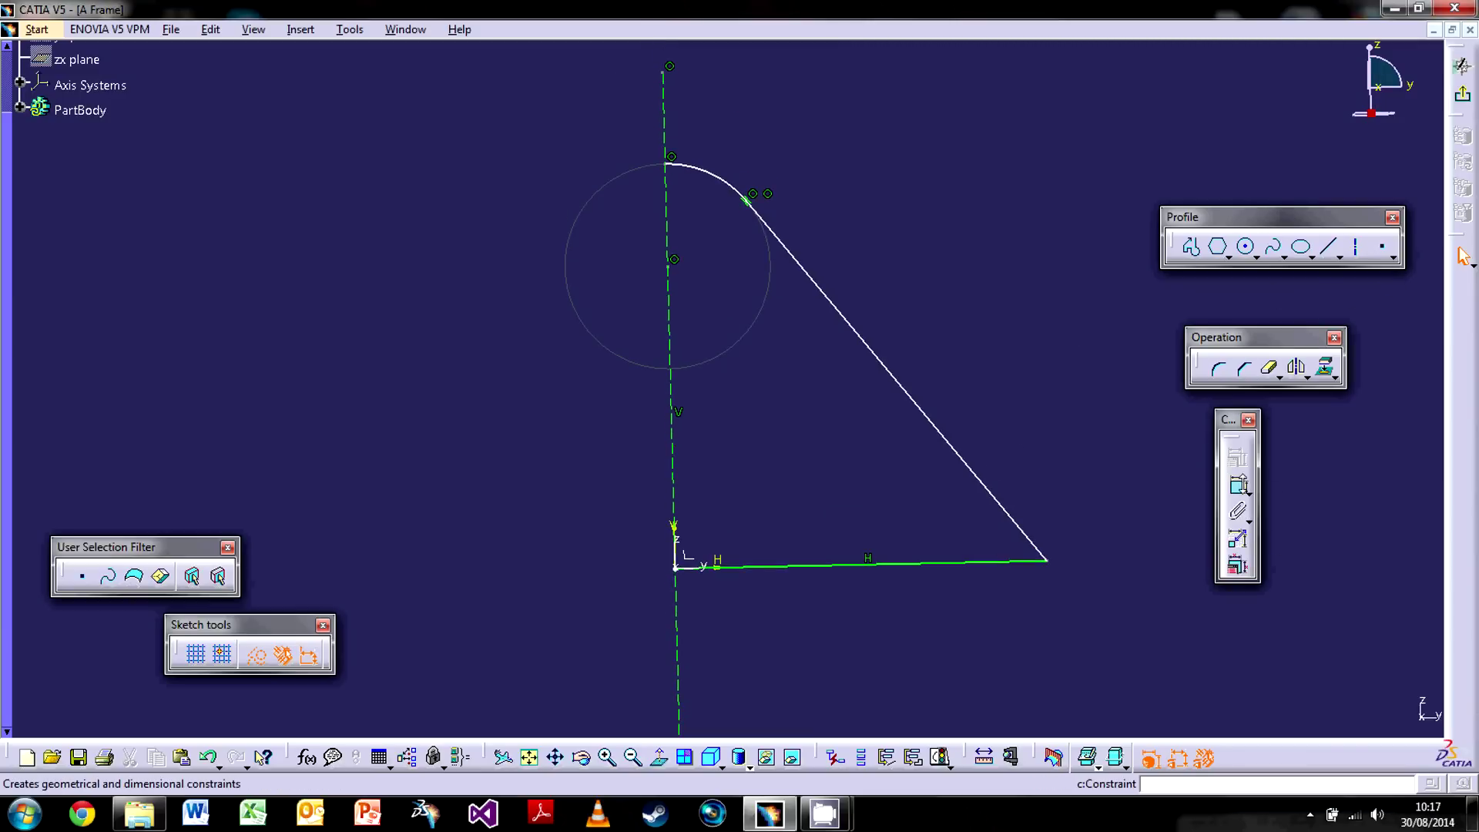
pyautogui.click(1239, 487)
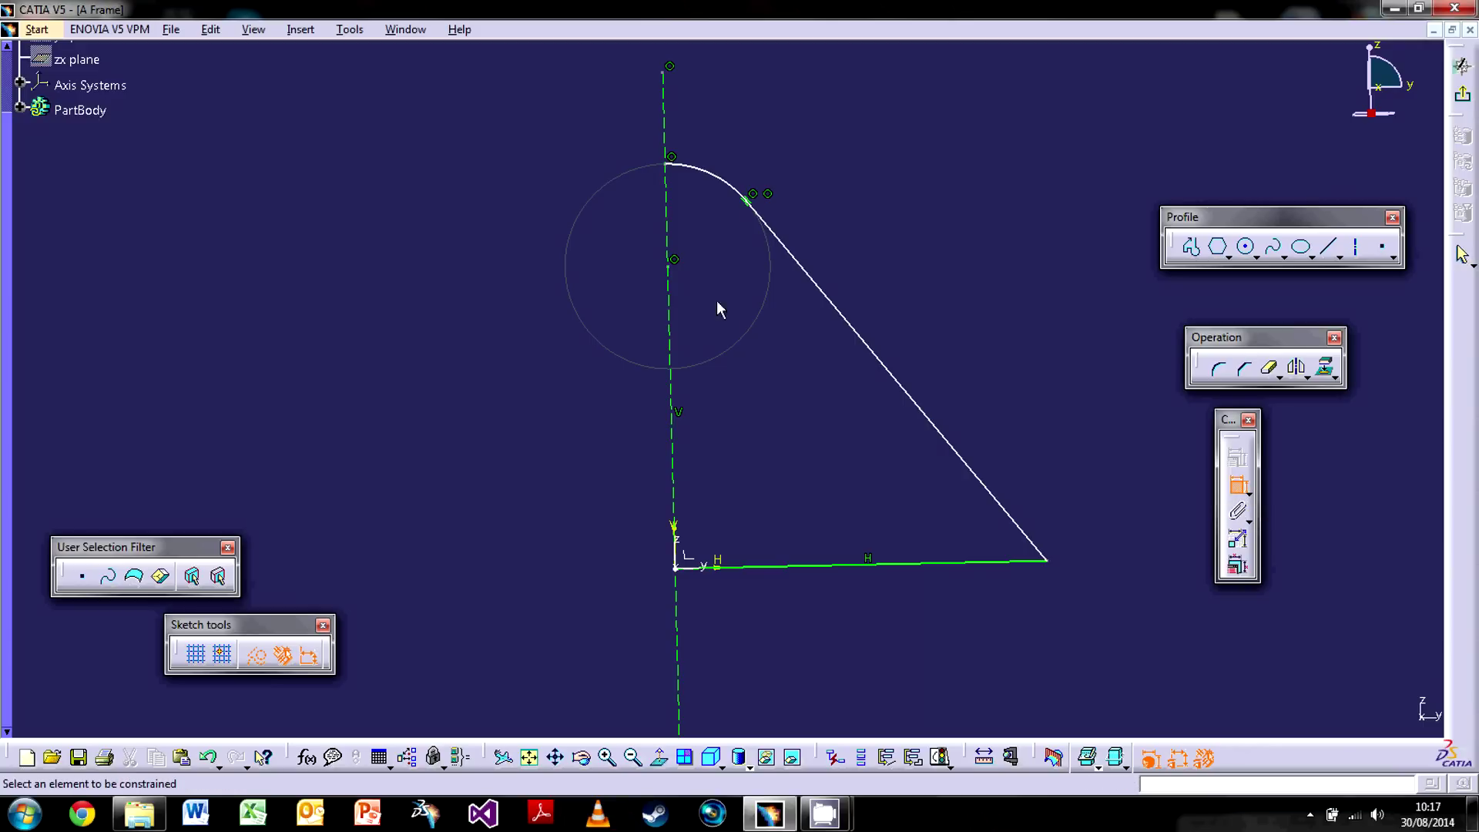
pyautogui.click(707, 176)
pyautogui.moveTo(738, 198); pyautogui.dragTo(695, 331, button='middle')
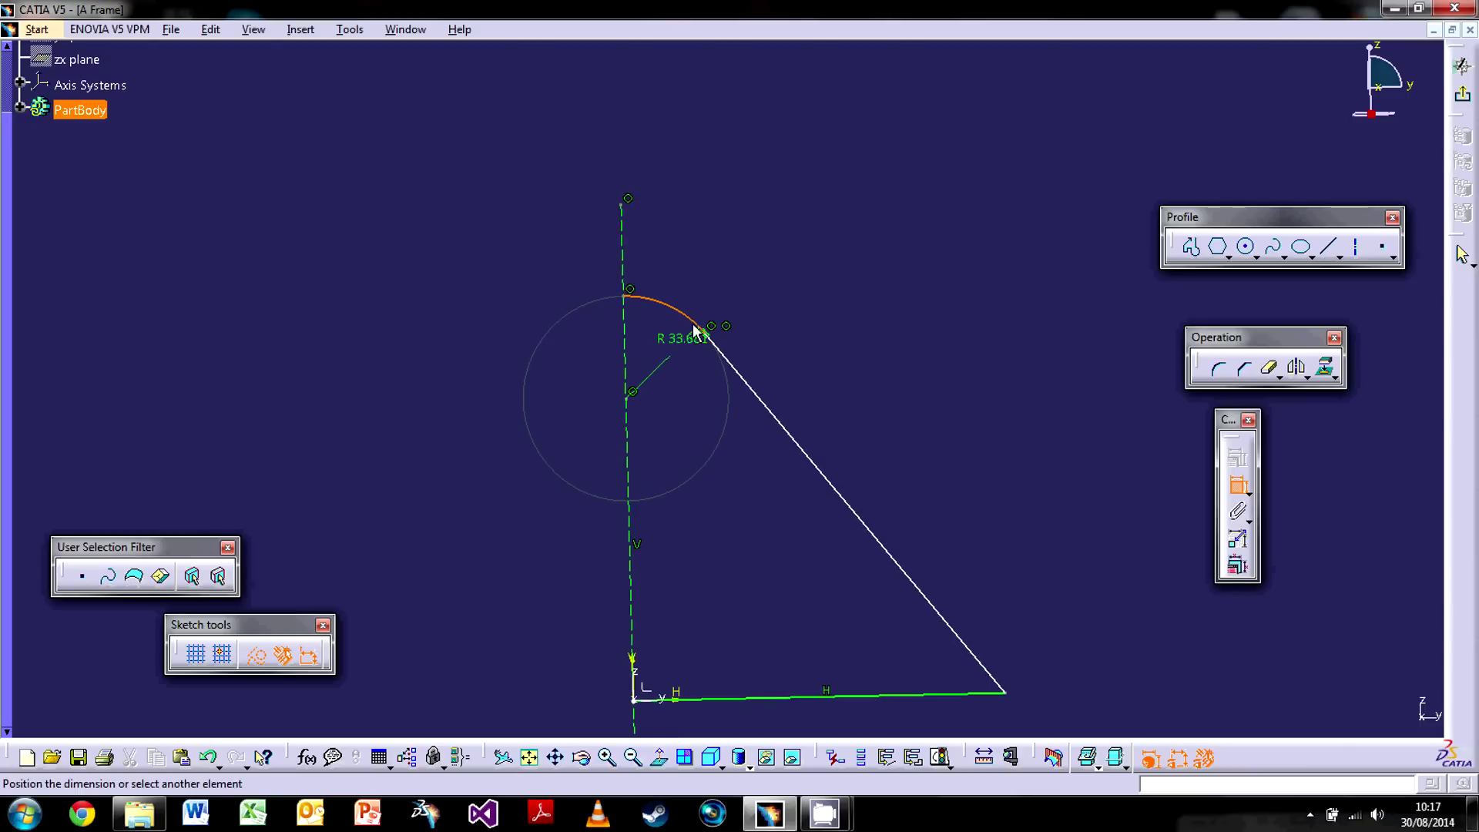
pyautogui.rightClick(701, 152)
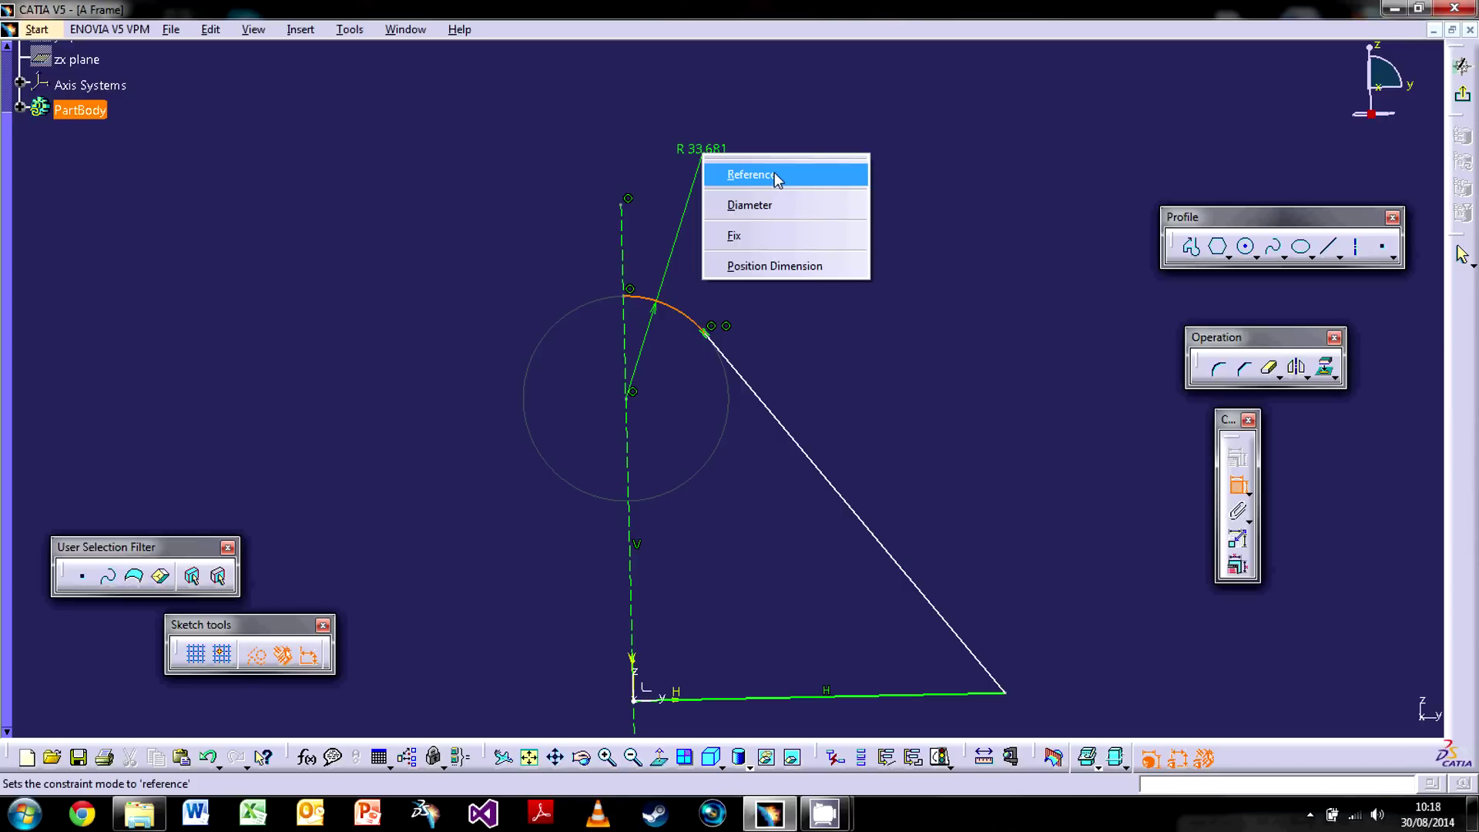
pyautogui.click(770, 206)
pyautogui.rightClick(714, 178)
pyautogui.click(763, 225)
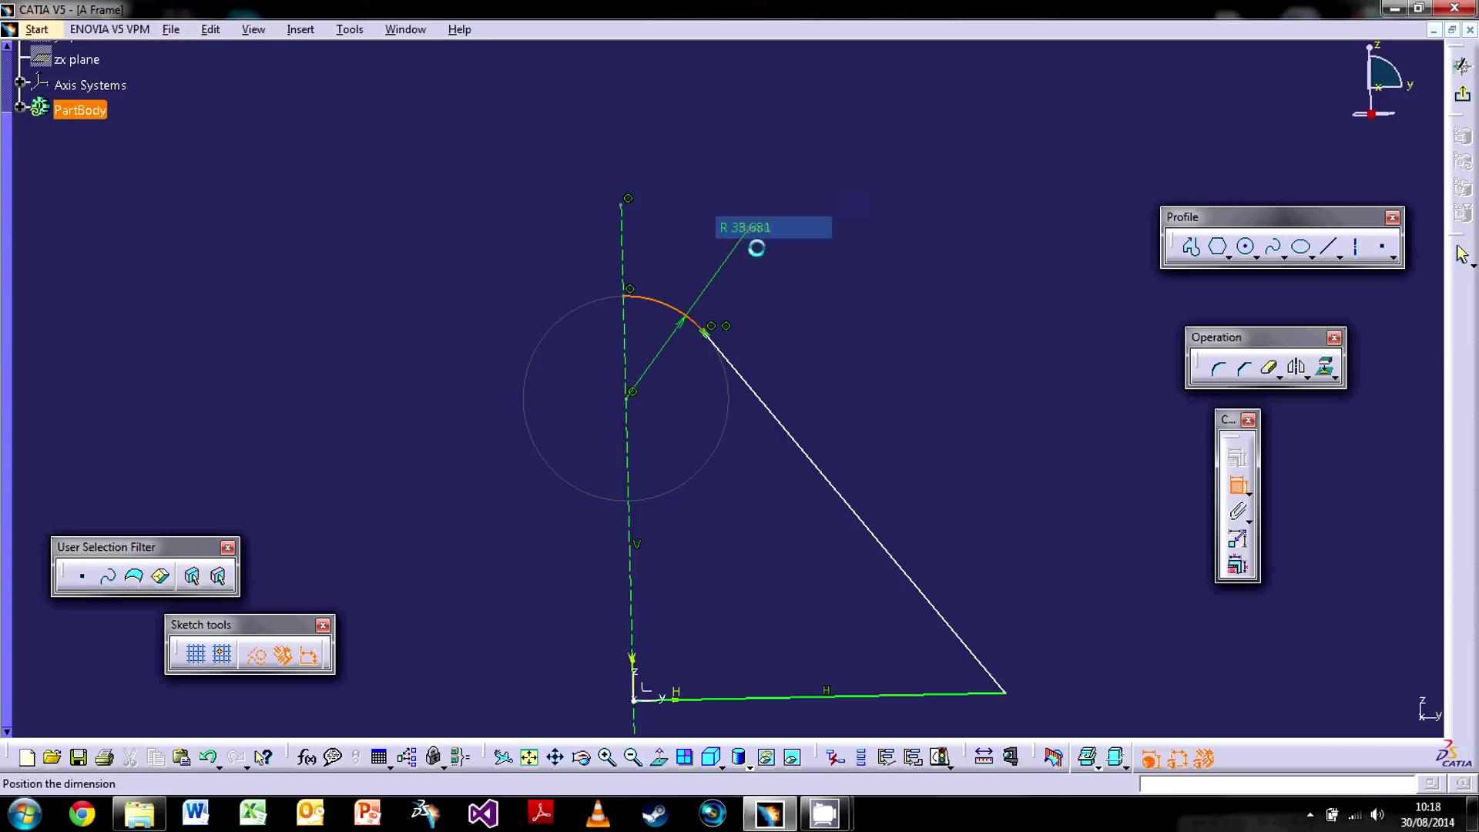
pyautogui.click(722, 196)
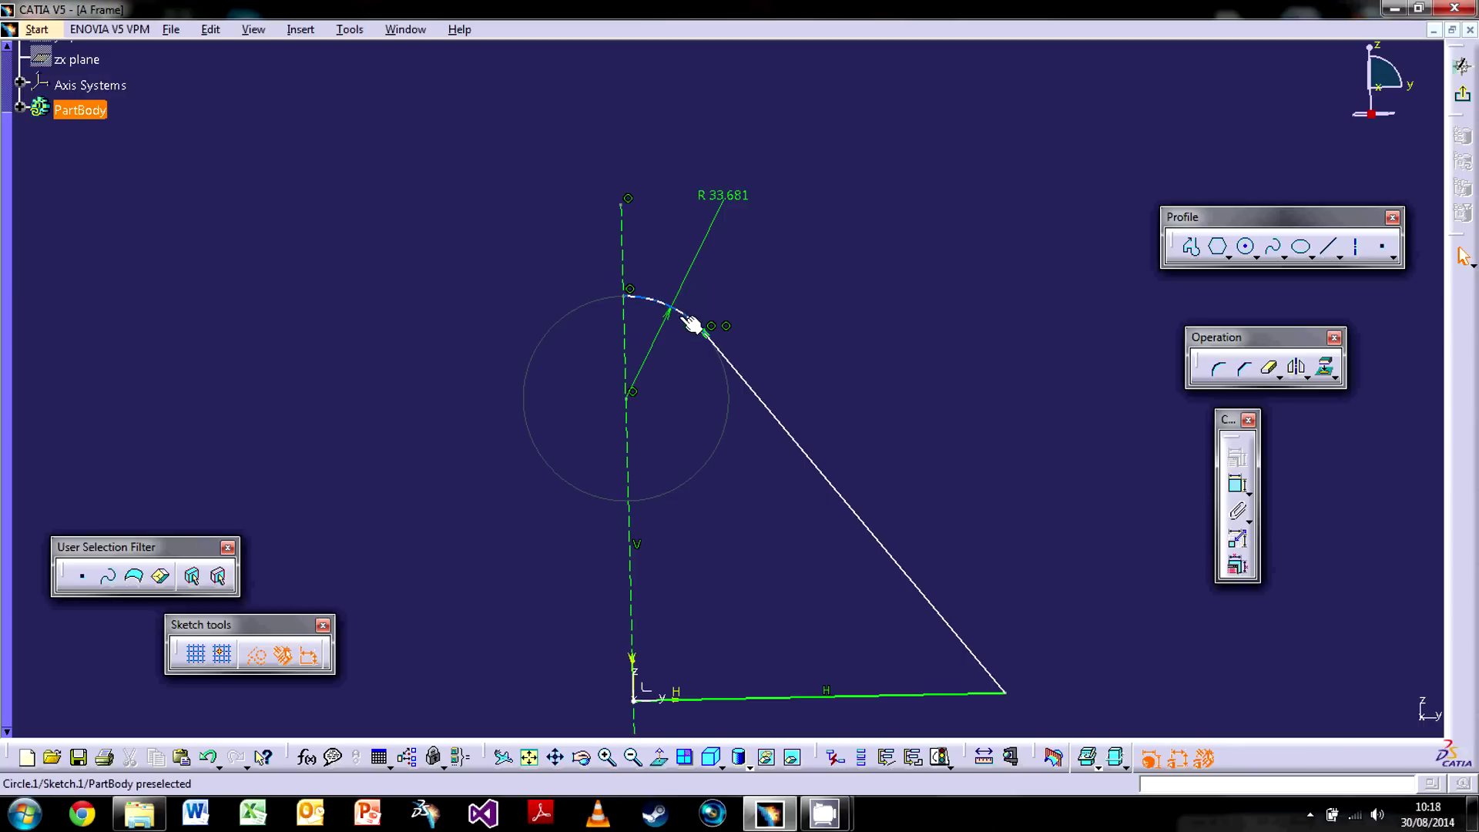
# Step: Set the radius of the upper arc to 50 mm
pyautogui.doubleClick(690, 269)
pyautogui.write('50mm')
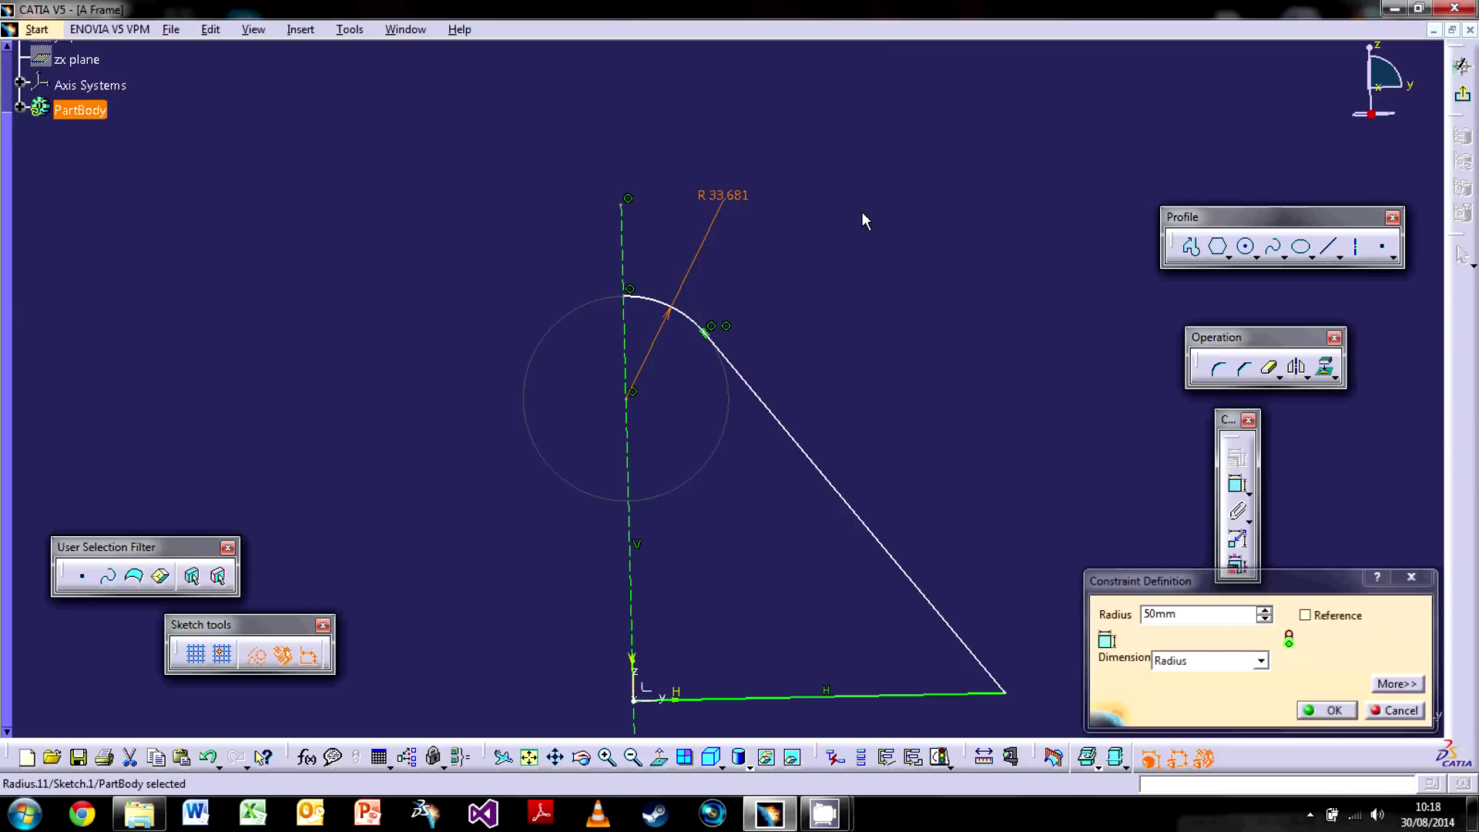
pyautogui.press('Return')
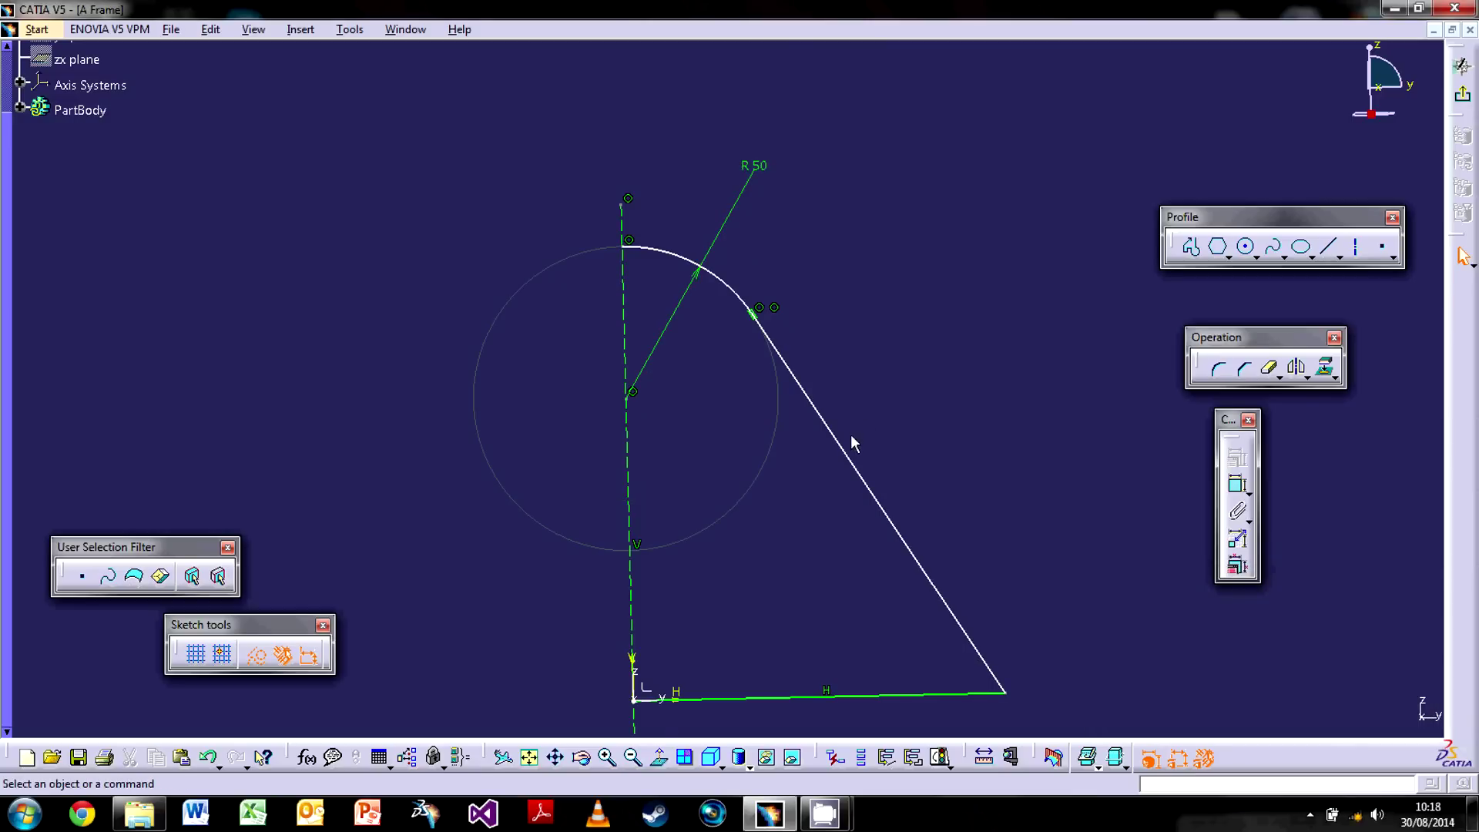
# Step: Constrain the vertical distance from the arc centre to the horizontal axis at 100 mm, placing the dimension beyond the circle, opposite the sloping line
pyautogui.moveTo(852, 439); pyautogui.dragTo(892, 306, button='middle')
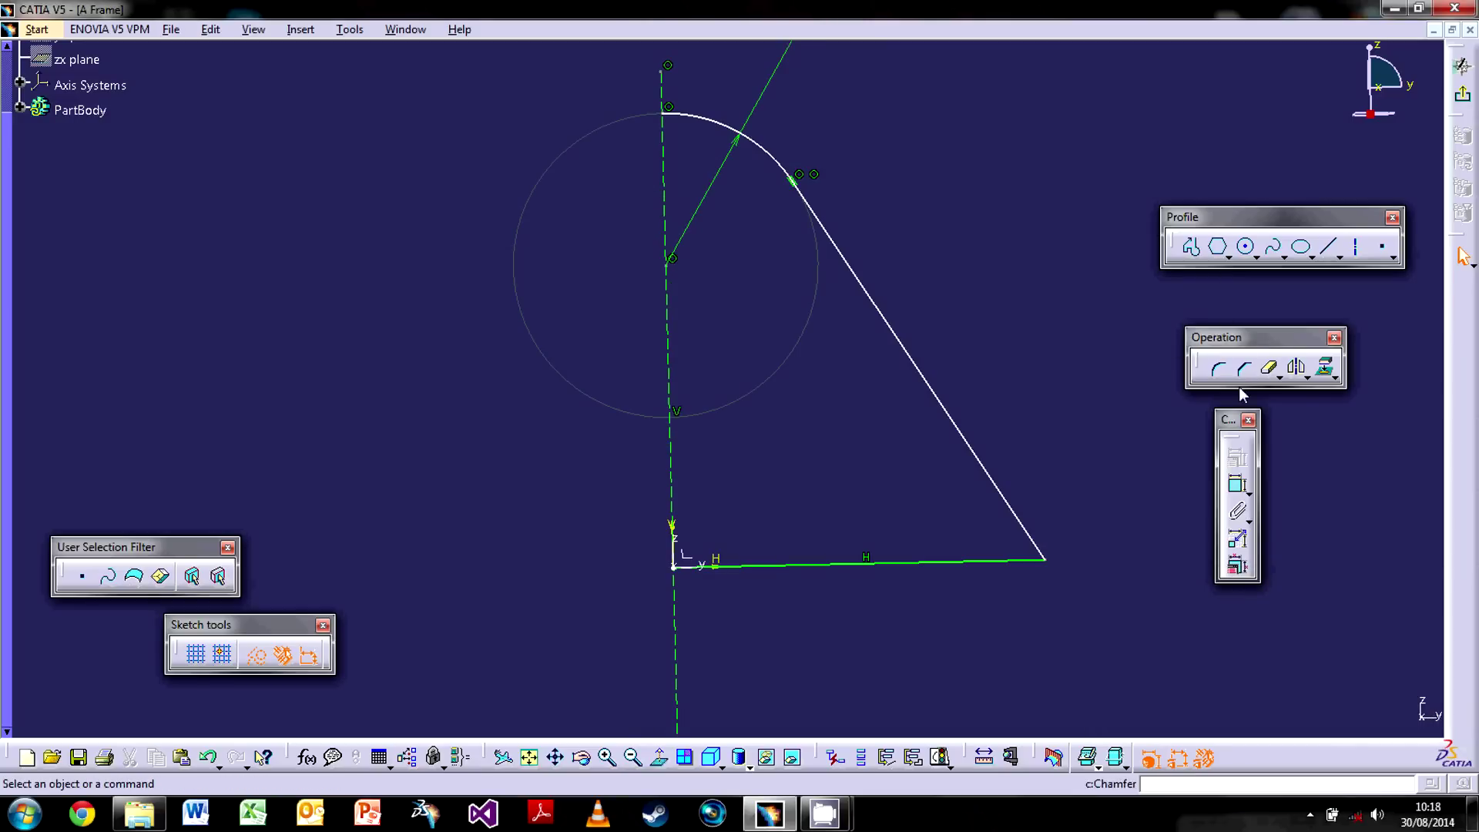
pyautogui.click(1237, 486)
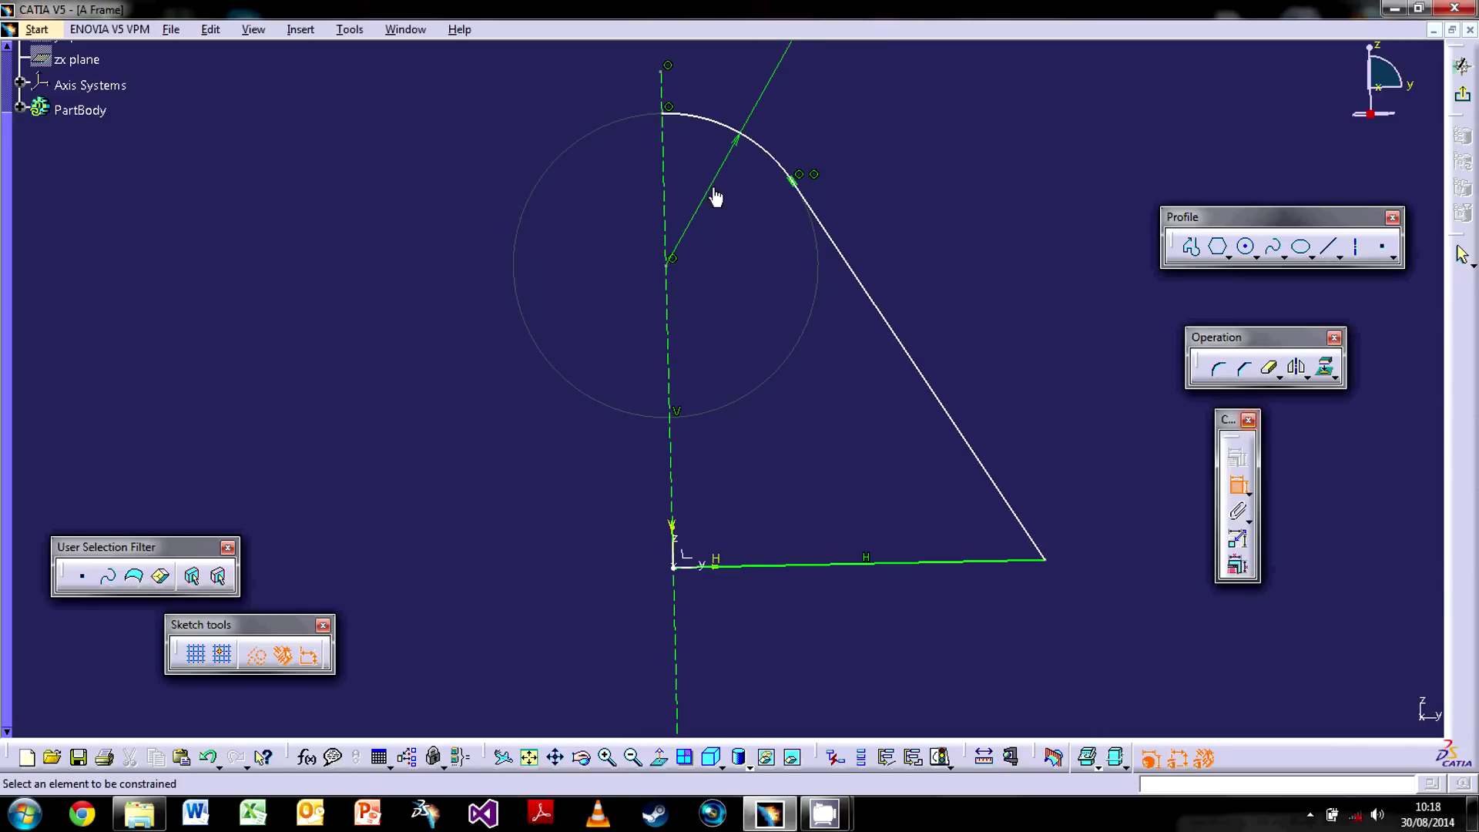
pyautogui.click(670, 262)
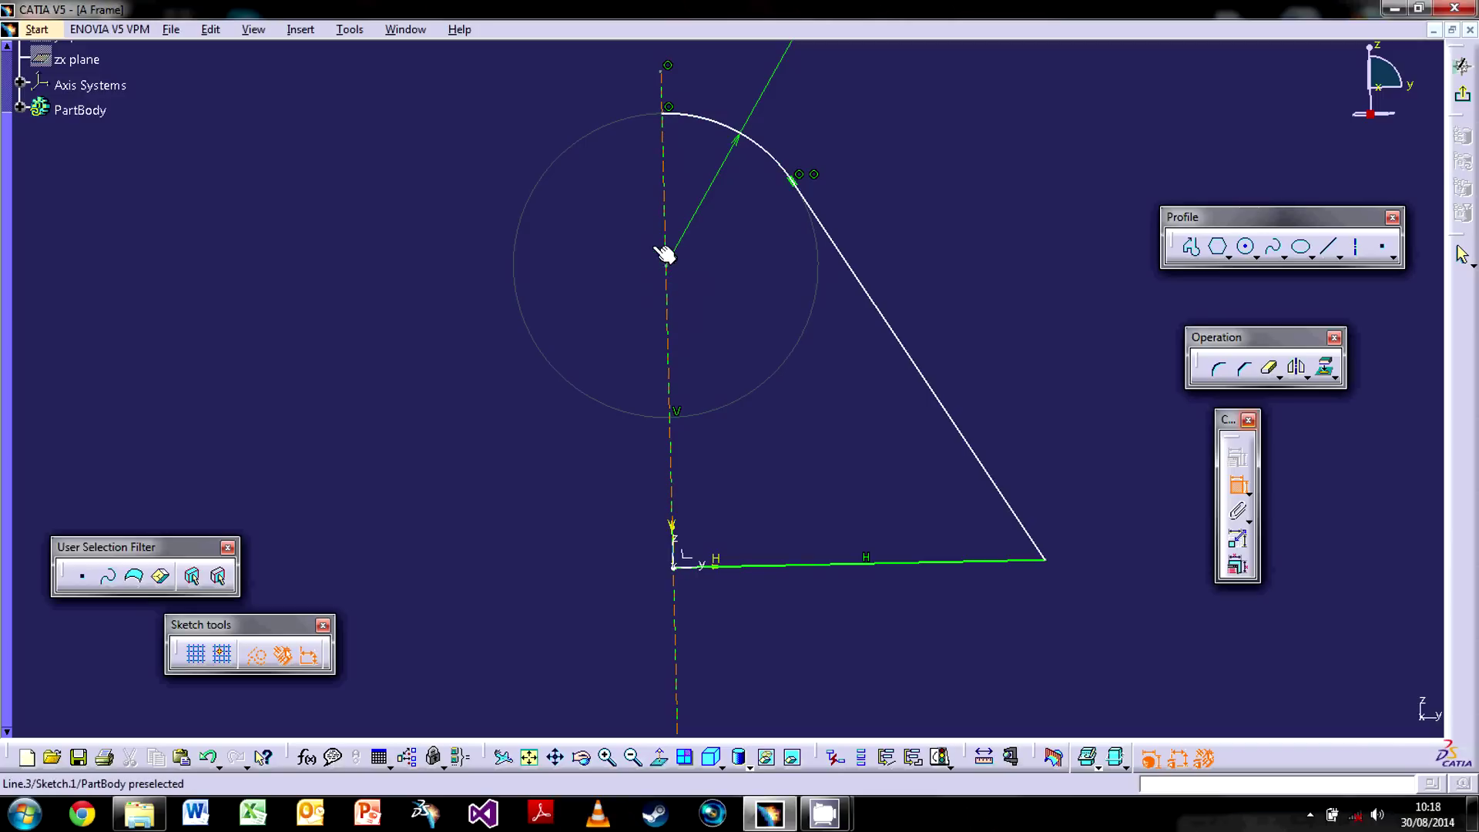
pyautogui.click(689, 565)
pyautogui.moveTo(713, 482); pyautogui.dragTo(612, 350, button='middle')
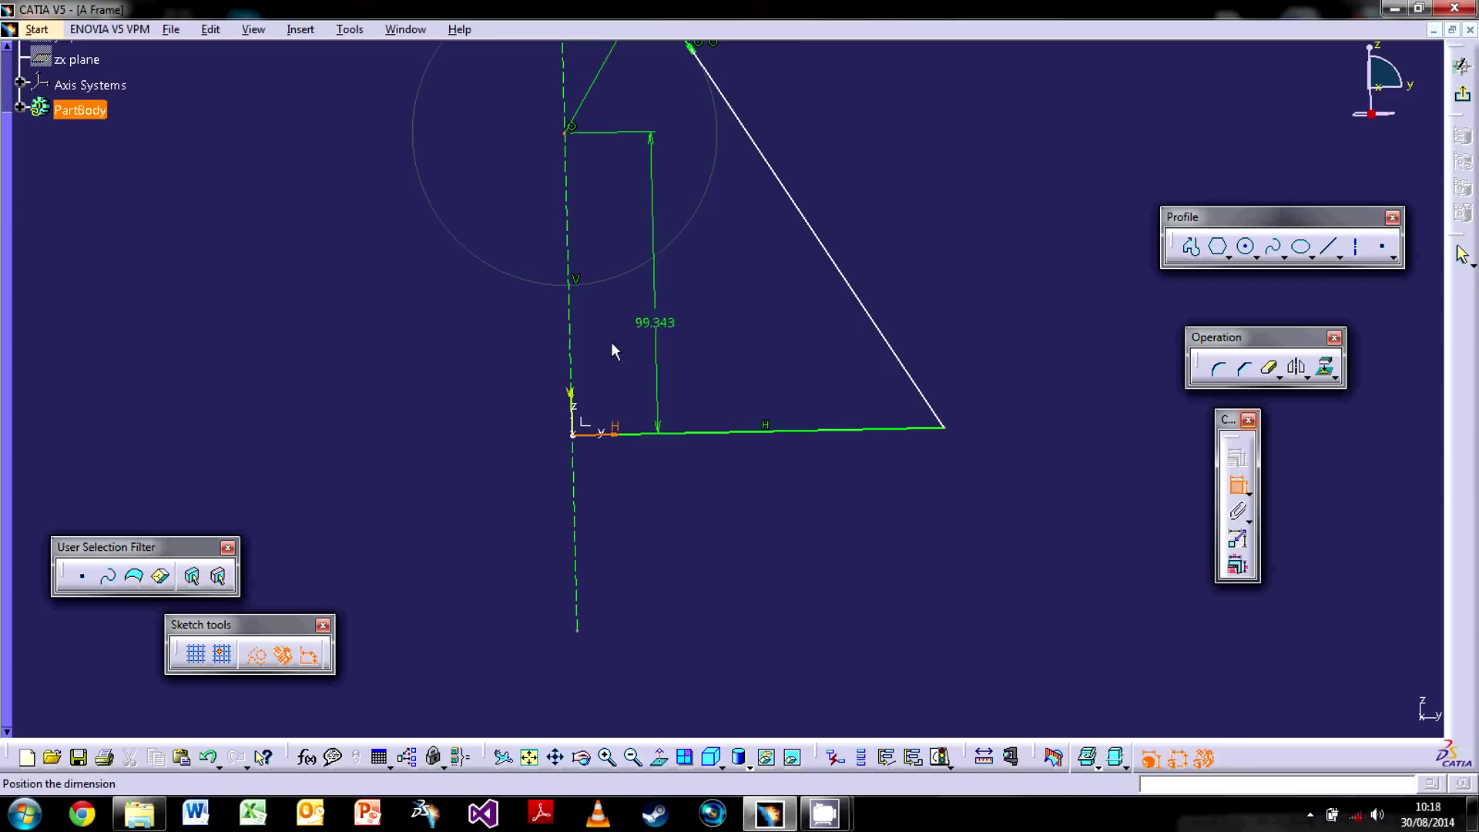
pyautogui.click(188, 287)
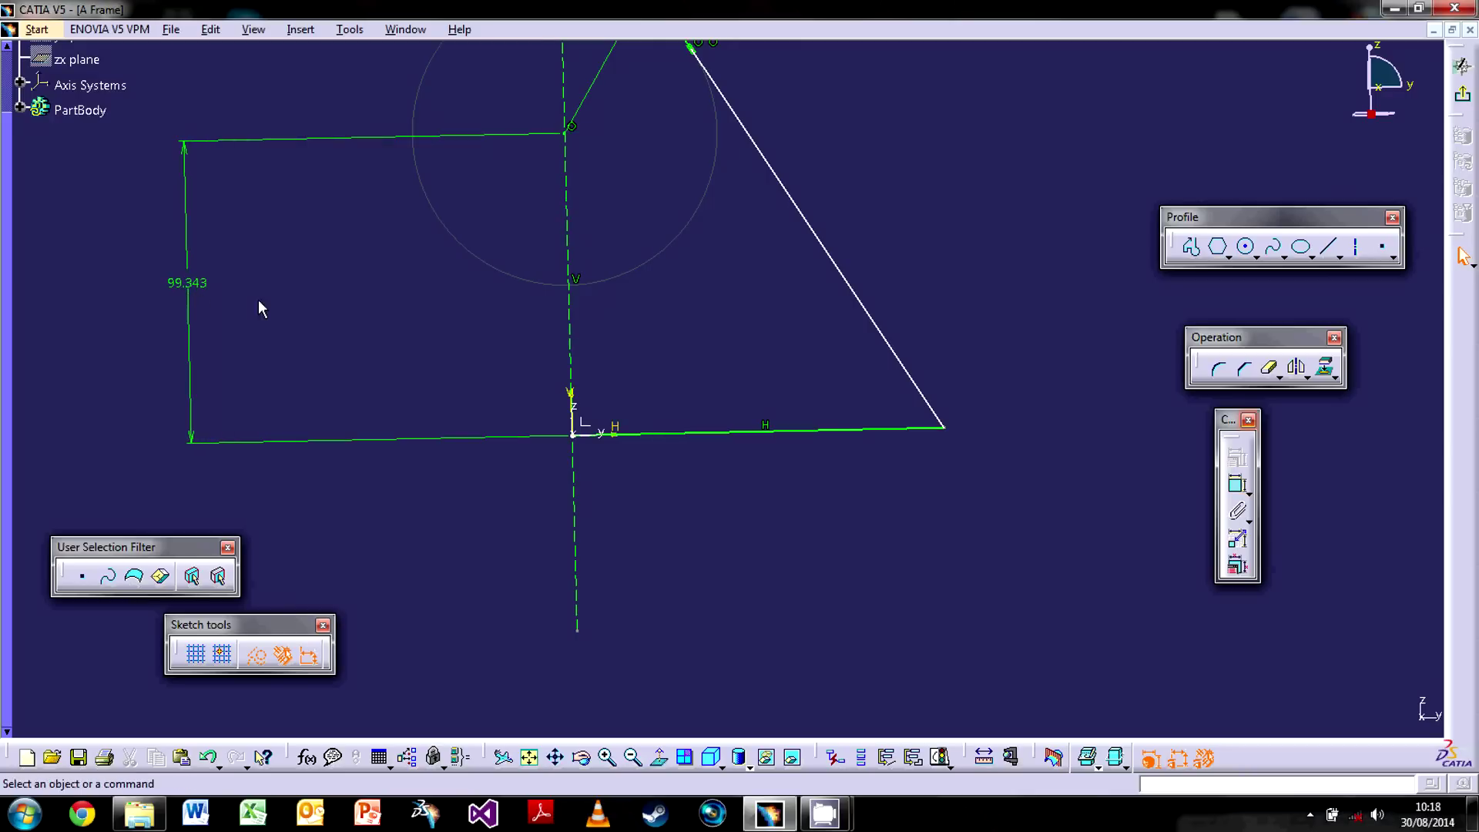
pyautogui.doubleClick(231, 348)
pyautogui.write('100')
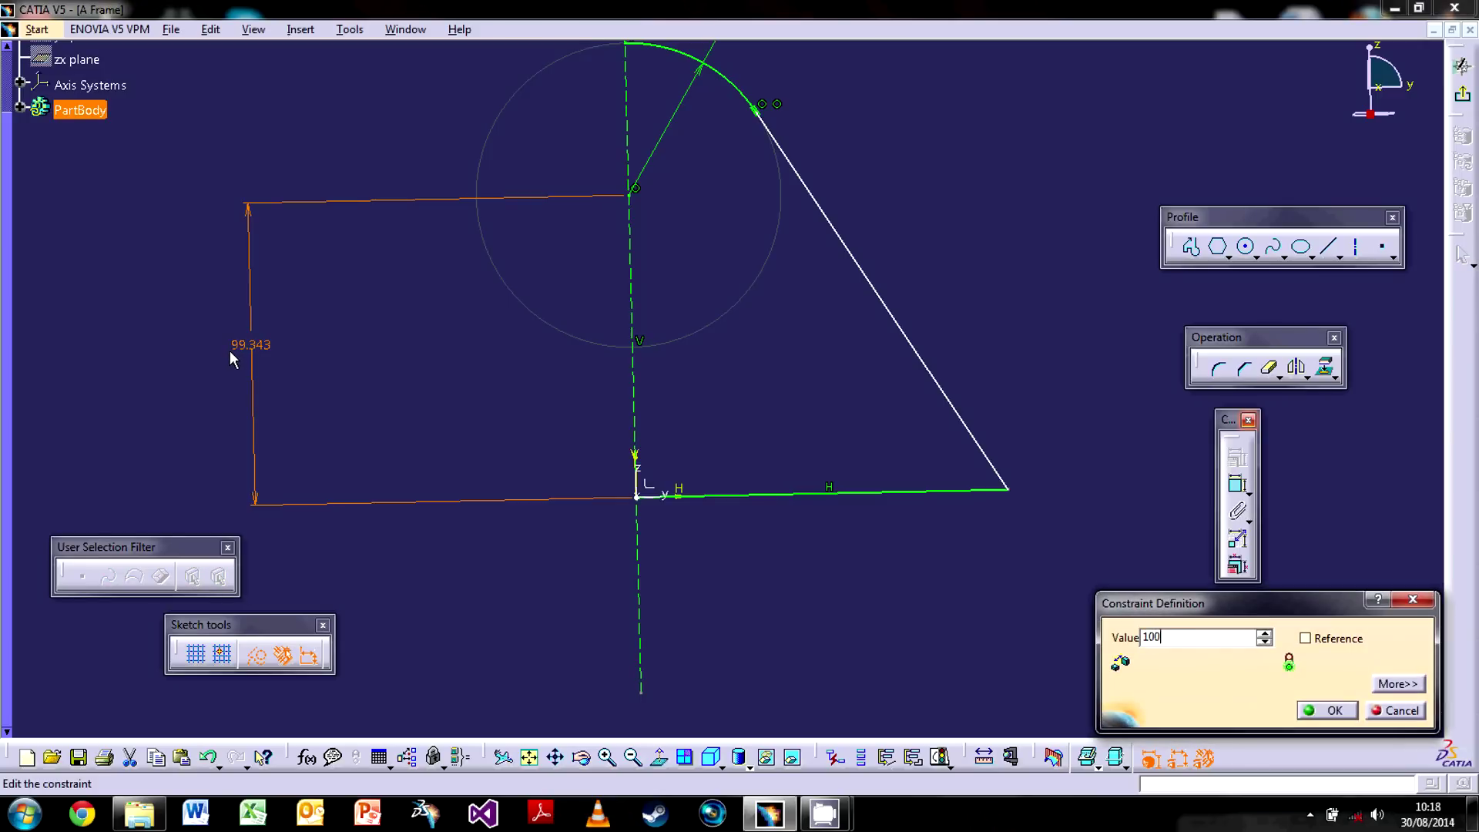
pyautogui.press('Return')
# Step: Test the outline's remaining freedom by moving the sloping line's lower corner and the arc inward, and the corner back outward
pyautogui.moveTo(715, 197)
pyautogui.mouseDown(button='middle')
pyautogui.moveTo(650, 362)
pyautogui.moveTo(815, 432)
pyautogui.moveTo(868, 370)
pyautogui.moveTo(835, 349)
pyautogui.moveTo(899, 339)
pyautogui.mouseUp(button='middle')
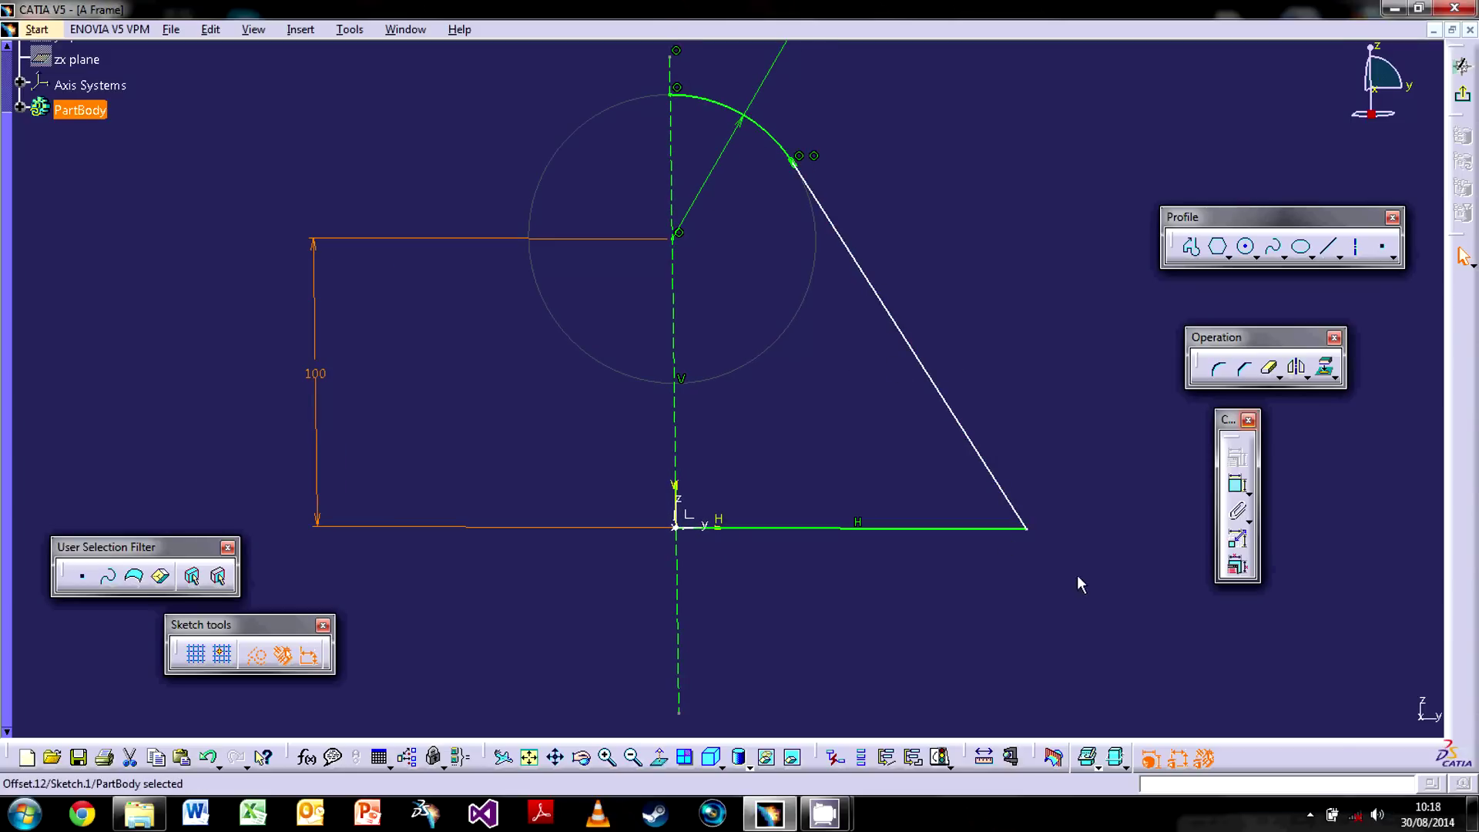
pyautogui.moveTo(1027, 529); pyautogui.dragTo(898, 385)
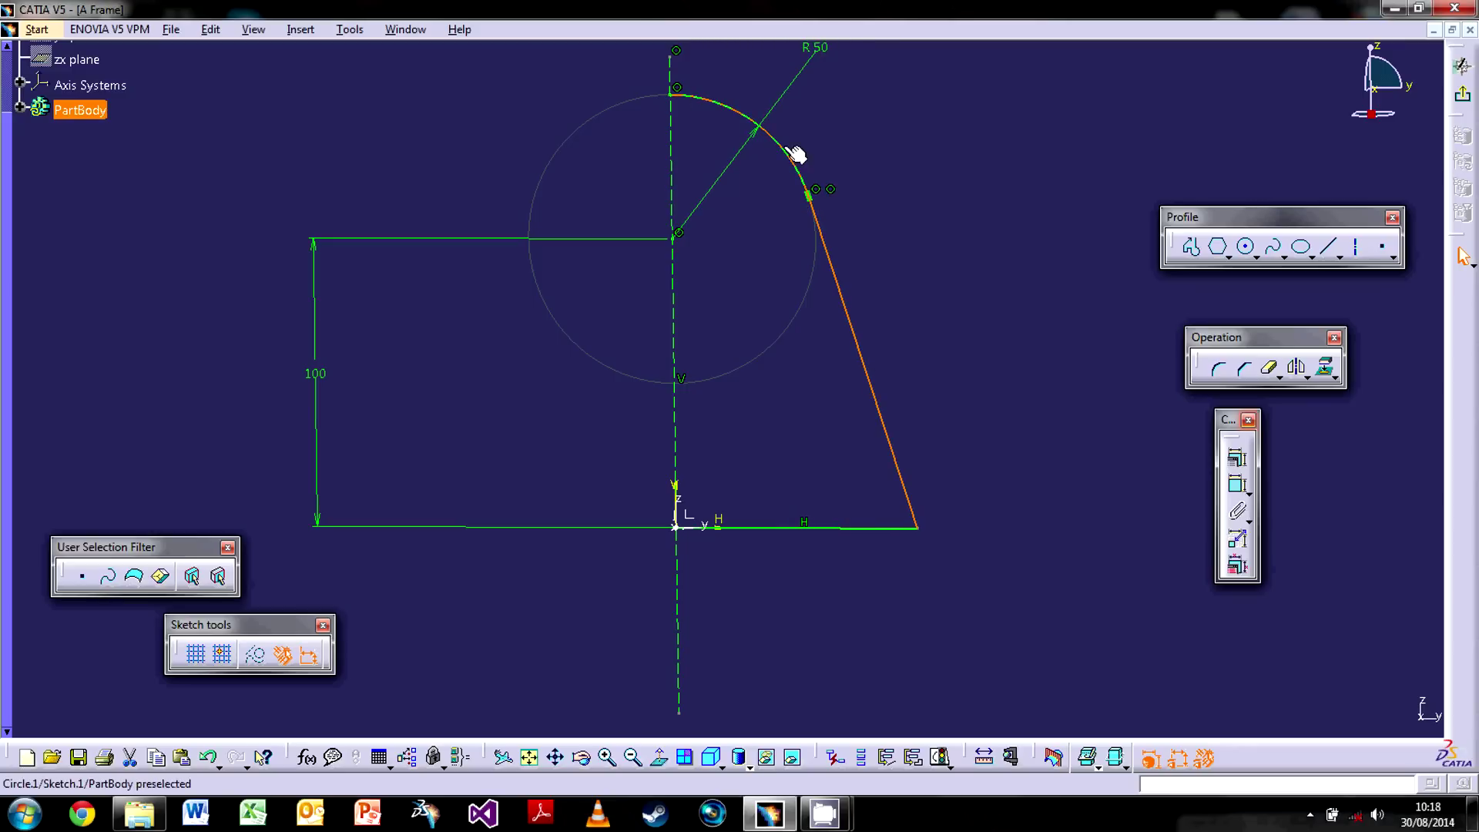
pyautogui.click(879, 401)
pyautogui.moveTo(780, 142)
pyautogui.mouseDown()
pyautogui.moveTo(763, 188)
pyautogui.moveTo(776, 158)
pyautogui.mouseUp()
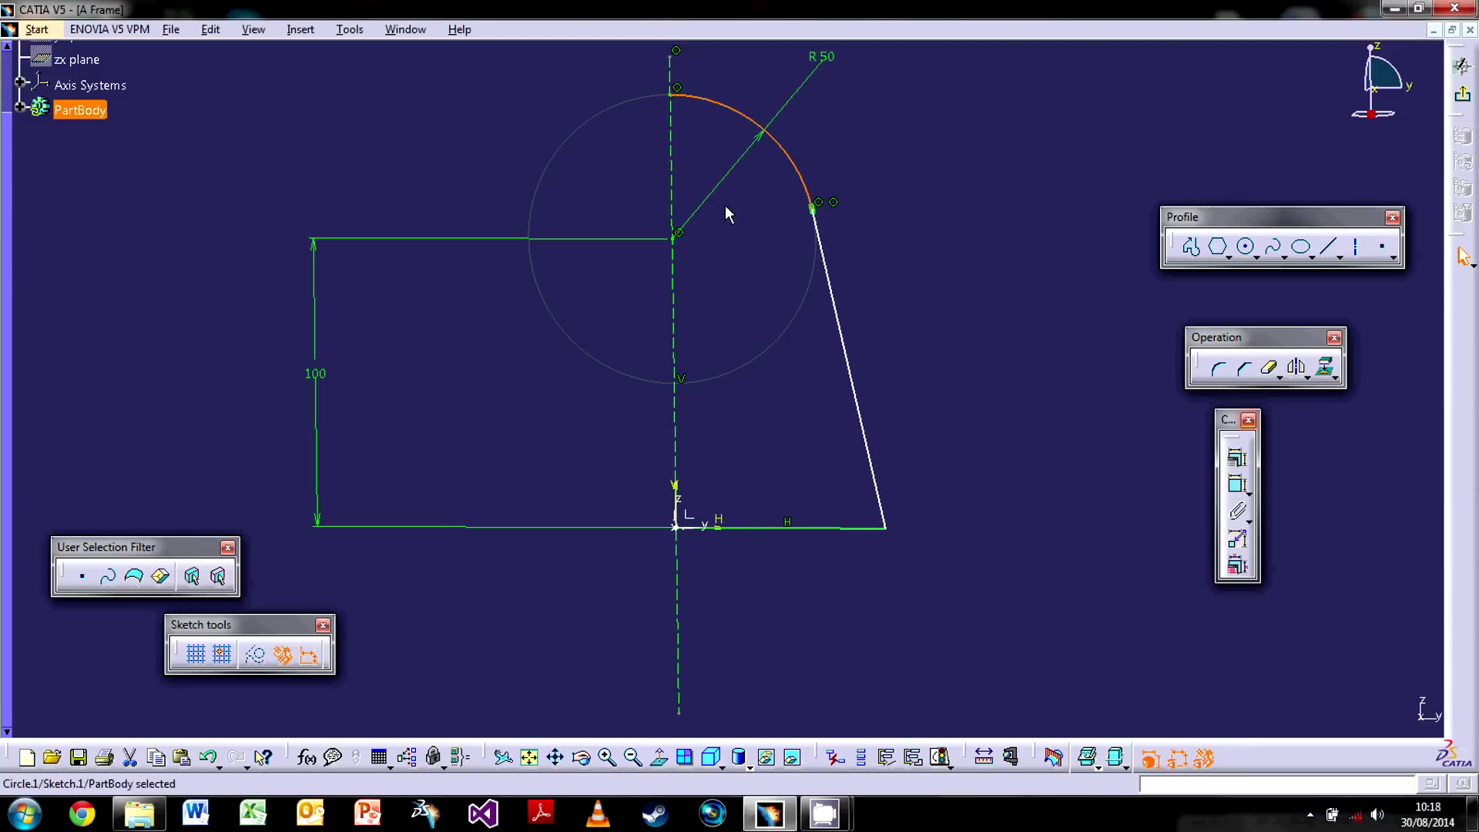
pyautogui.click(707, 253)
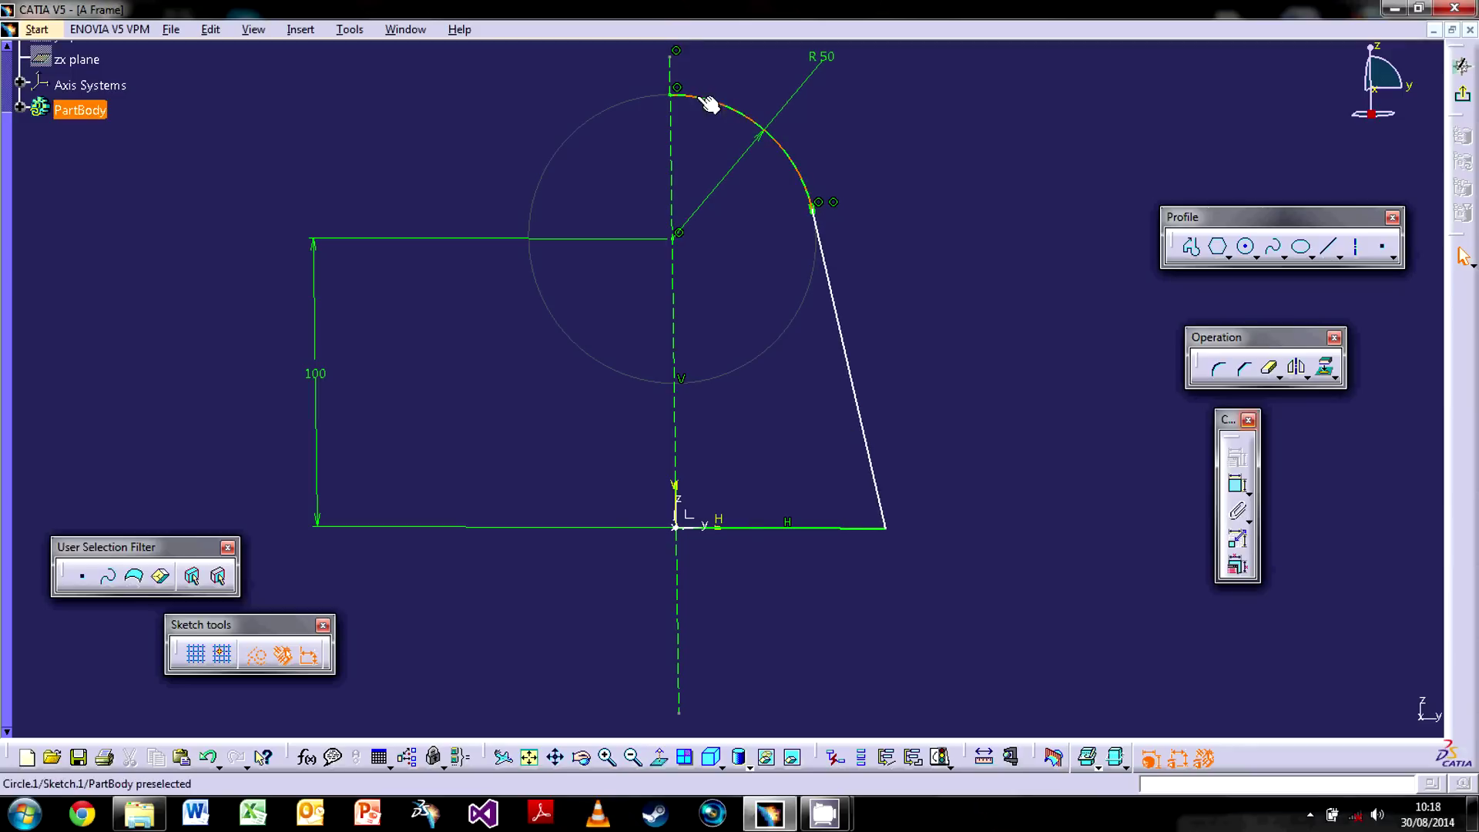
pyautogui.moveTo(886, 528); pyautogui.dragTo(1110, 525)
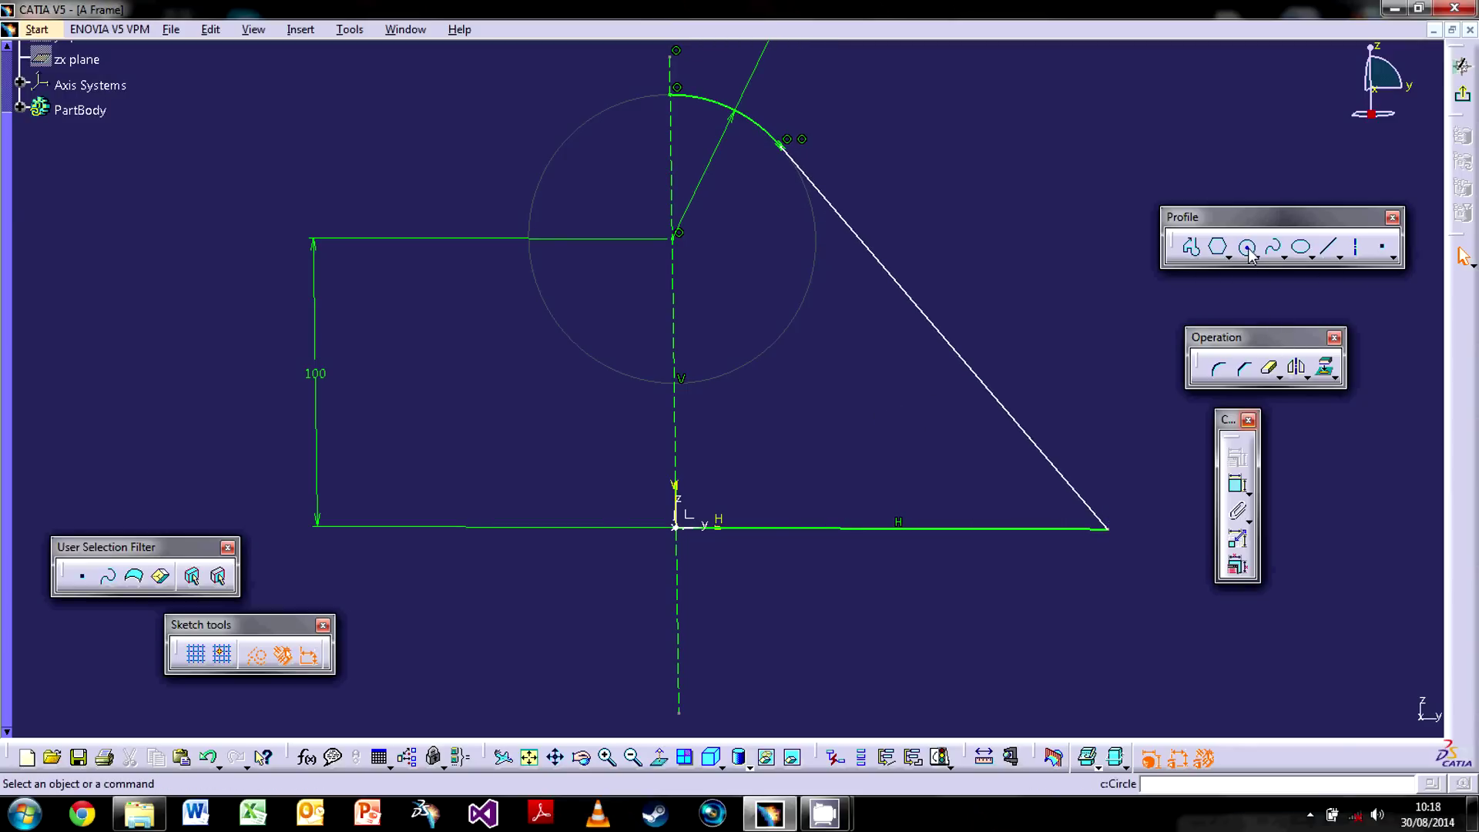
# Step: Constrain the horizontal distance from the sloping line's lower corner to the vertical construction line at 150 mm, placing the dimension below the base
pyautogui.click(1238, 485)
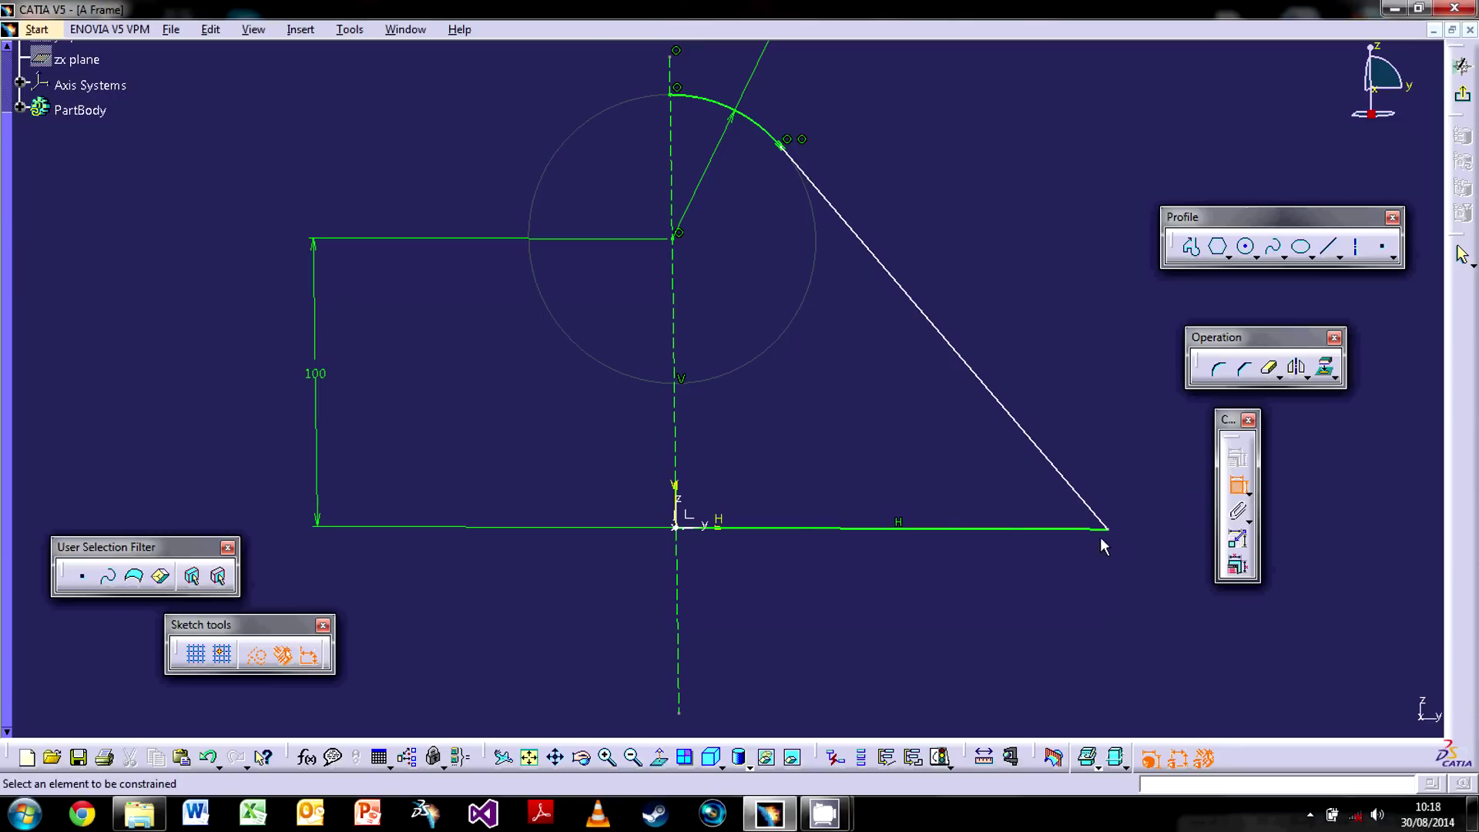
pyautogui.click(1110, 531)
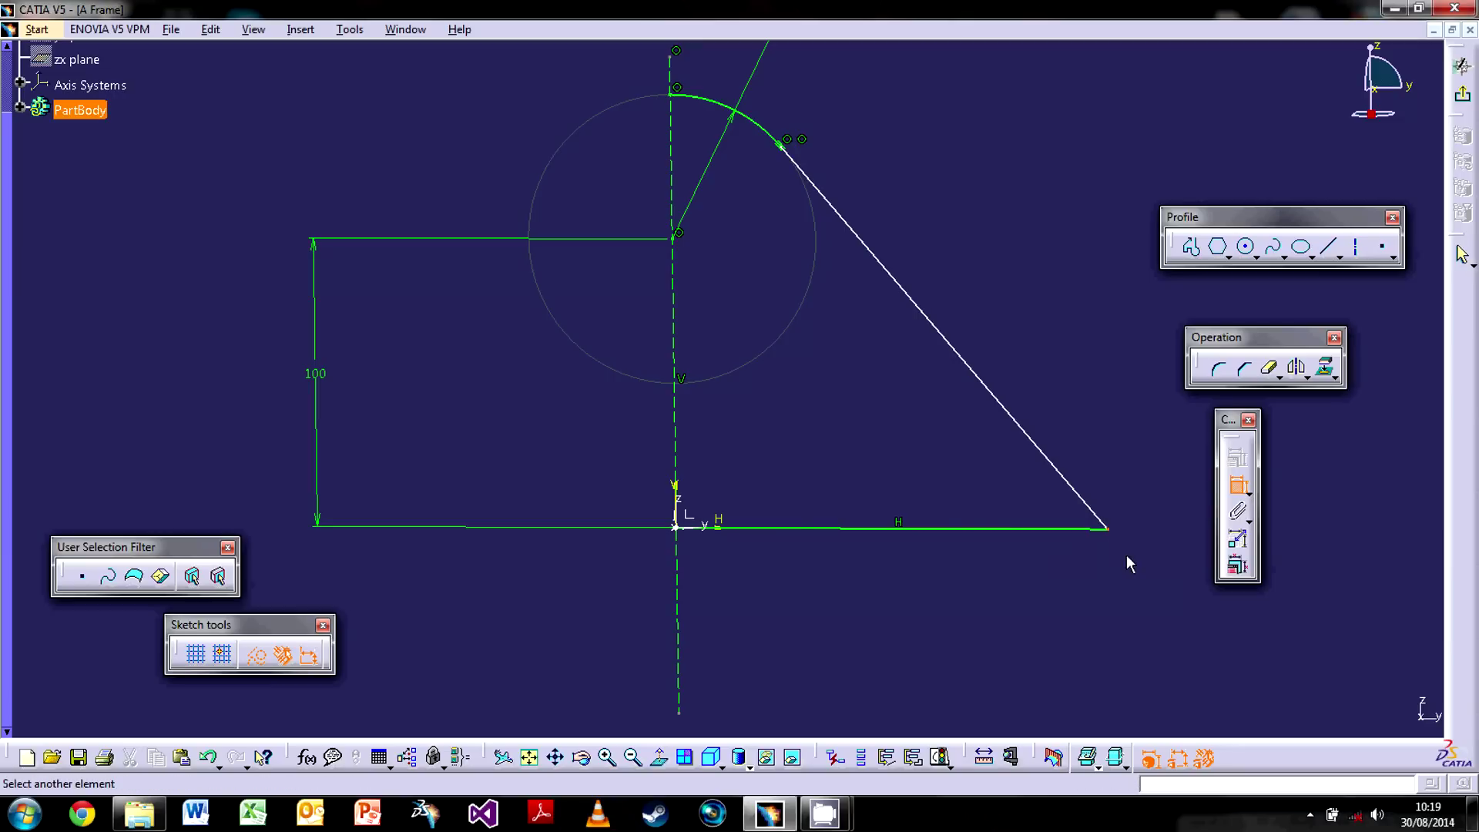
pyautogui.click(676, 488)
pyautogui.moveTo(728, 575); pyautogui.dragTo(732, 361, button='middle')
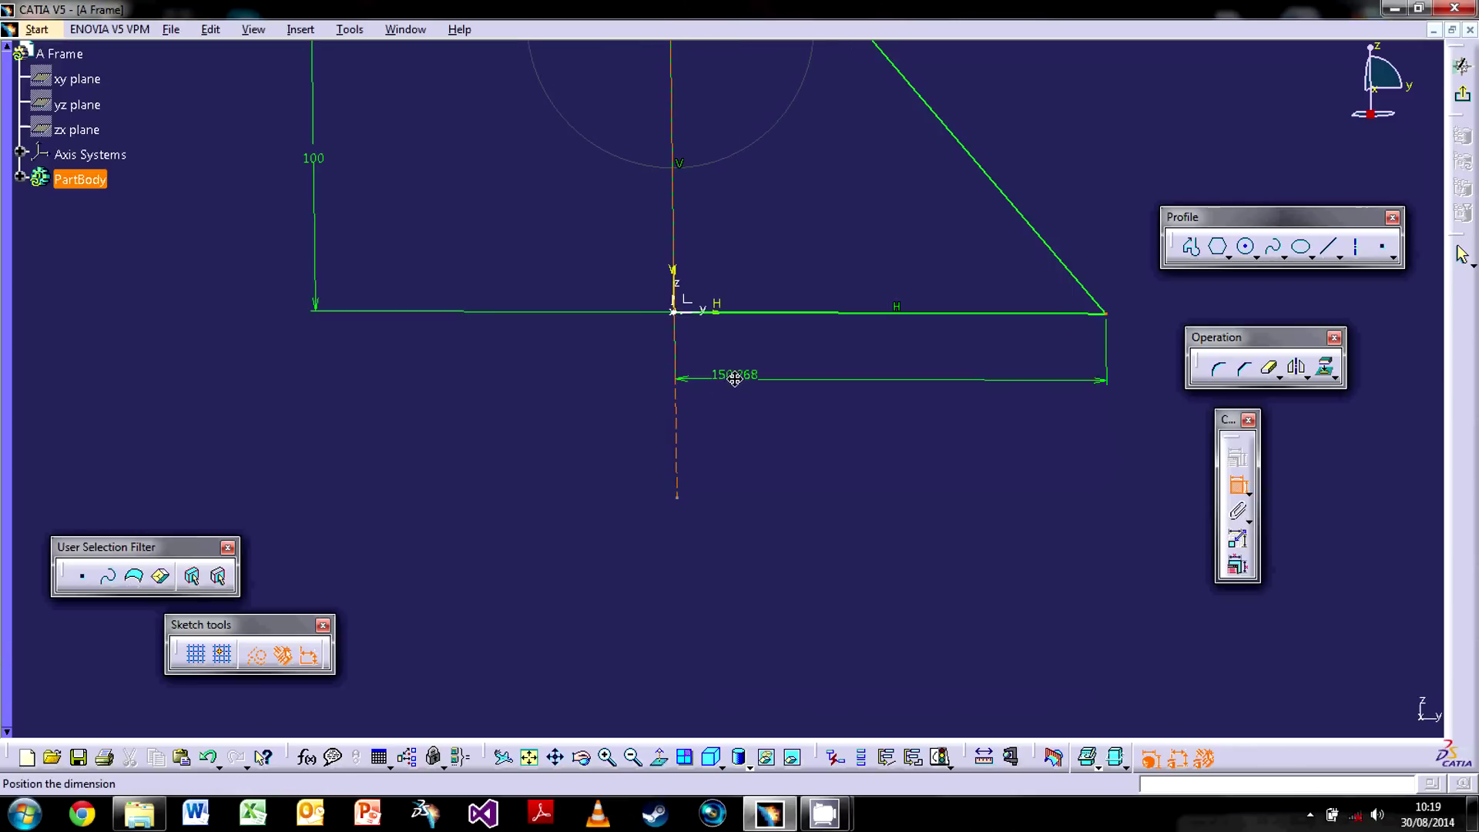
pyautogui.click(768, 476)
pyautogui.doubleClick(770, 481)
pyautogui.write('150')
pyautogui.press('Return')
pyautogui.click(781, 497)
pyautogui.moveTo(780, 193); pyautogui.dragTo(759, 518, button='middle')
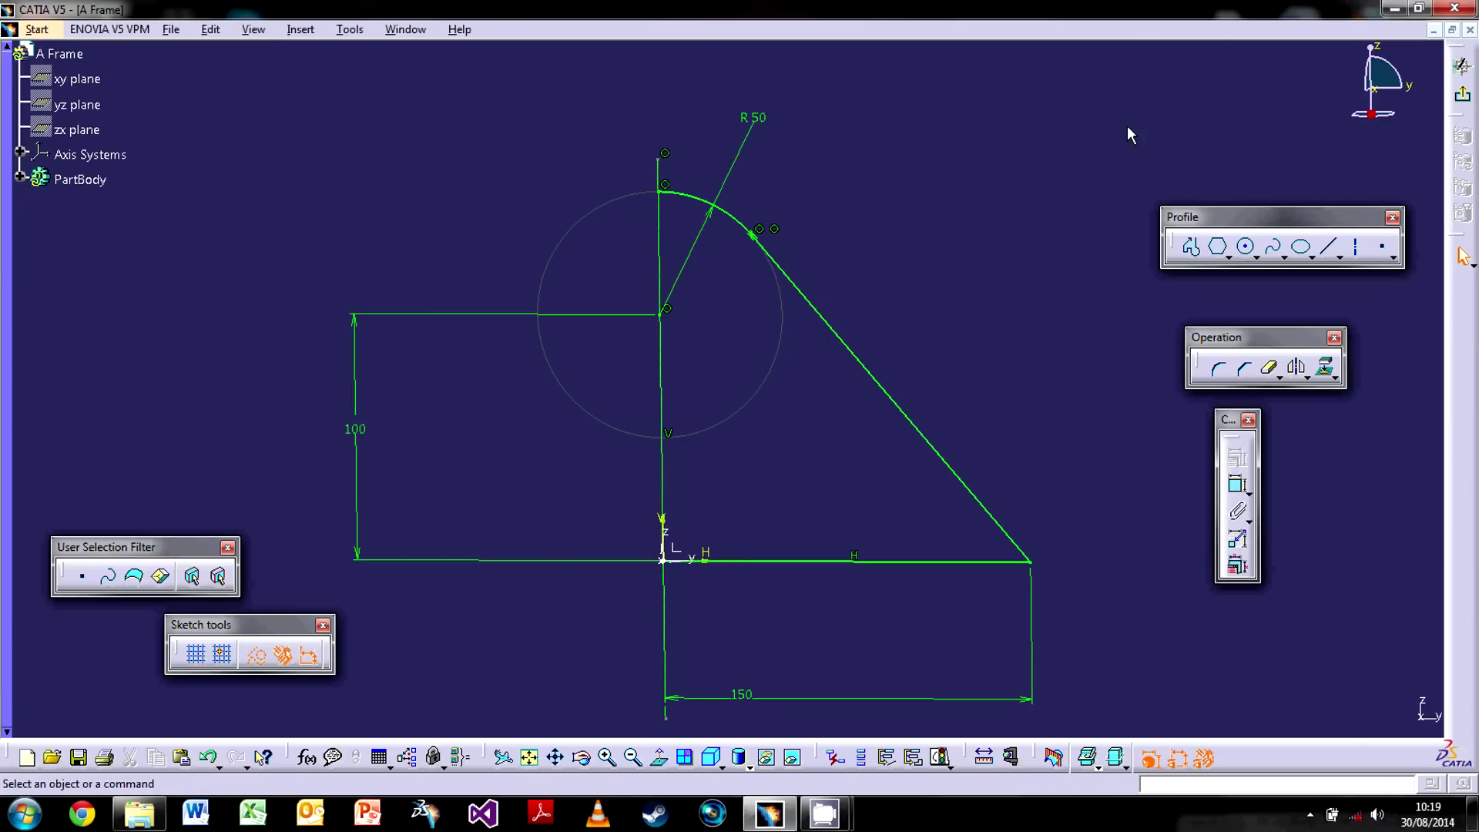
# Step: Exit the sketch to inspect the half outline in 3D, expand PartBody, and reopen the sketch for editing
pyautogui.click(1465, 99)
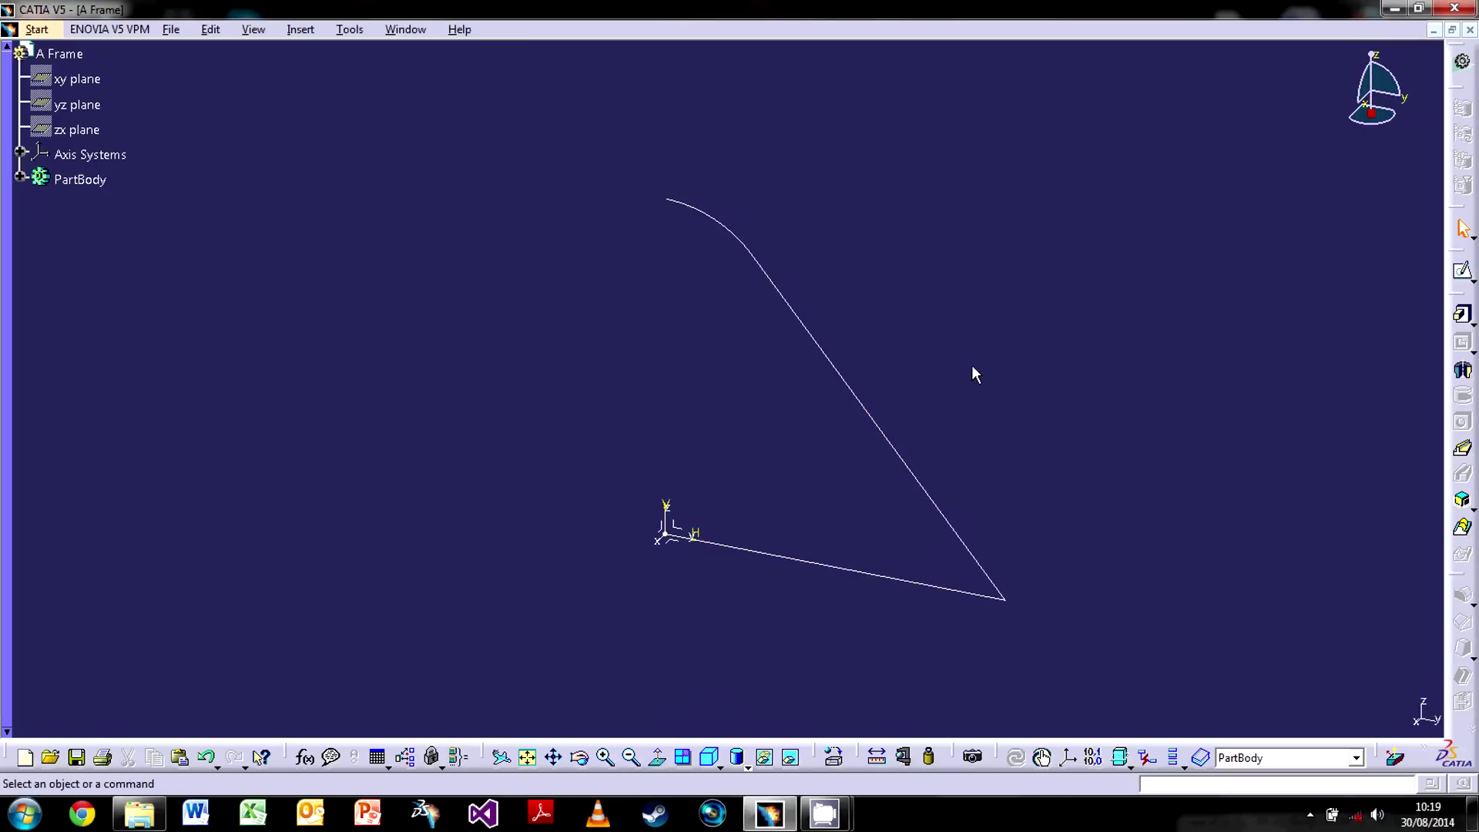
pyautogui.moveTo(720, 373); pyautogui.dragTo(758, 337, button='middle')
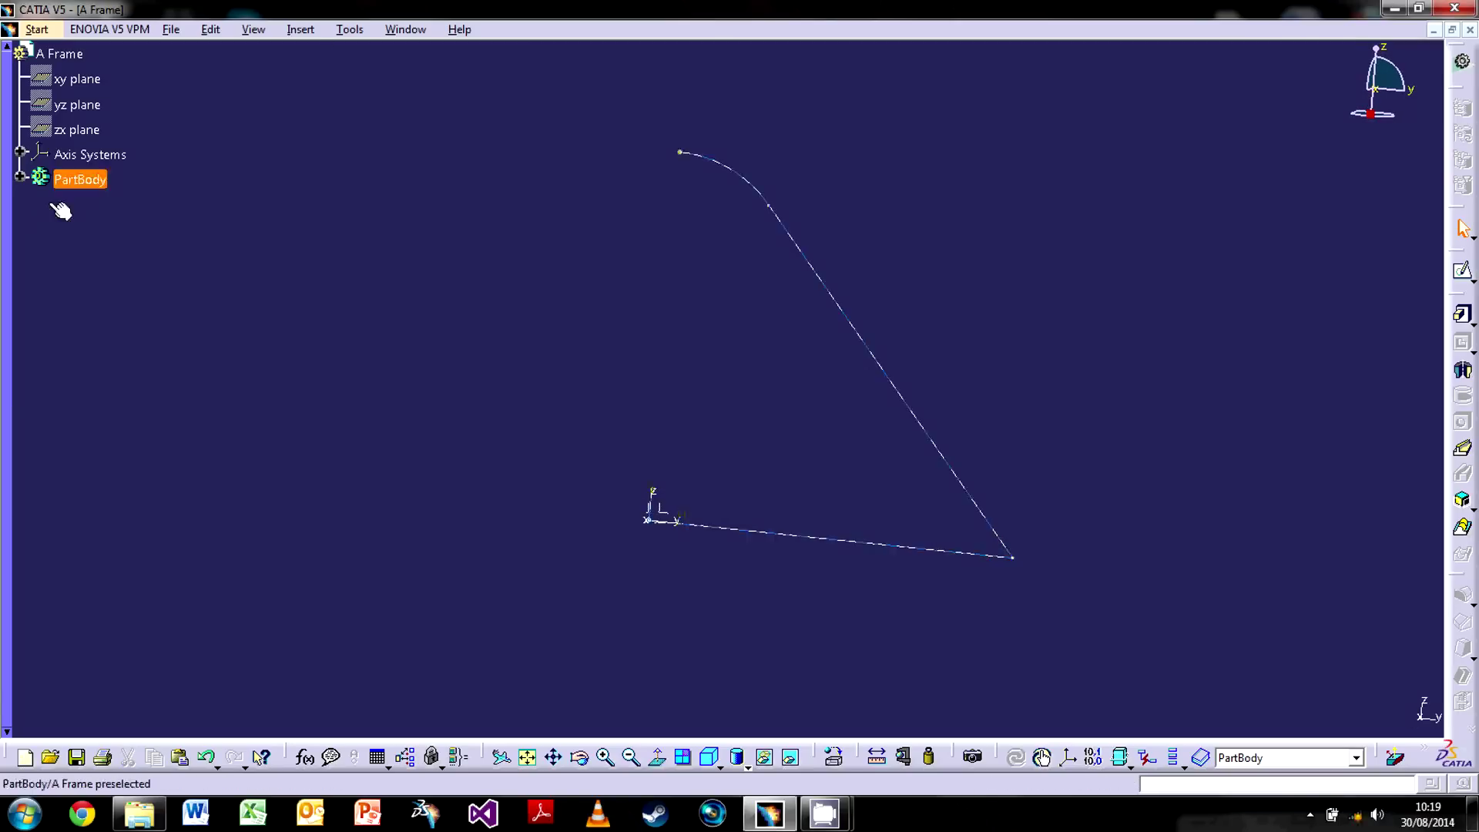
pyautogui.click(21, 178)
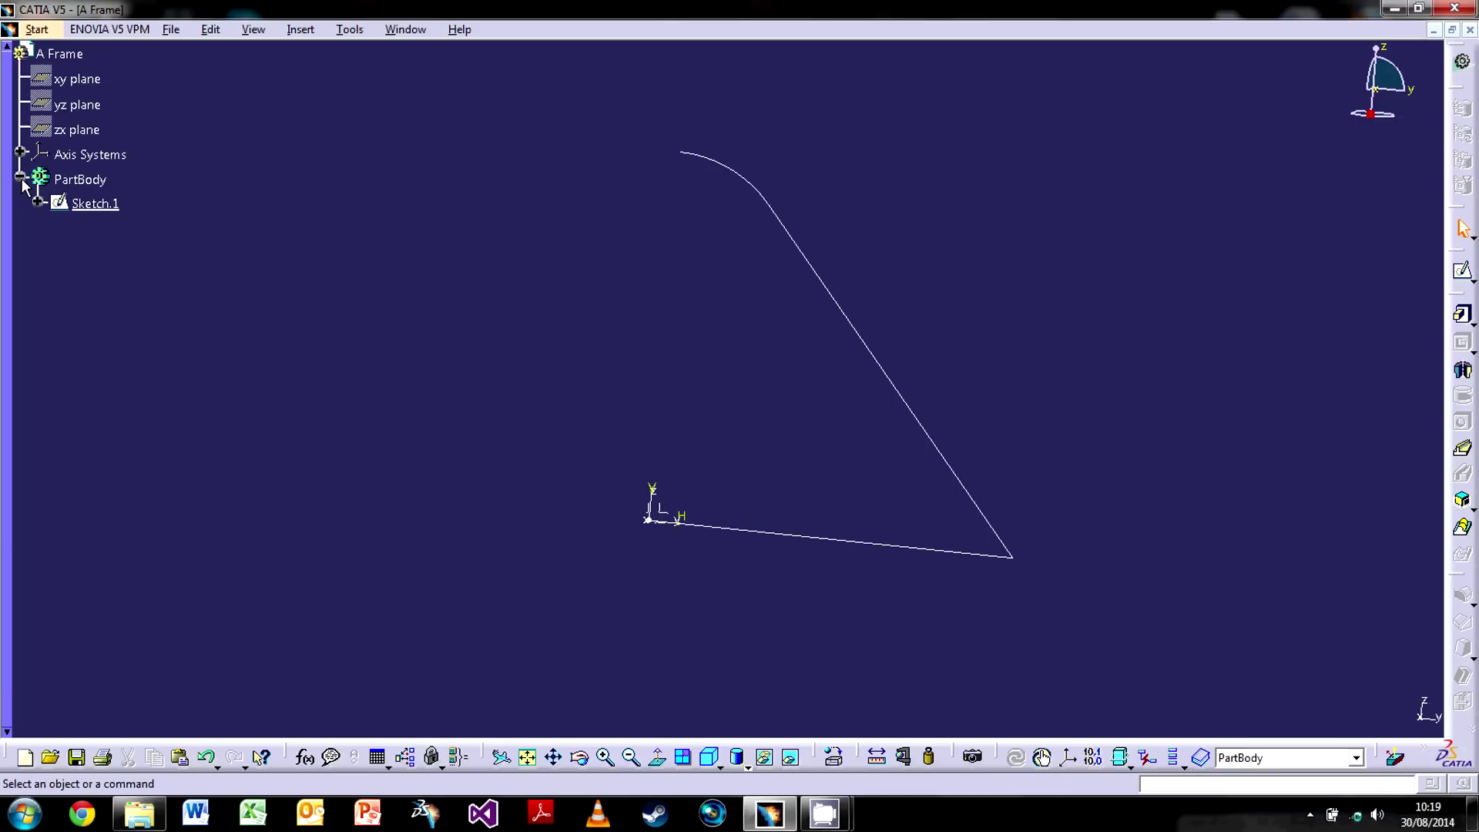
pyautogui.doubleClick(832, 292)
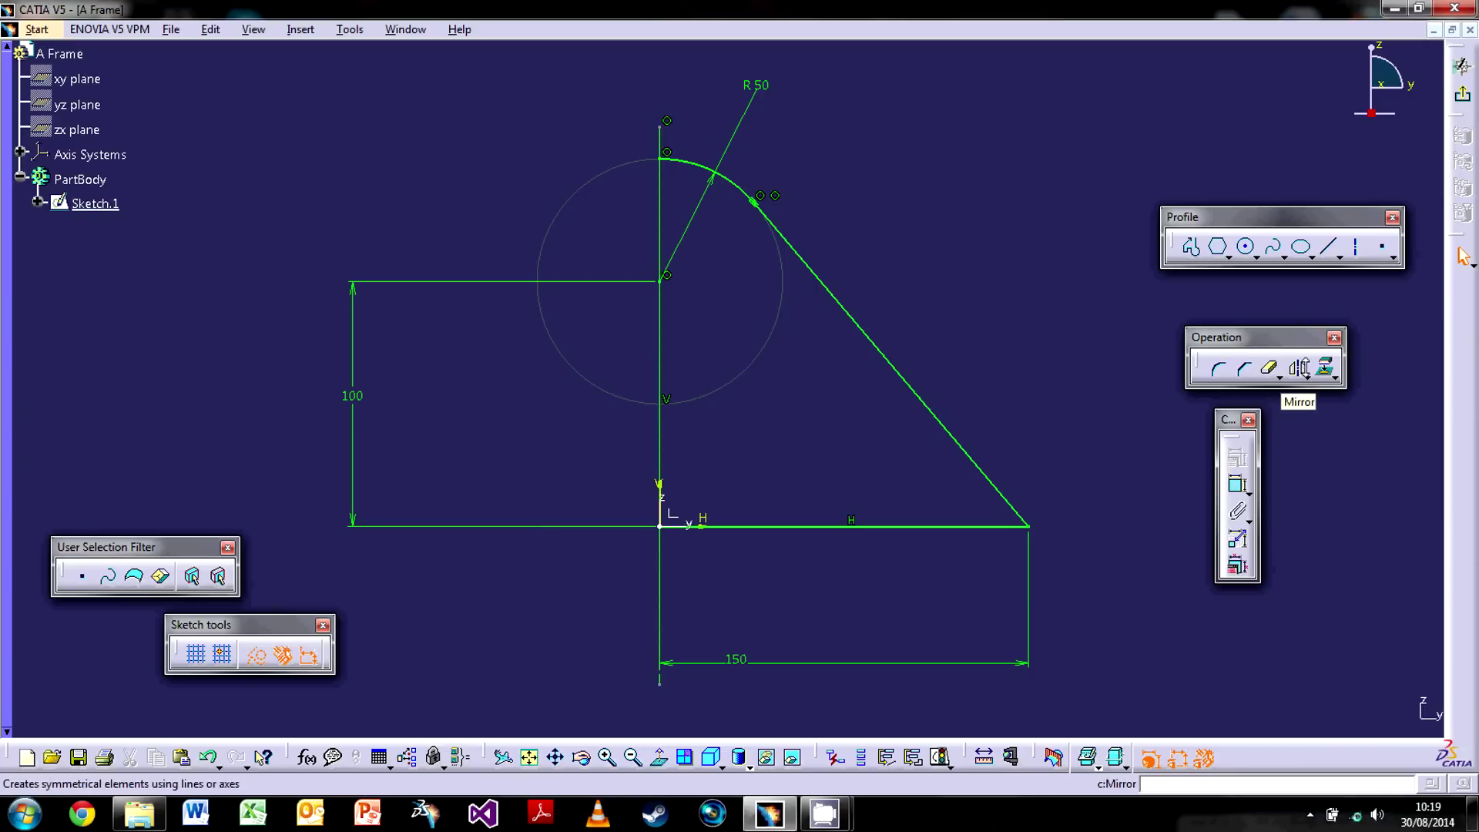
# Step: Try the Offset operation on the upper arc, placing a copy about 15 mm inward, and undo it
pyautogui.click(1307, 379)
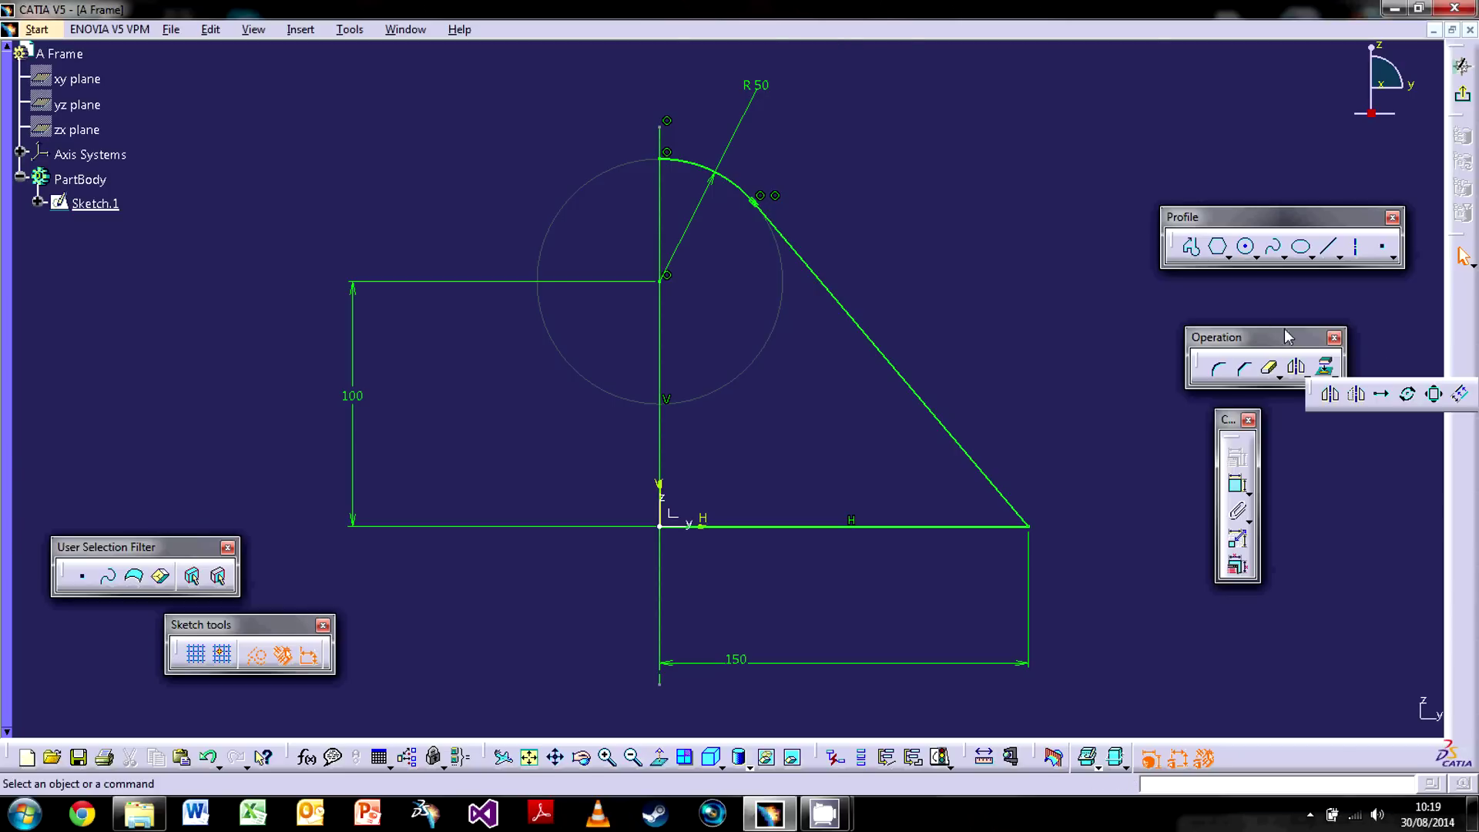
pyautogui.click(1462, 397)
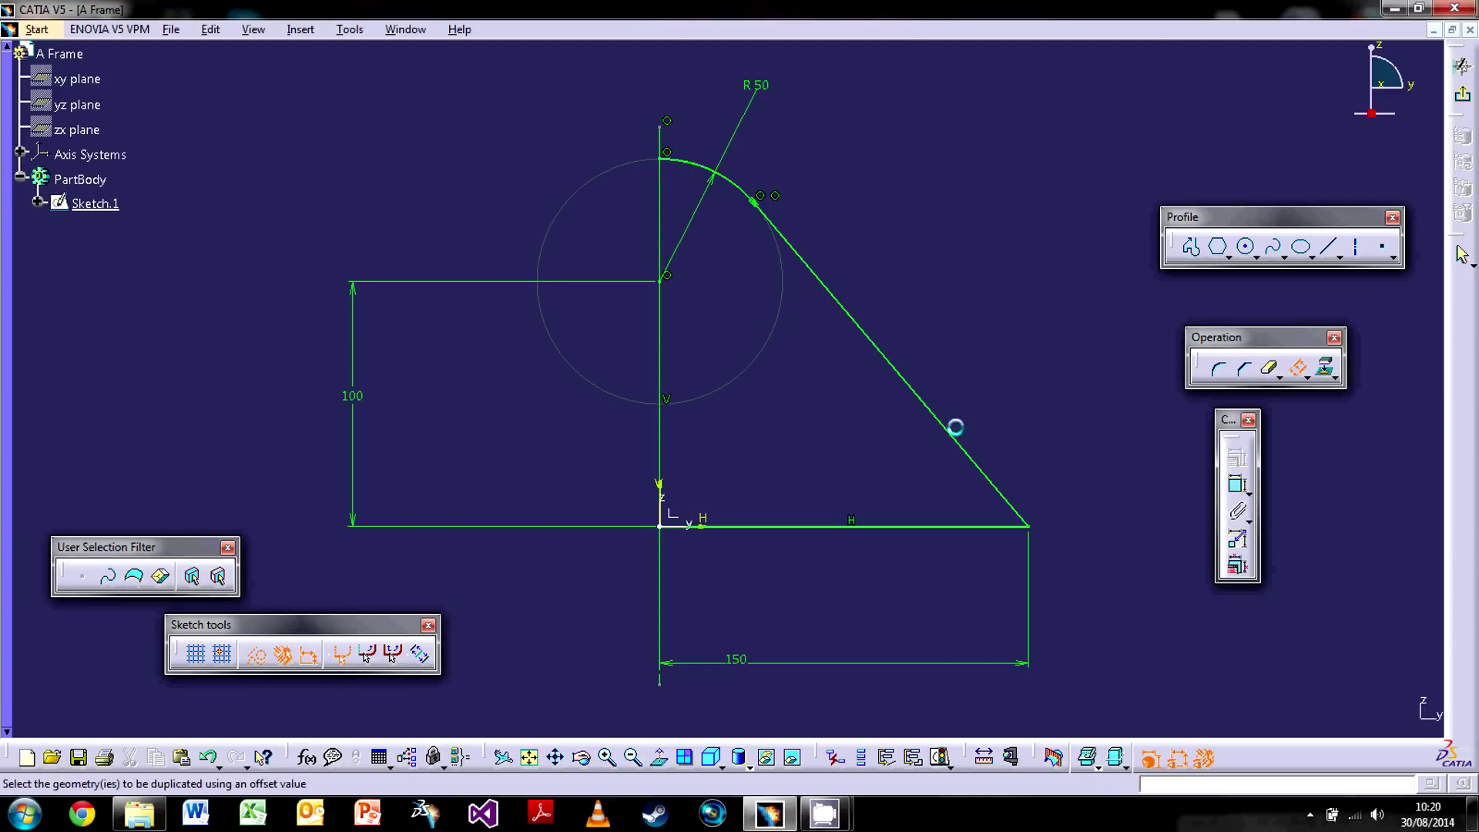
pyautogui.click(705, 170)
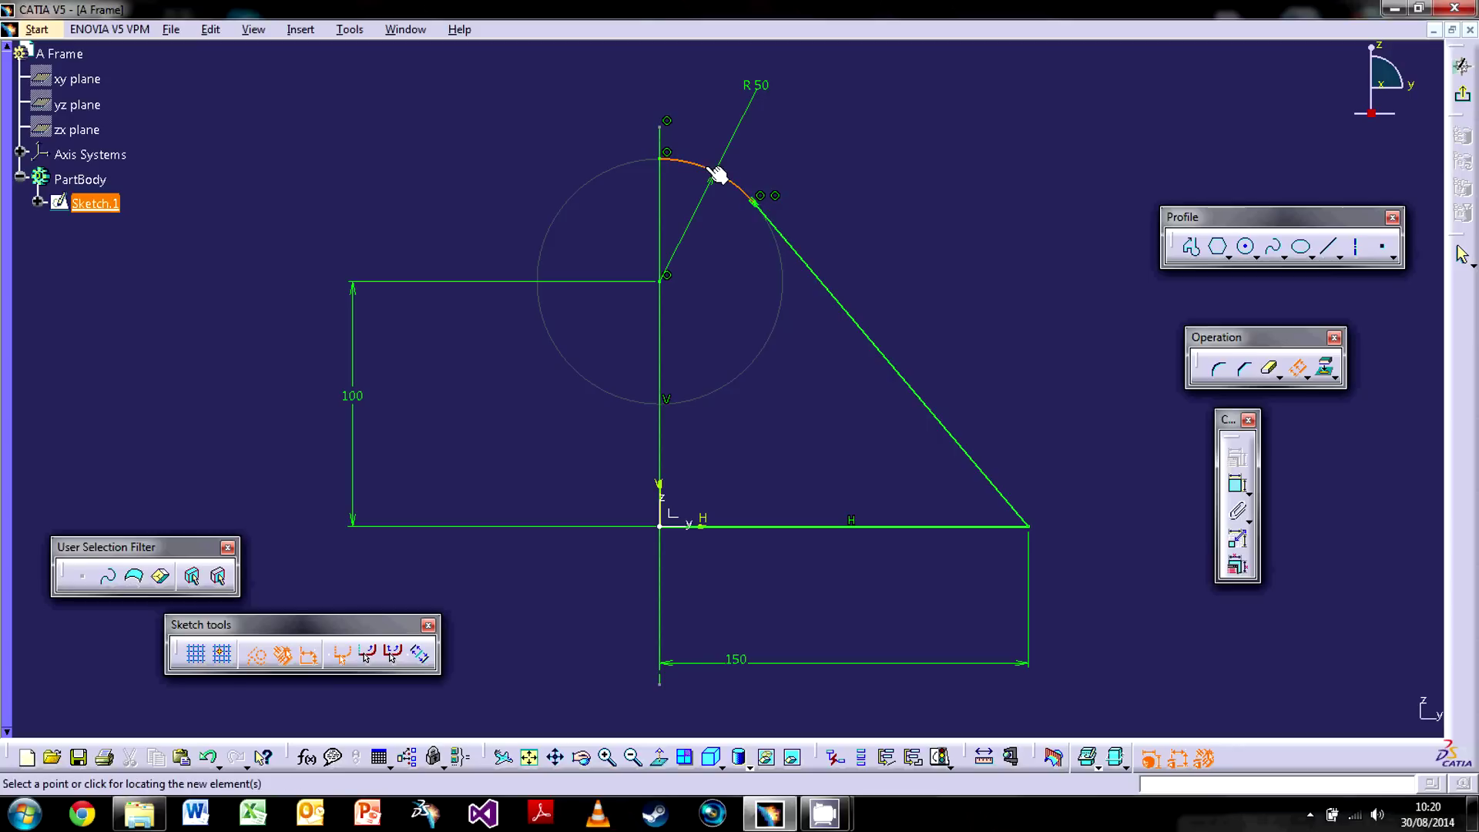
pyautogui.click(722, 228)
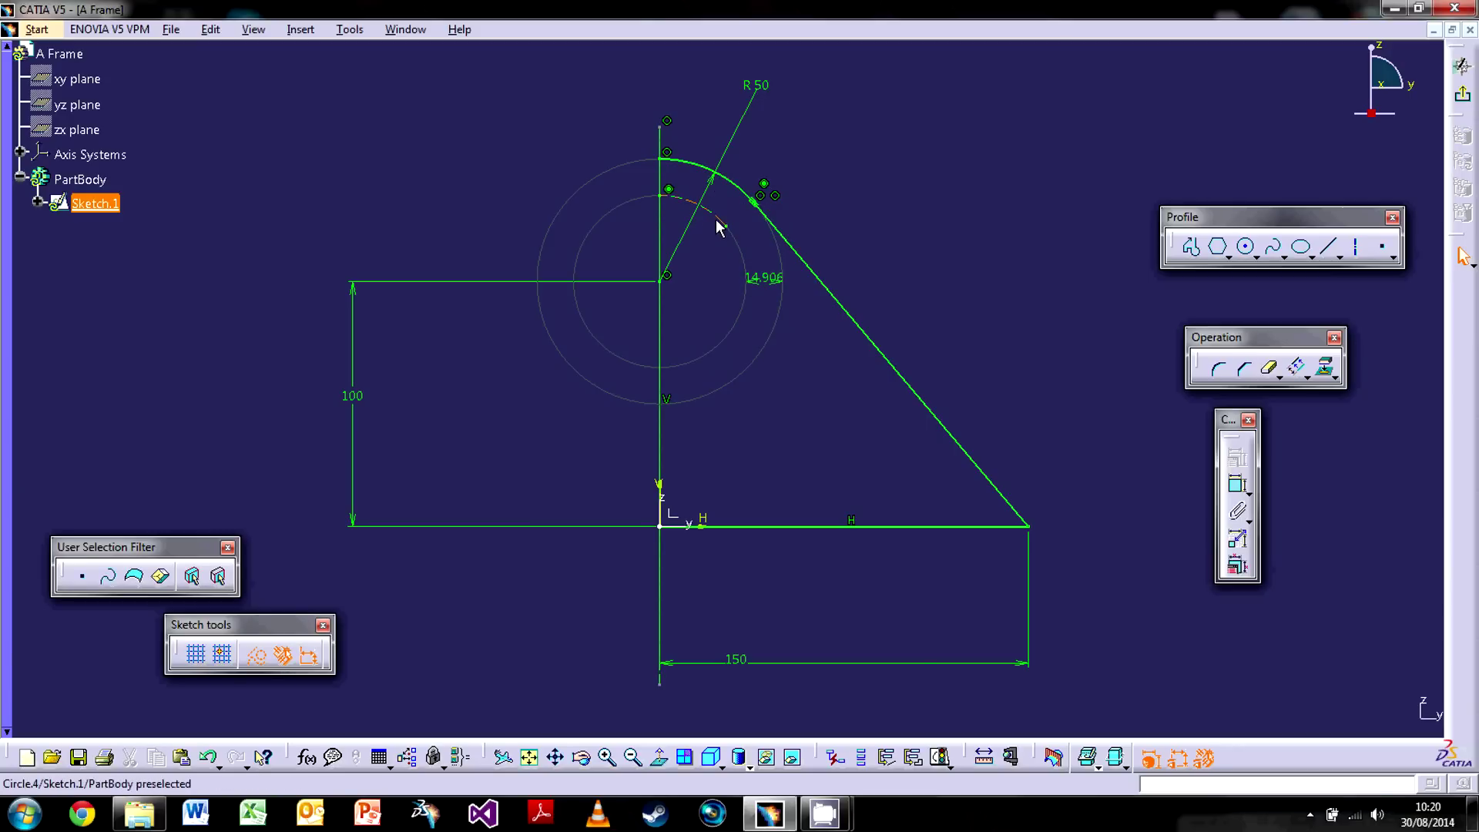
pyautogui.hotkey('ctrl', 'z')
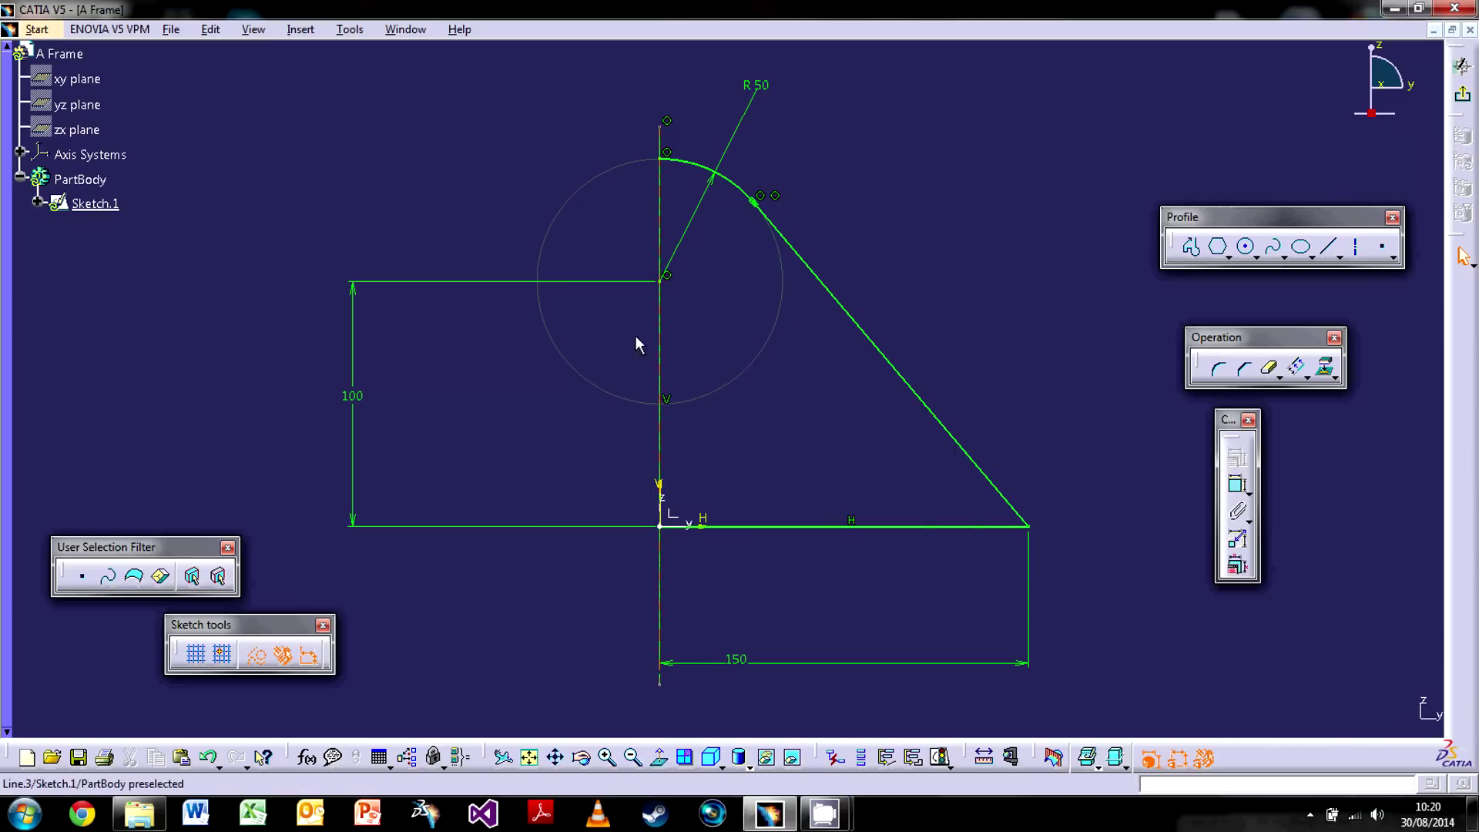
# Step: Mirror the upper arc, the sloping line and the base line about the vertical construction line
pyautogui.click(716, 171)
pyautogui.keyDown('ctrl'); pyautogui.click(816, 272); pyautogui.keyUp('ctrl')
pyautogui.keyDown('ctrl'); pyautogui.click(990, 528); pyautogui.keyUp('ctrl')
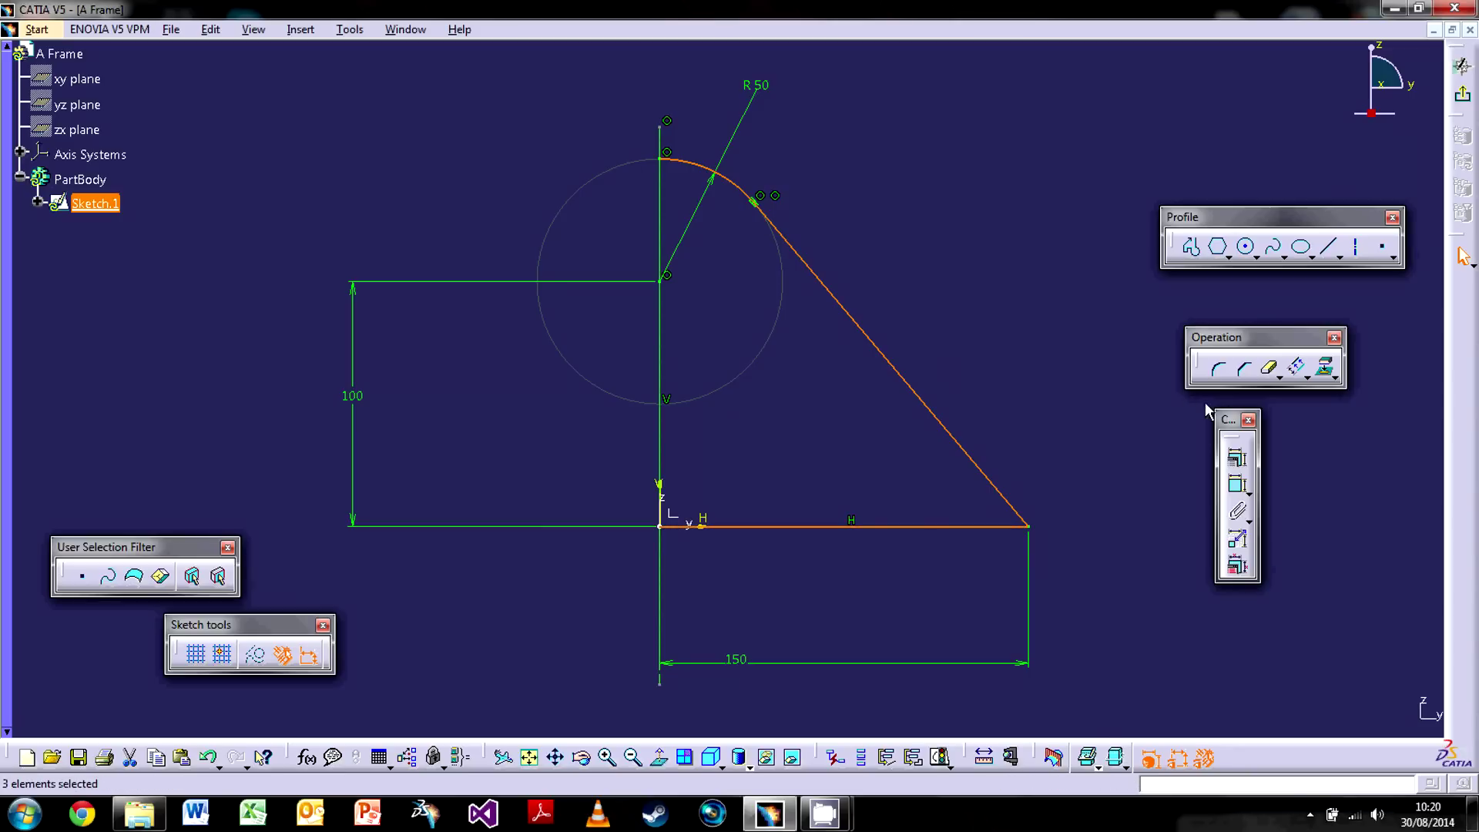
pyautogui.click(1307, 379)
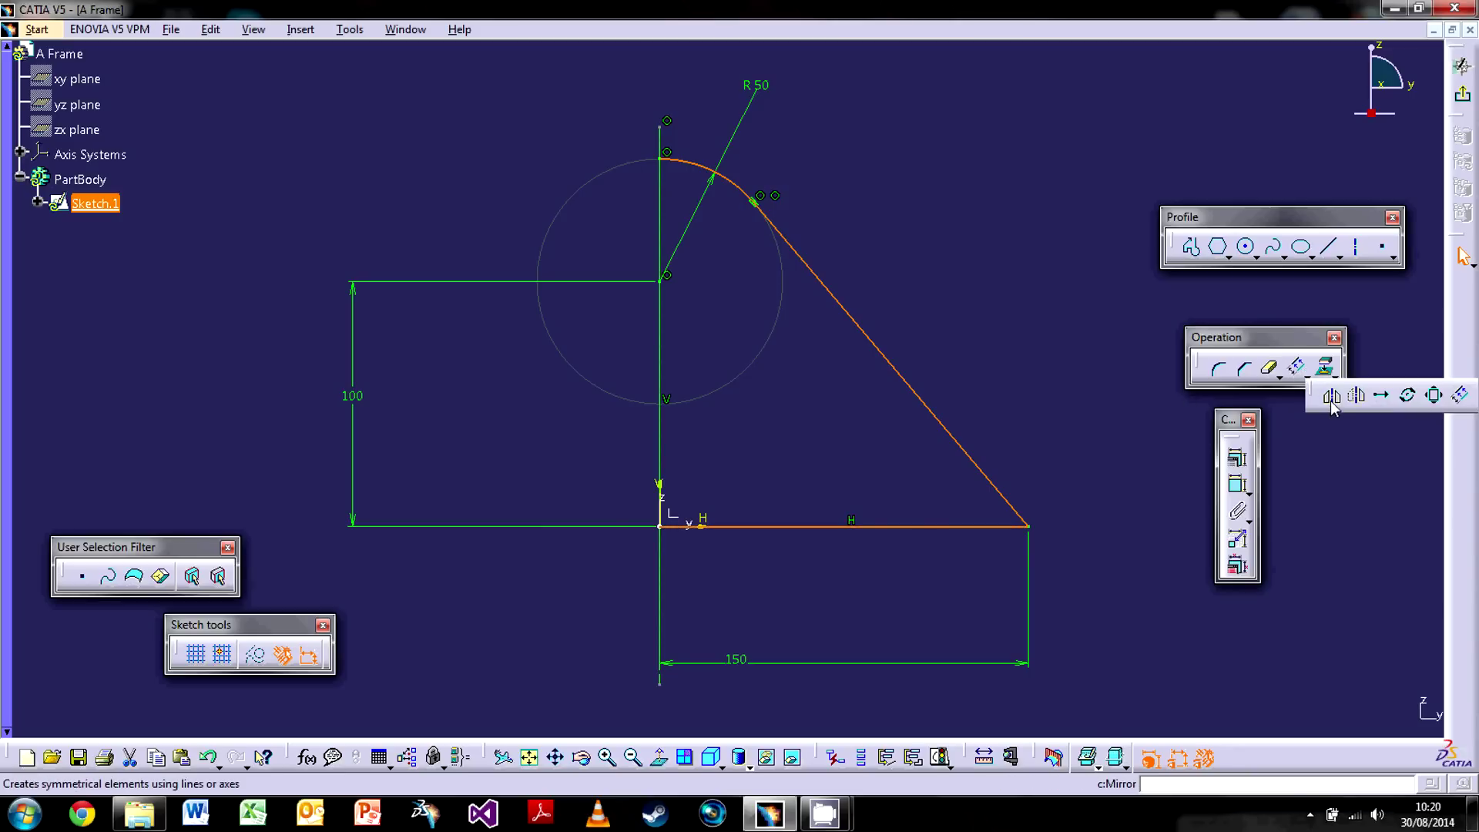
pyautogui.click(1332, 399)
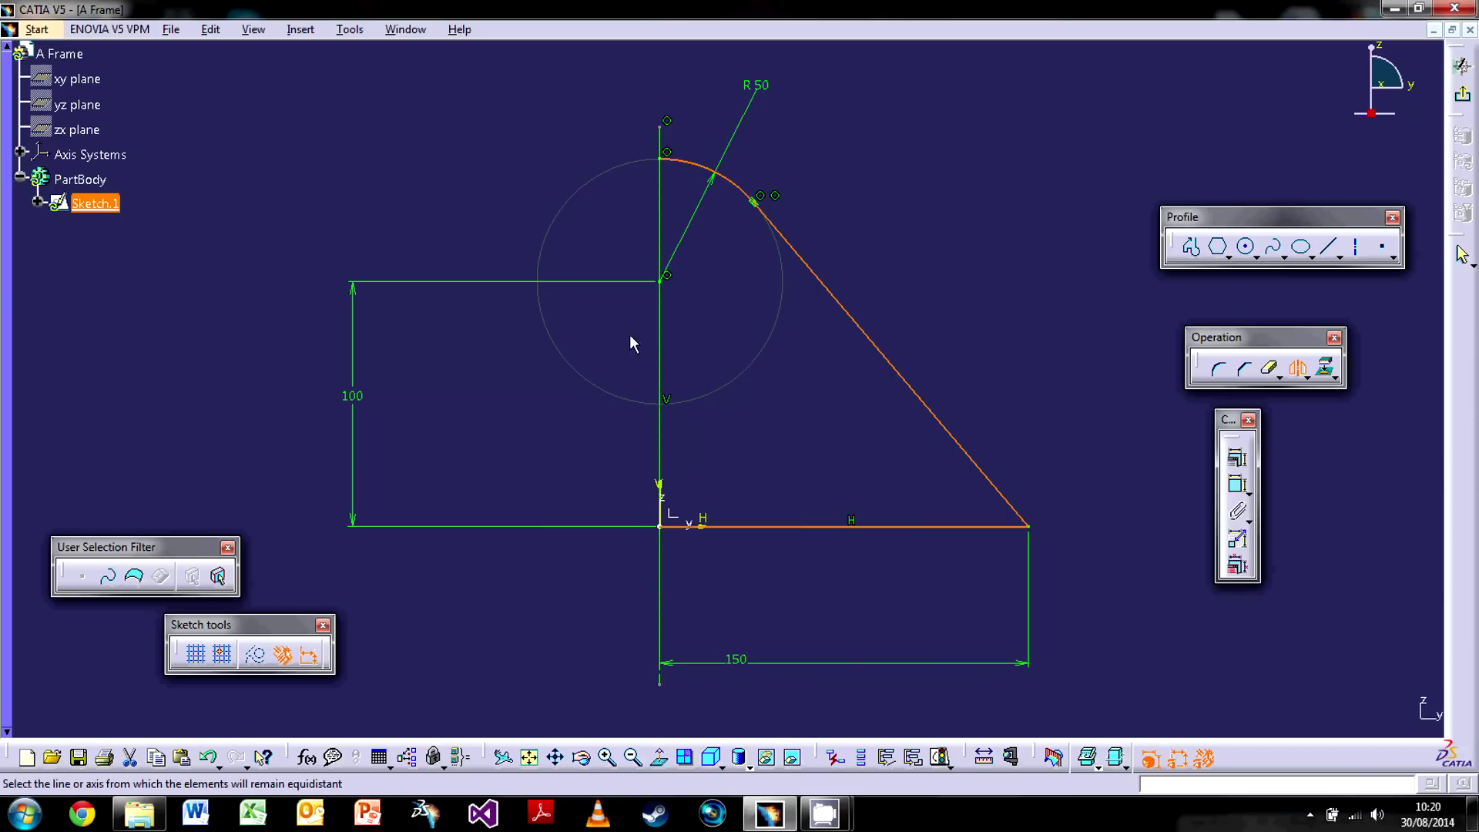
pyautogui.click(660, 315)
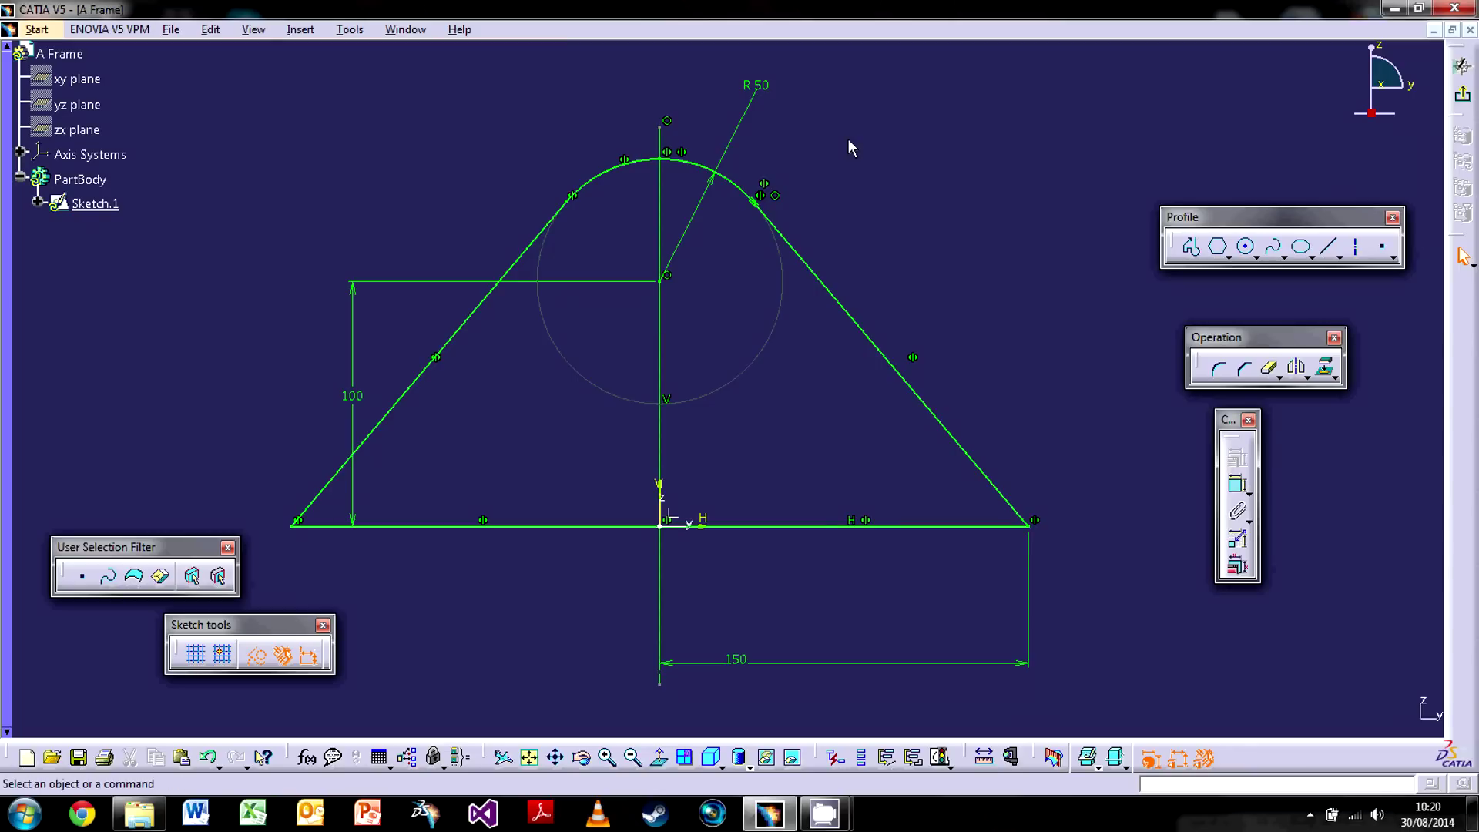
# Step: Try 125 mm and 75 mm as values for the arc centre's height above the base
pyautogui.moveTo(867, 442)
pyautogui.mouseDown(button='middle')
pyautogui.moveTo(802, 390)
pyautogui.moveTo(683, 430)
pyautogui.moveTo(831, 410)
pyautogui.mouseUp(button='middle')
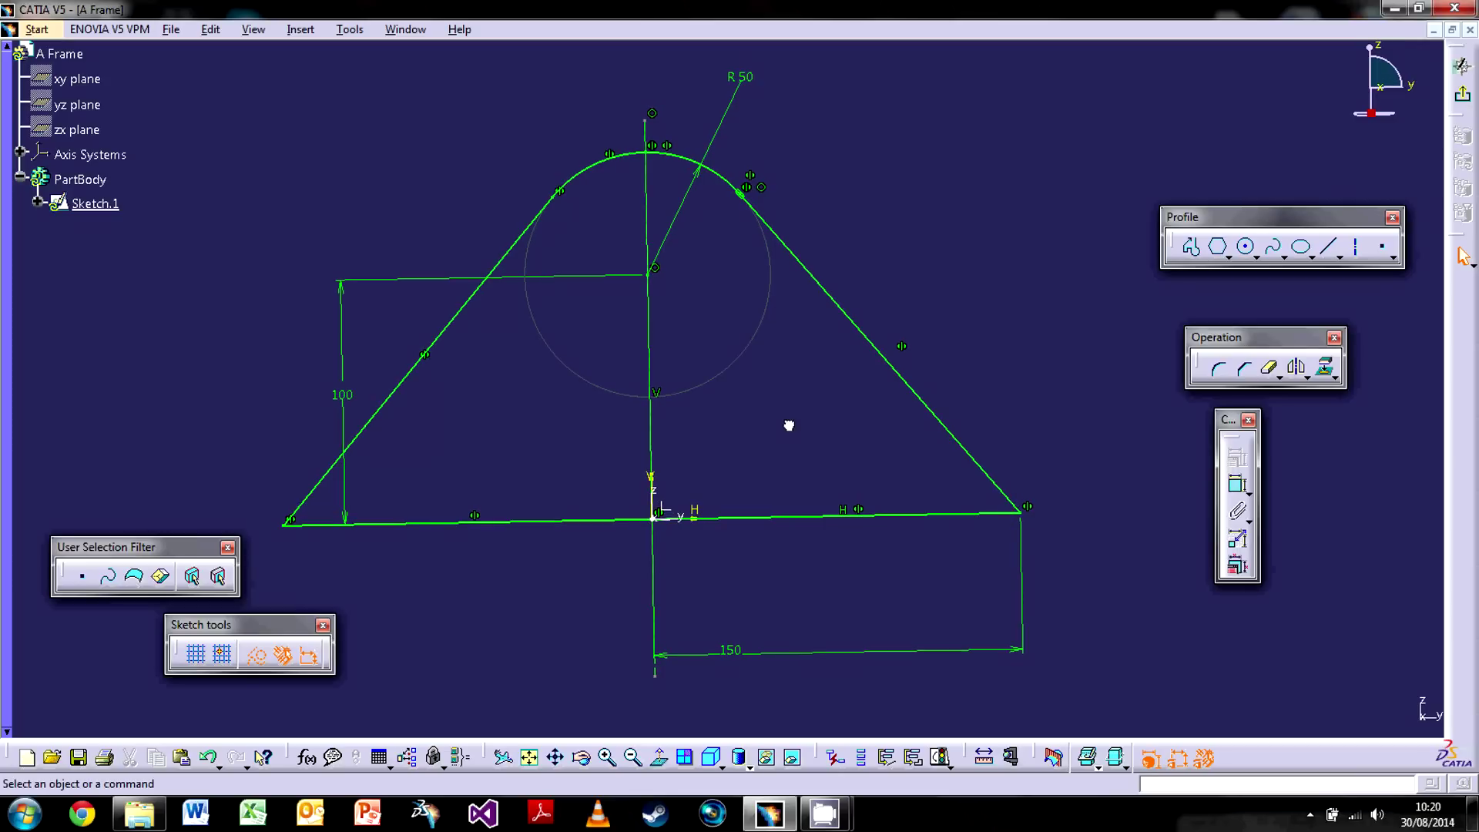
pyautogui.doubleClick(344, 397)
pyautogui.write('125')
pyautogui.press('Return')
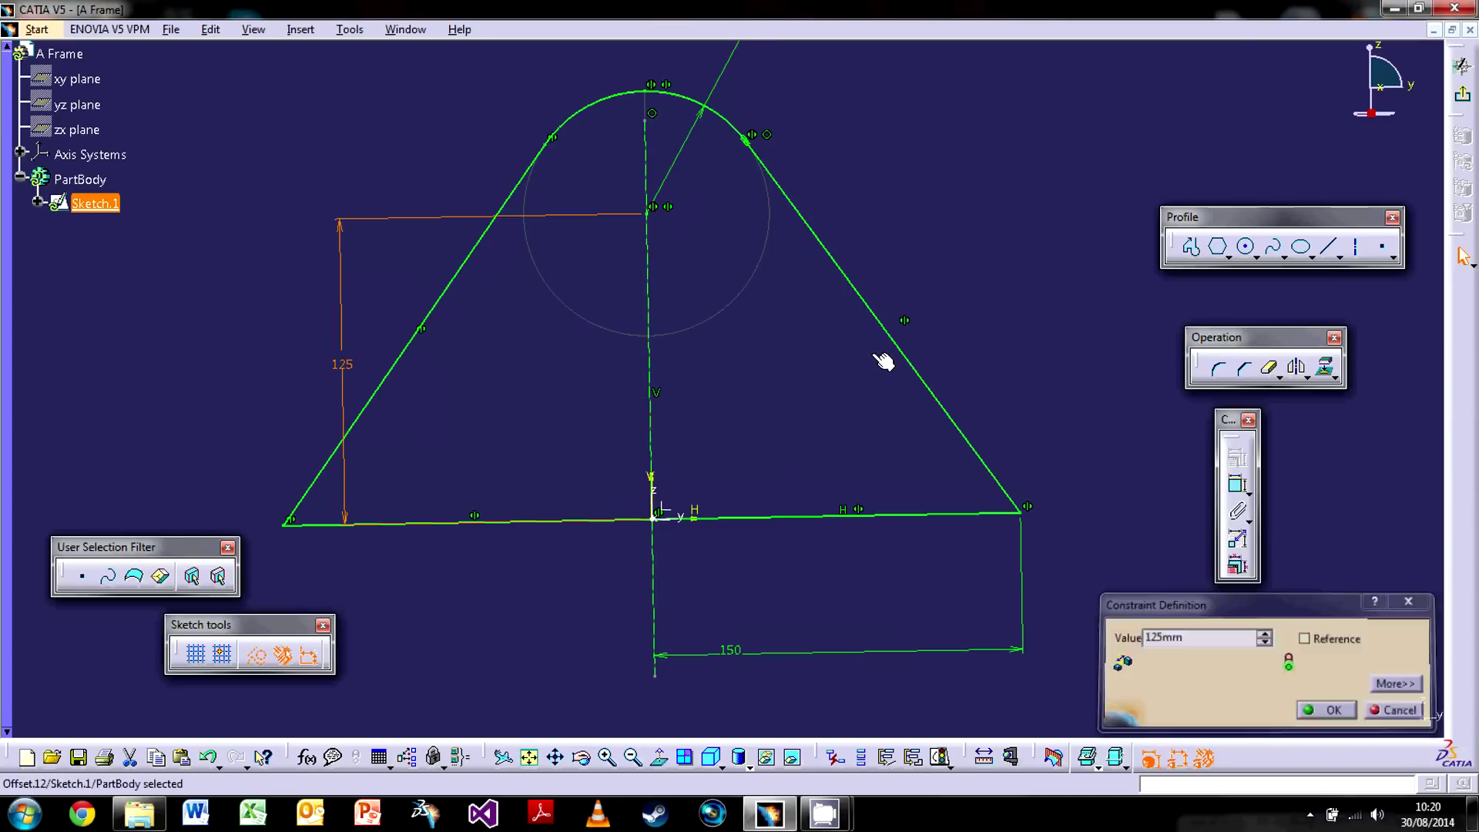
pyautogui.doubleClick(345, 367)
pyautogui.write('75')
pyautogui.press('Return')
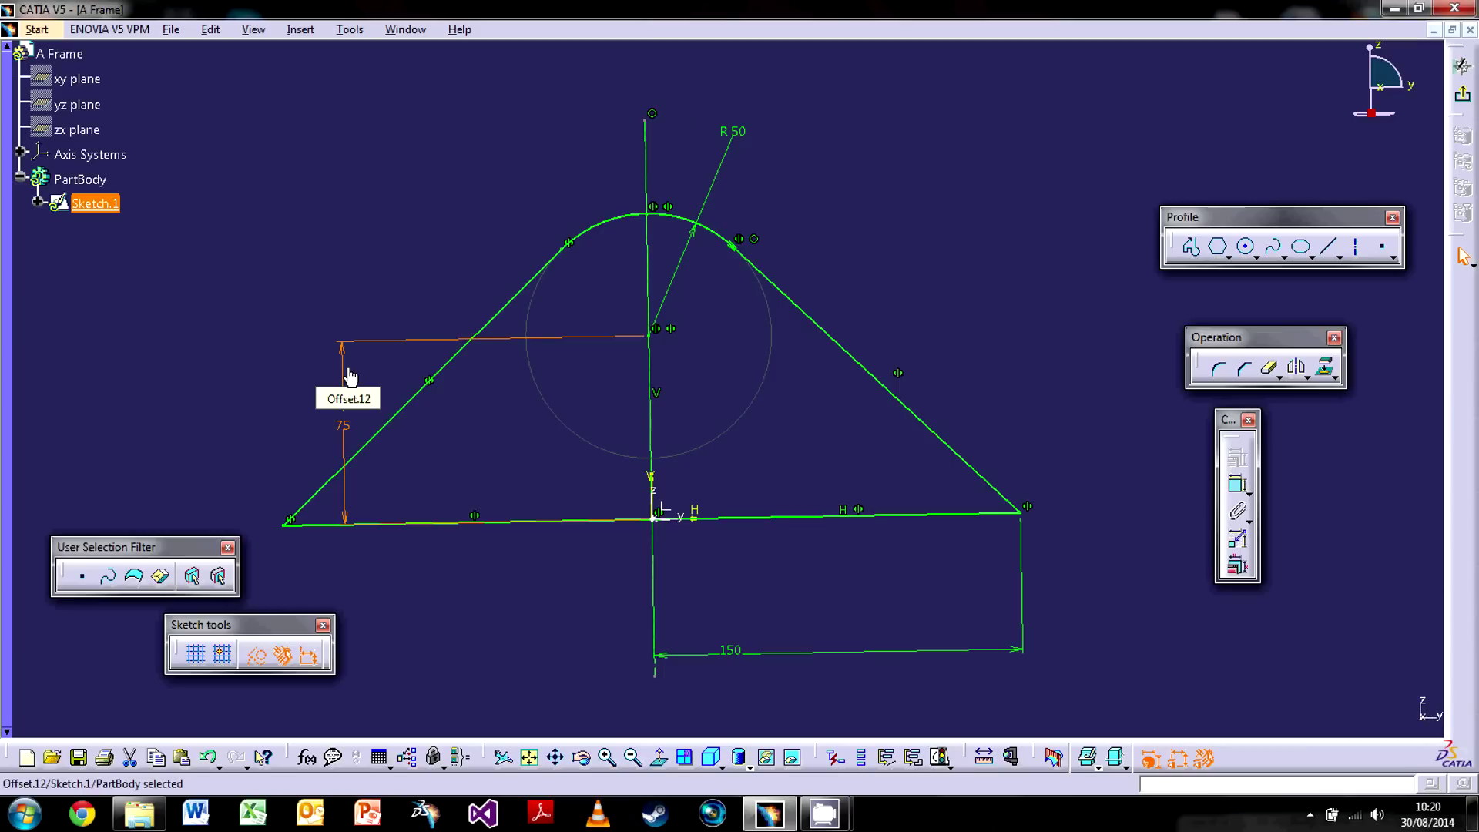
# Step: Set the arc centre's height above the base to 150 mm
pyautogui.click(340, 422)
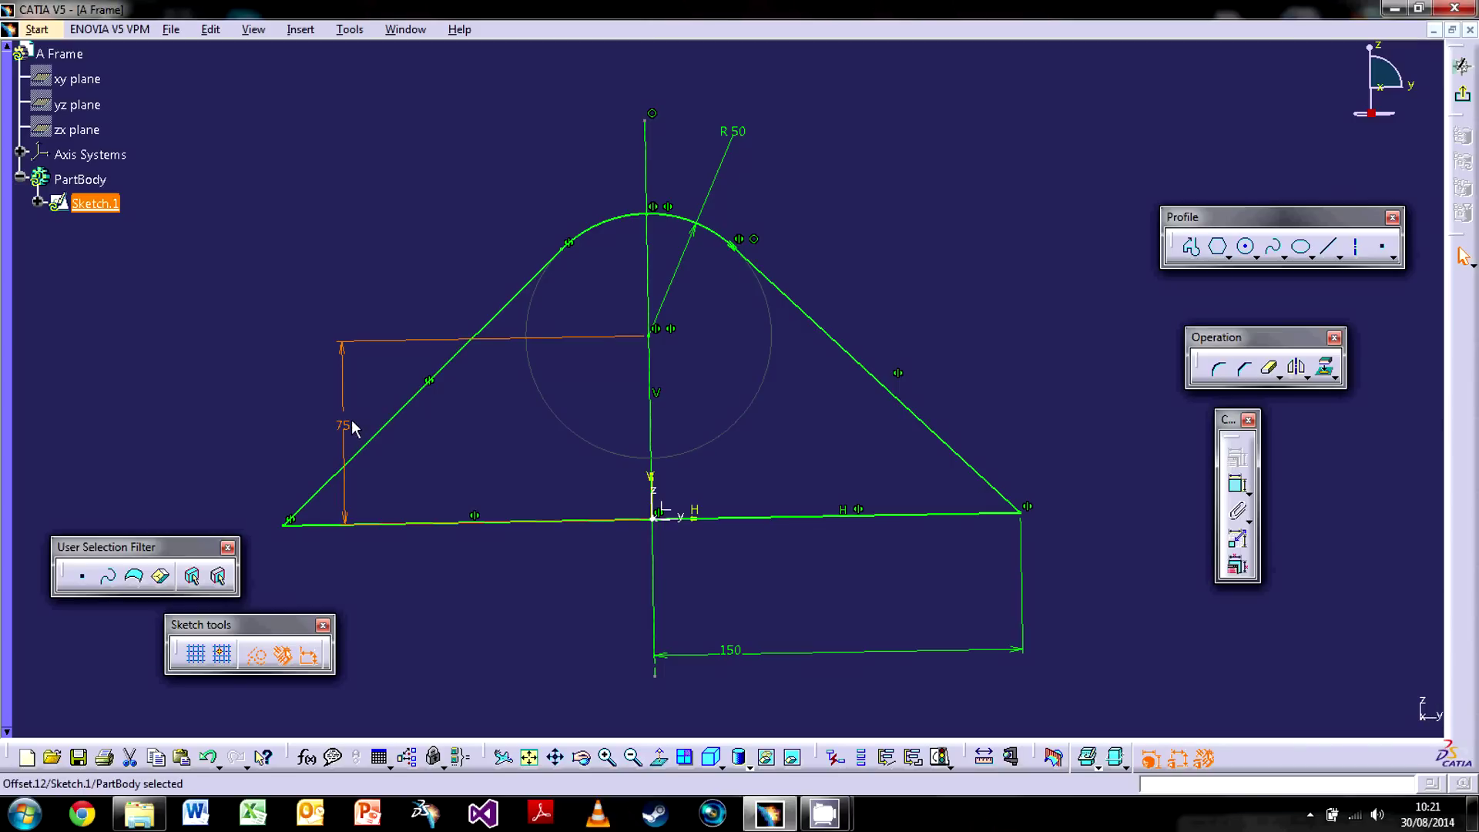
pyautogui.doubleClick(348, 426)
pyautogui.write('150')
pyautogui.press('Return')
pyautogui.moveTo(758, 333); pyautogui.dragTo(733, 487, button='middle')
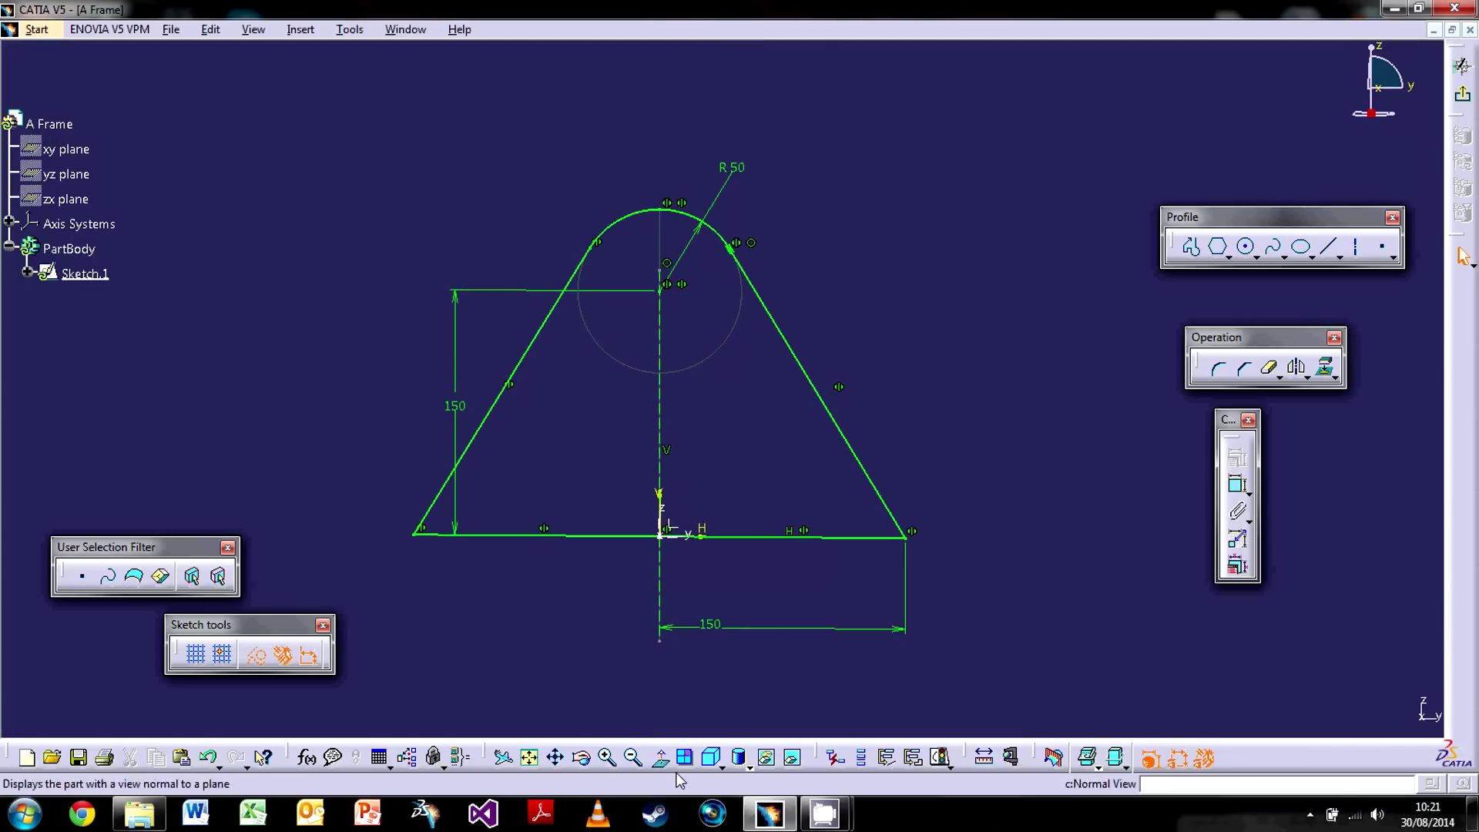
# Step: Extend the vertical construction line's upper end above the arc and check the sketch's solving status
pyautogui.moveTo(749, 657); pyautogui.dragTo(781, 633, button='middle')
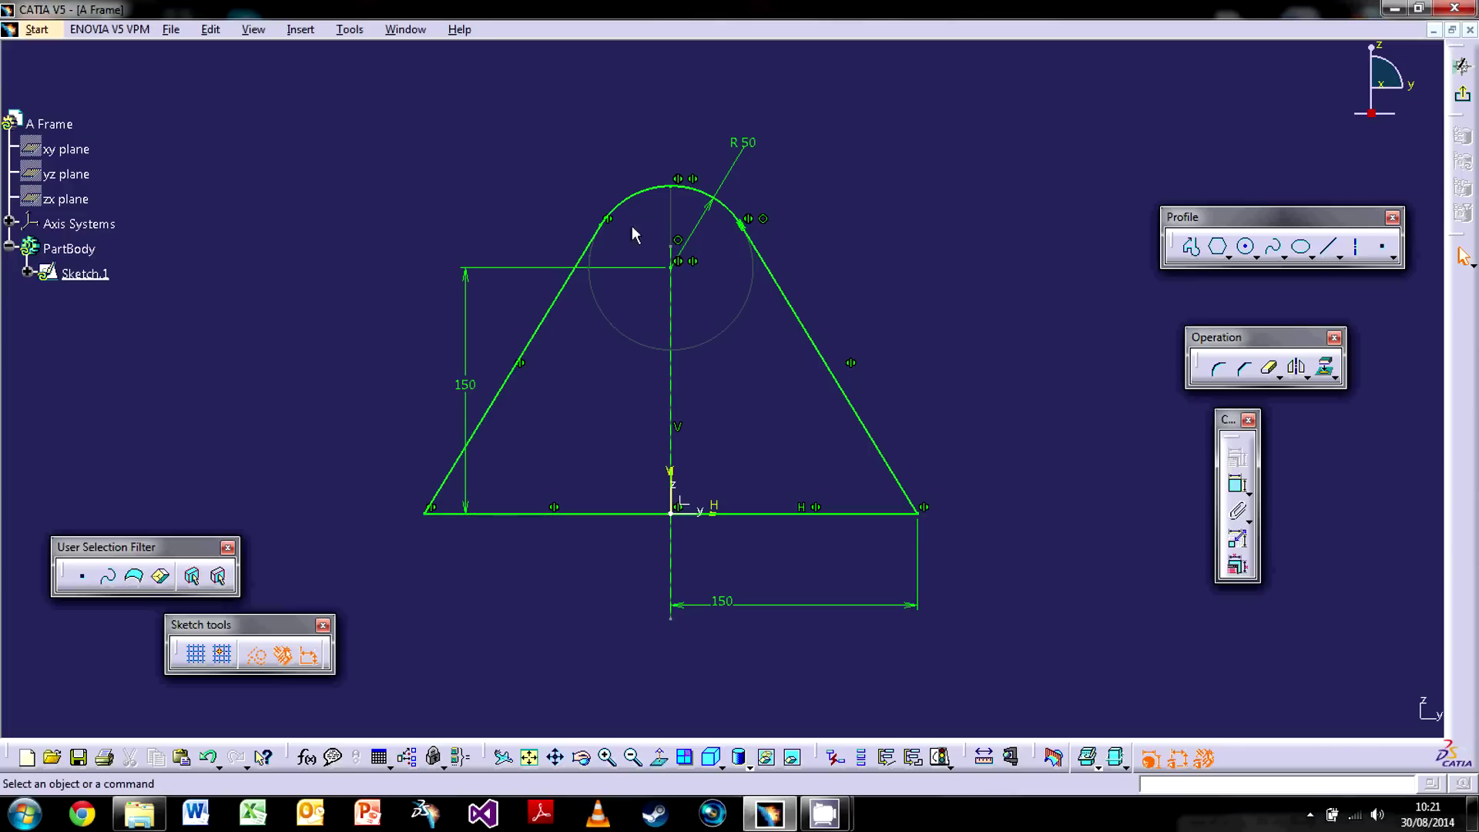
pyautogui.click(675, 254)
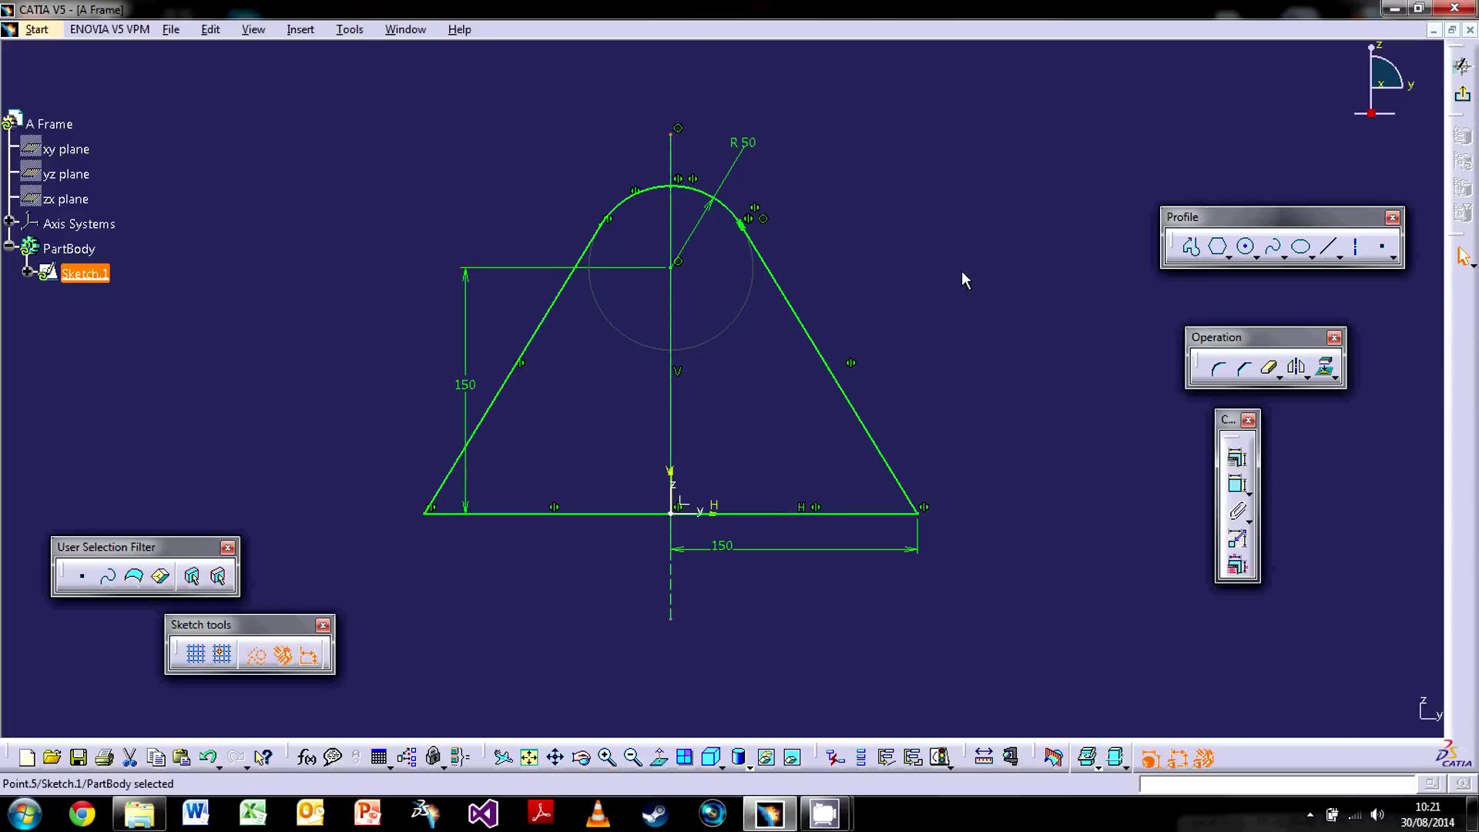
pyautogui.click(943, 760)
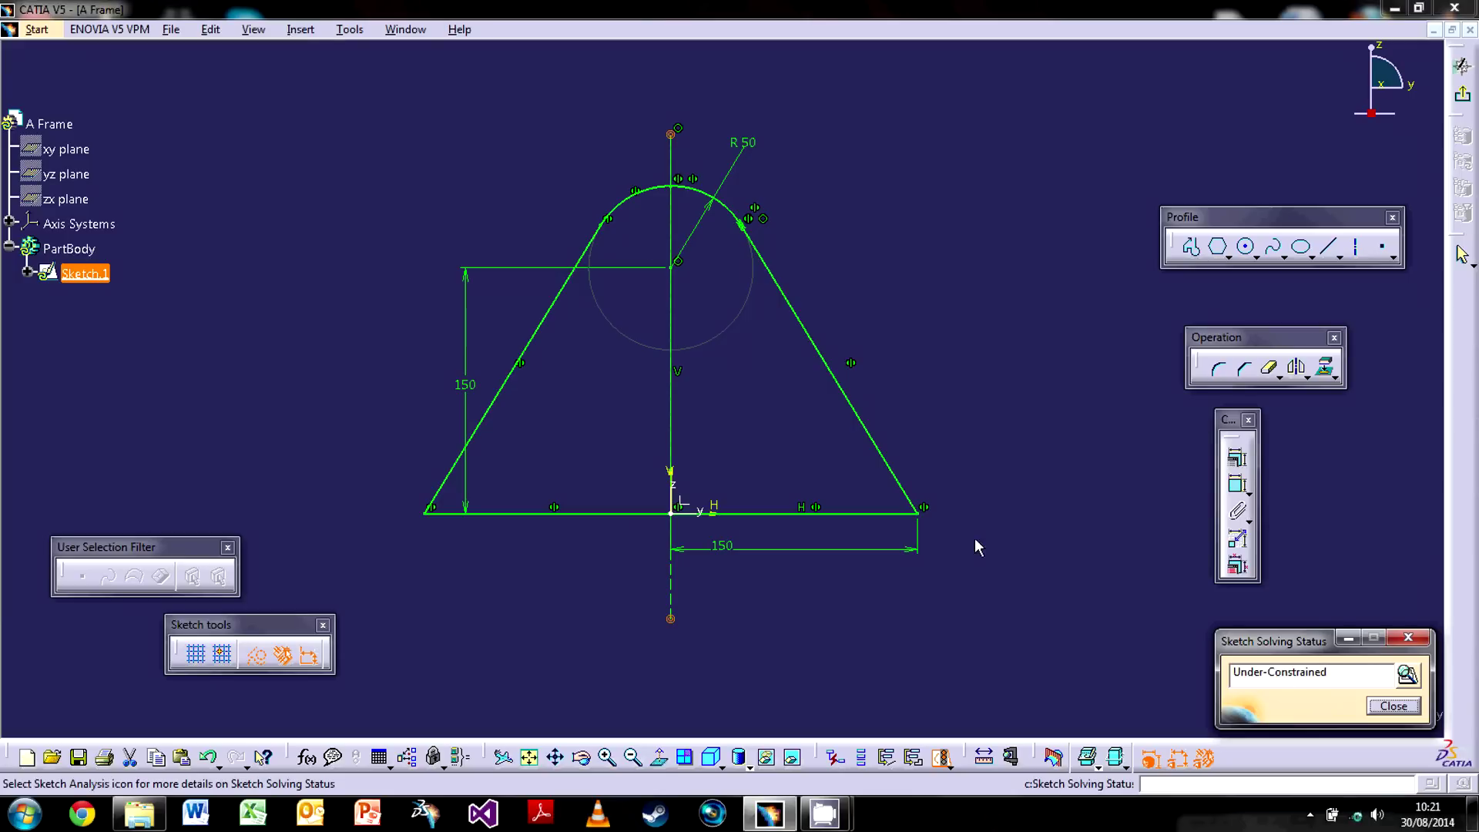
pyautogui.click(1381, 707)
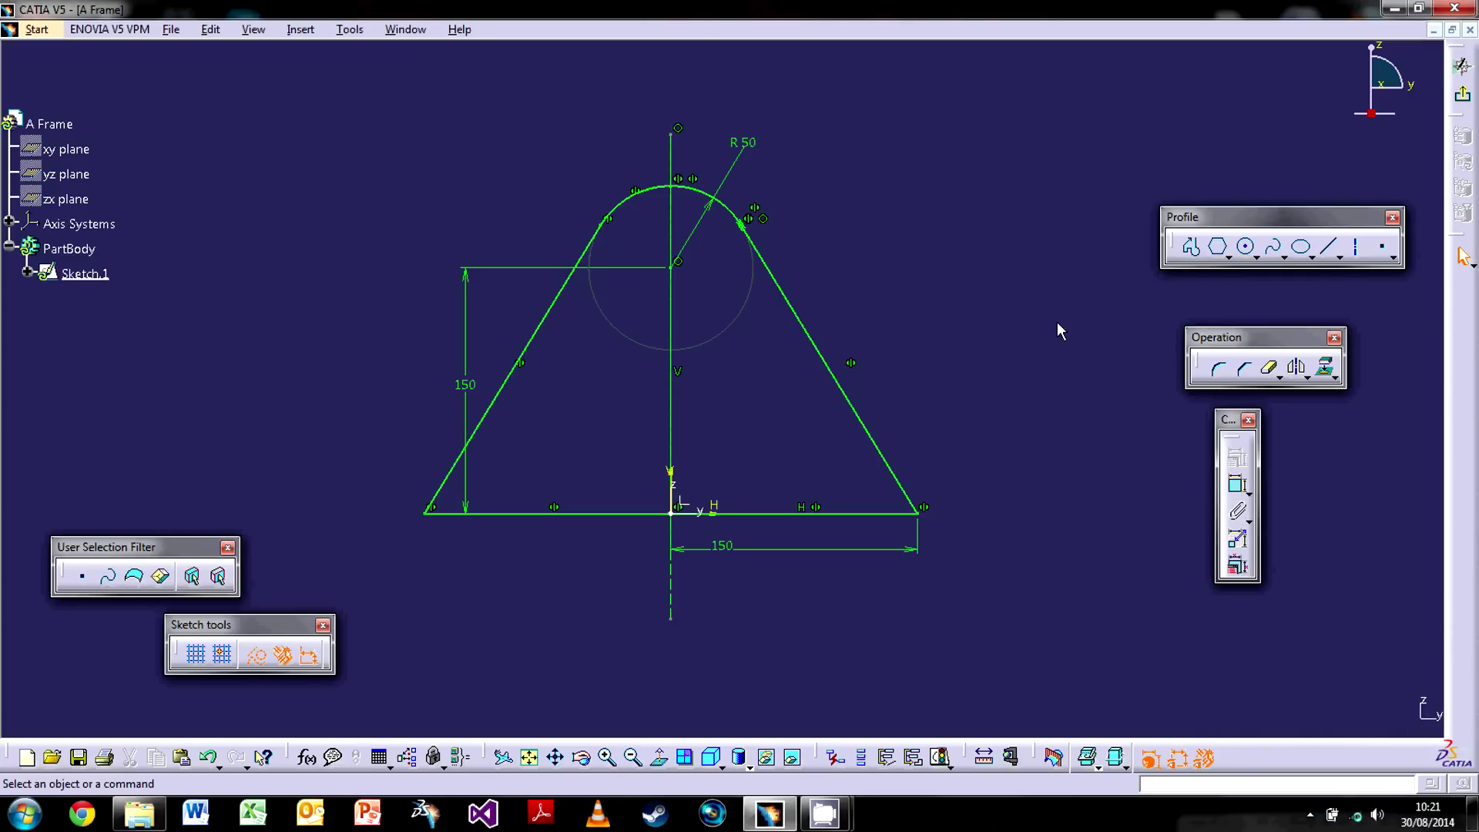
# Step: Add a second length dimension to the dimensioned half of the base line, below the existing one, and check the sketch's solving status
pyautogui.click(1238, 483)
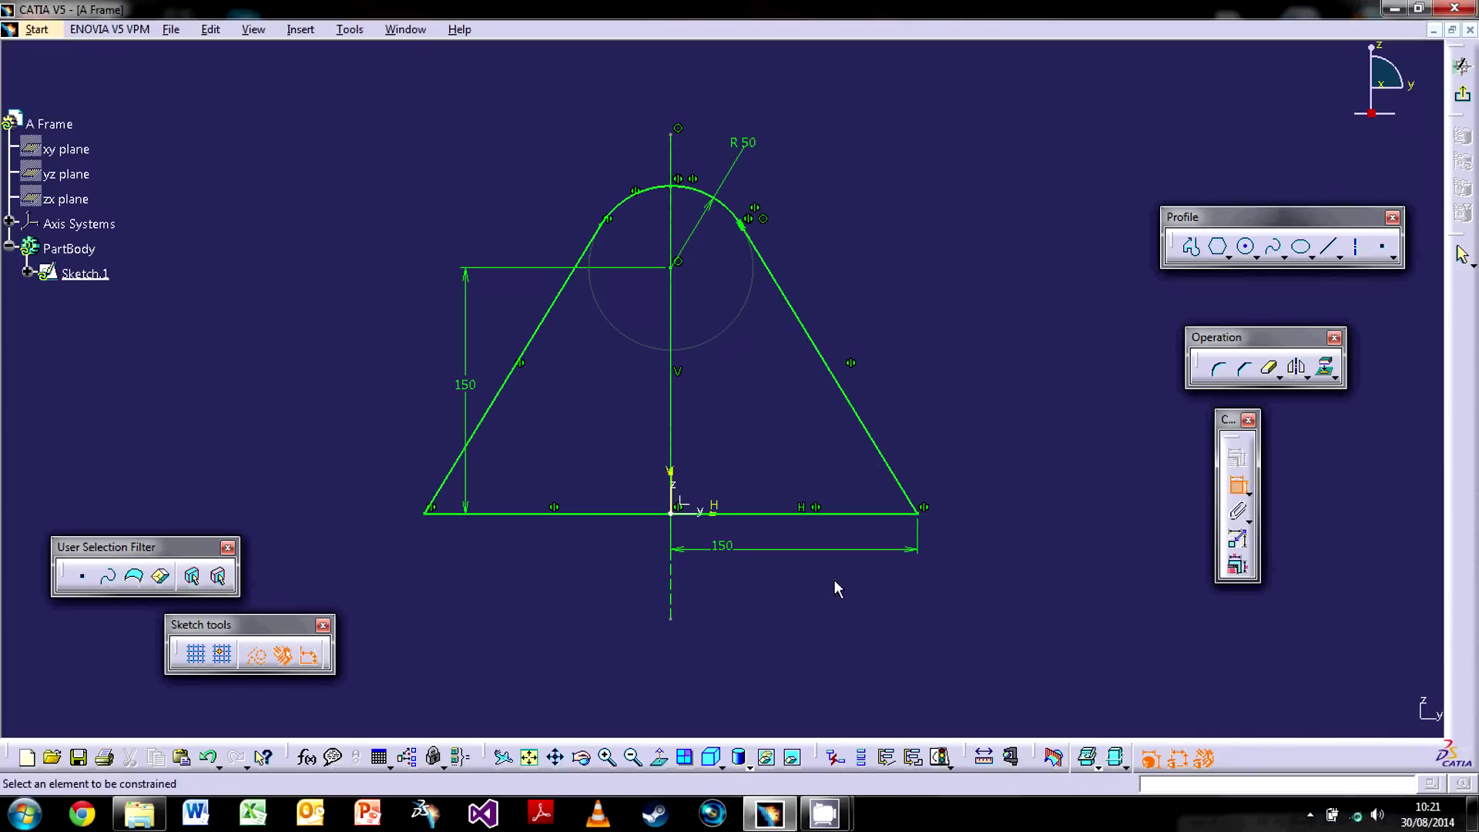
pyautogui.click(673, 479)
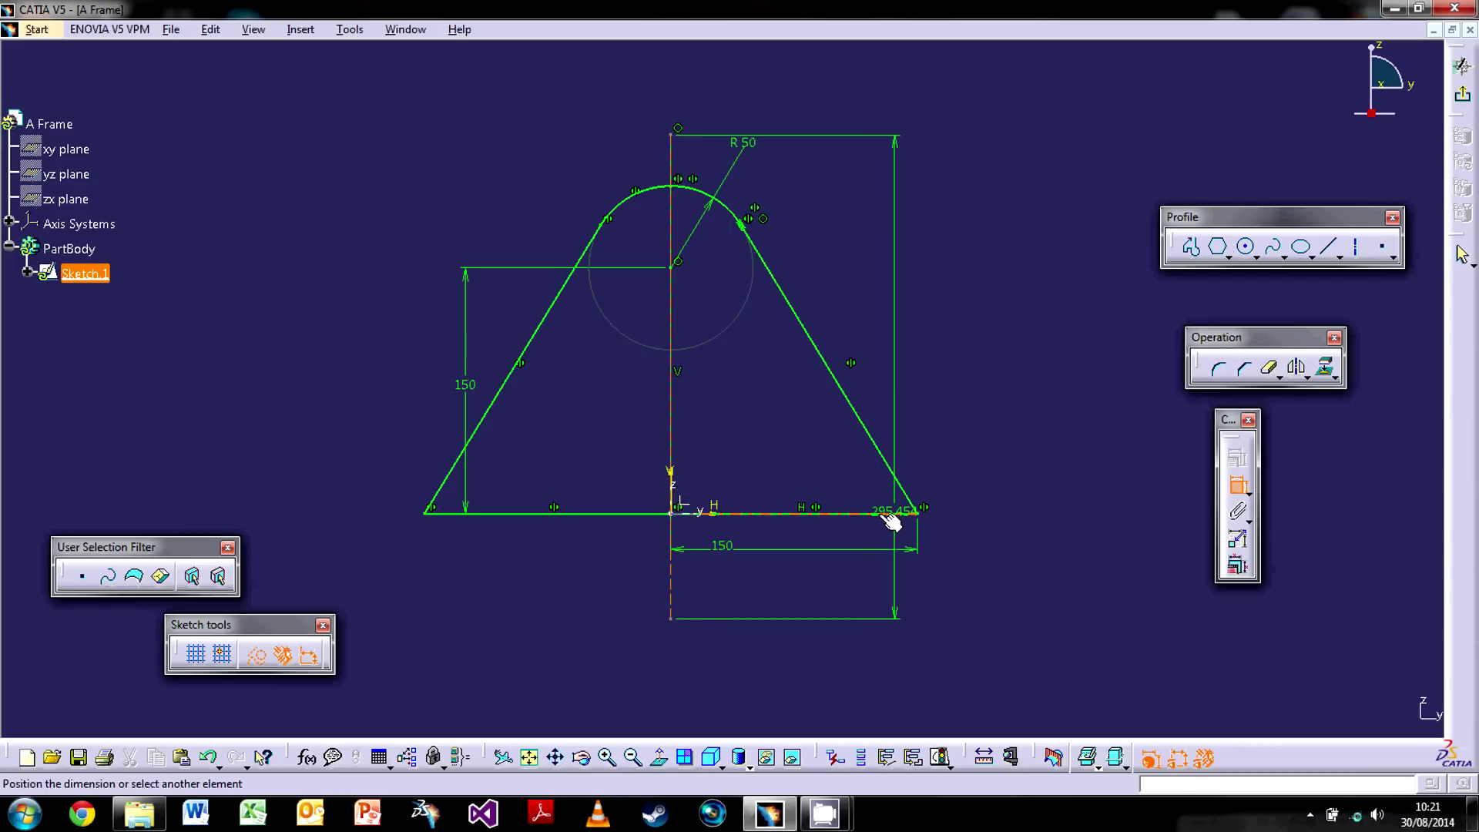
pyautogui.press('Escape')
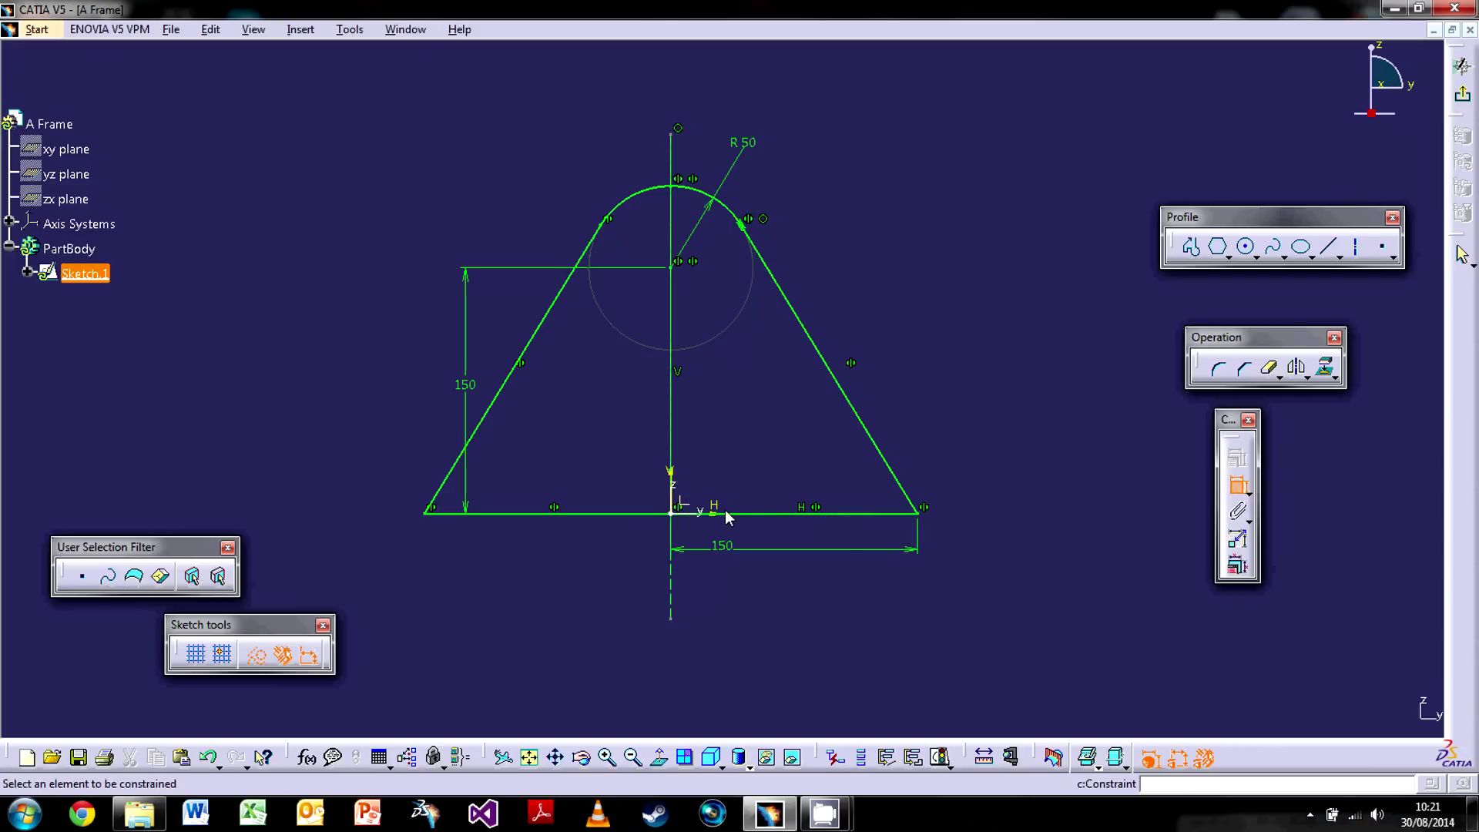
pyautogui.click(740, 512)
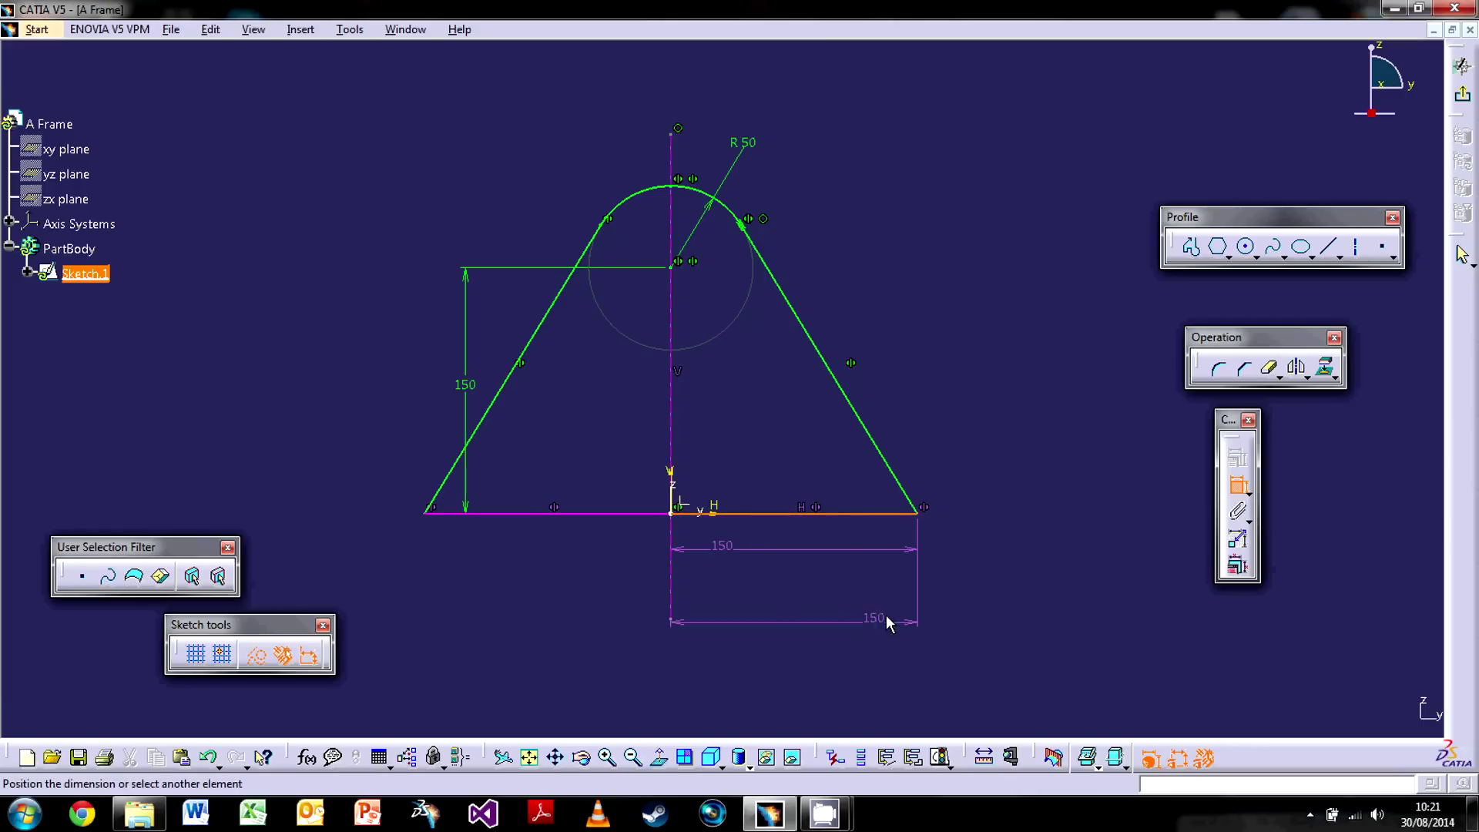
pyautogui.click(990, 645)
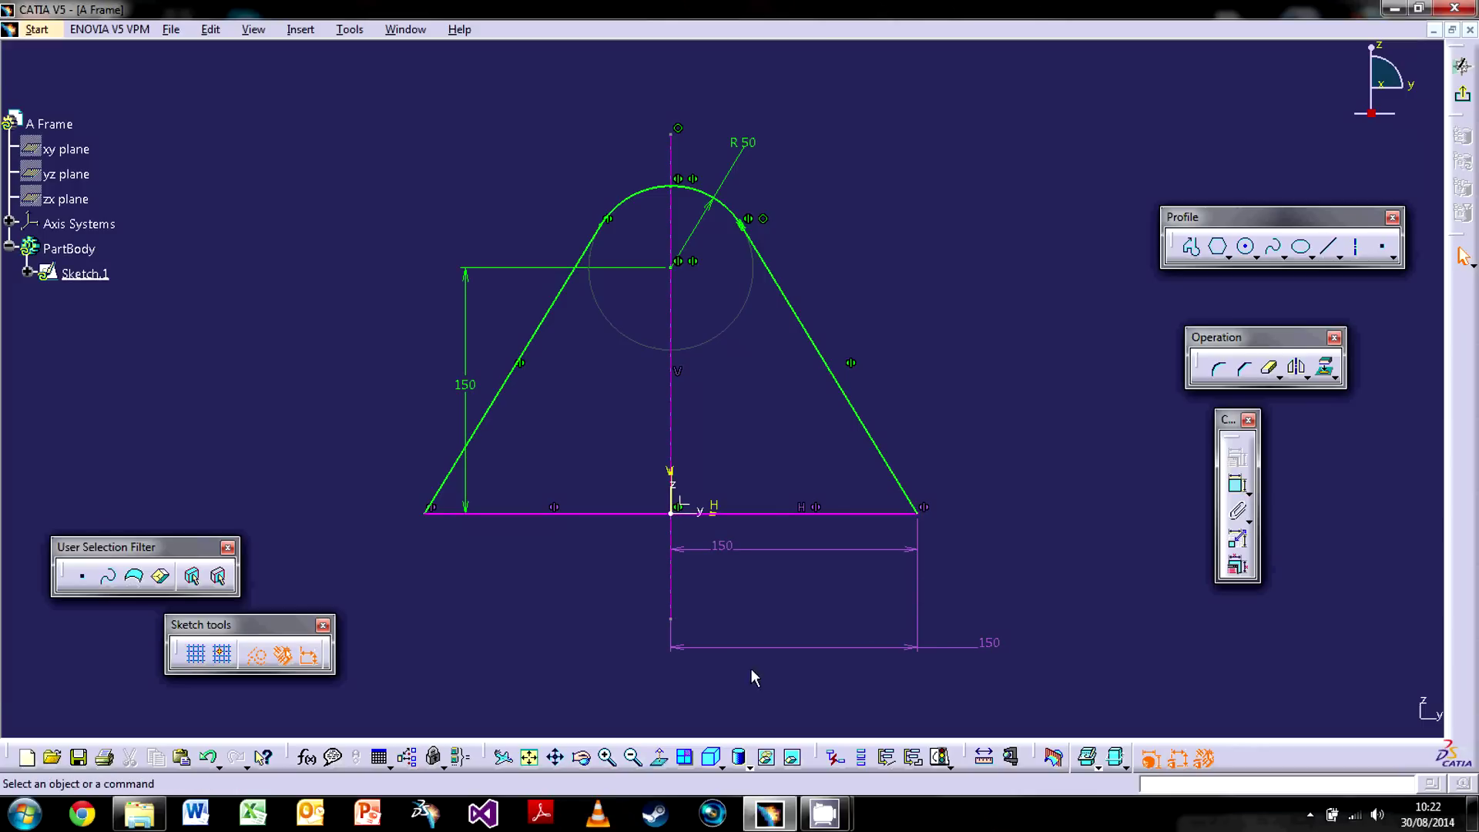
pyautogui.click(941, 757)
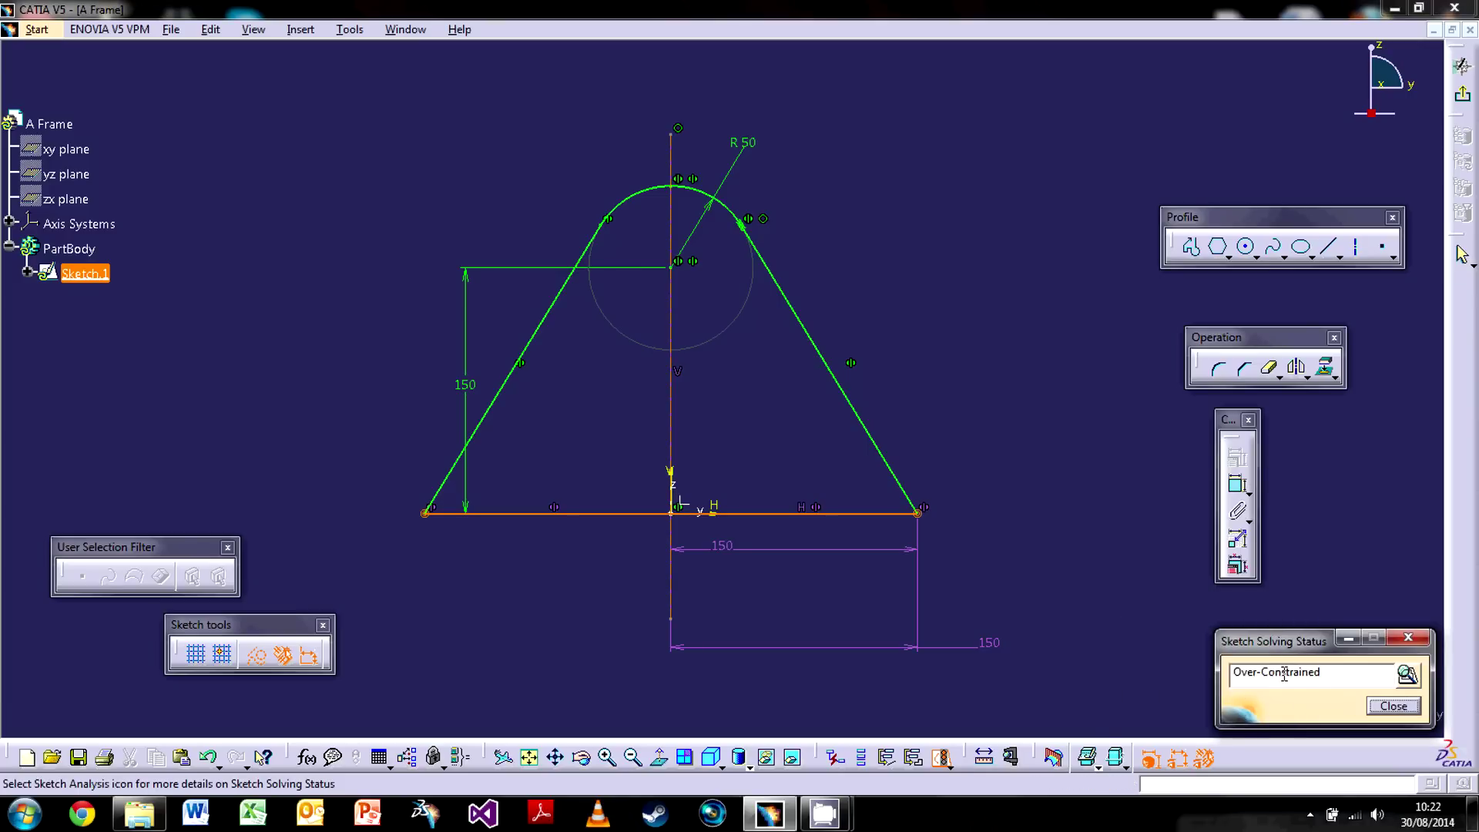
pyautogui.click(1394, 706)
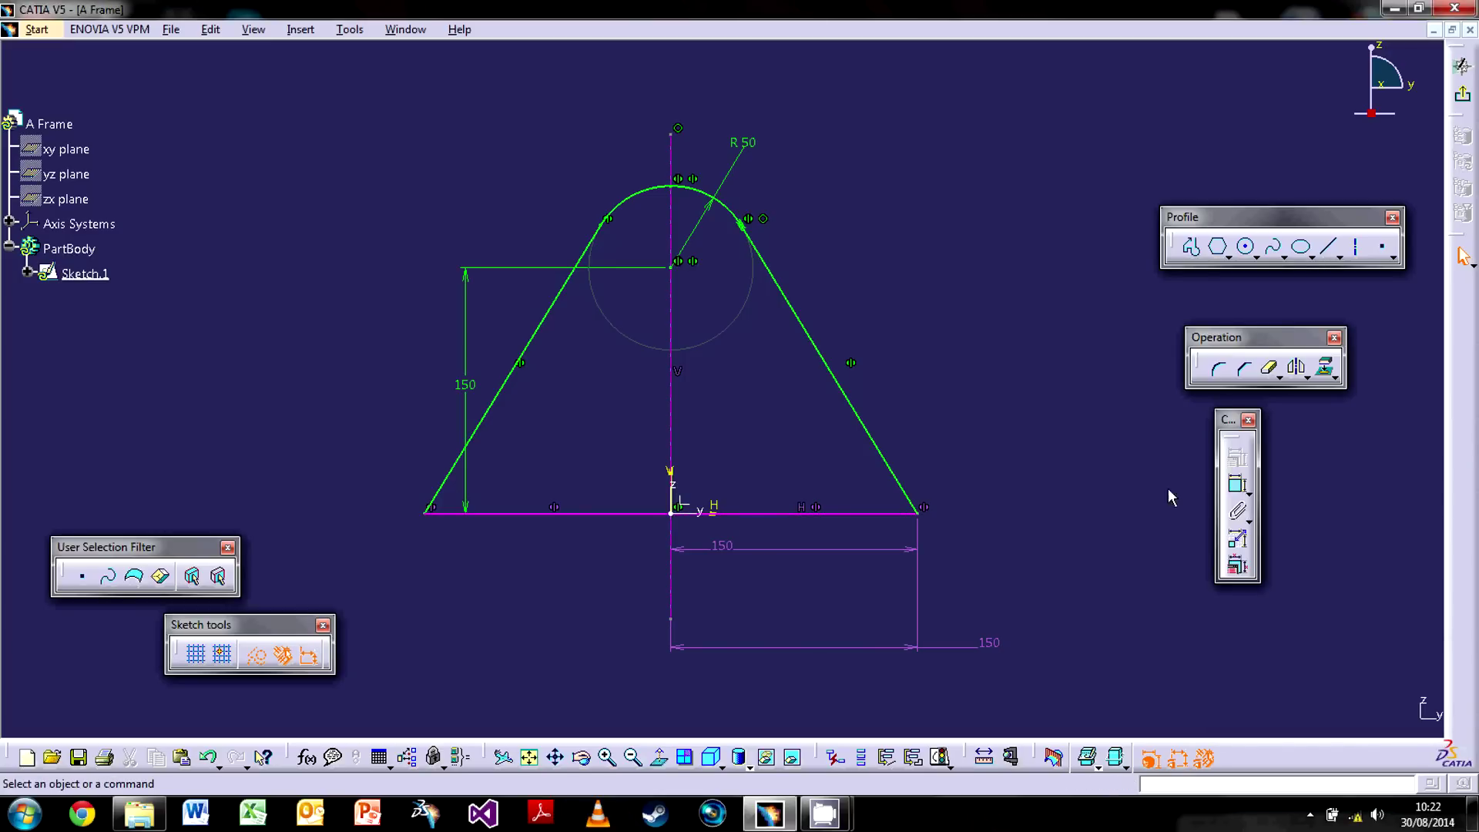
# Step: Delete the original half-base dimension, the one closer to the base line
pyautogui.click(831, 647)
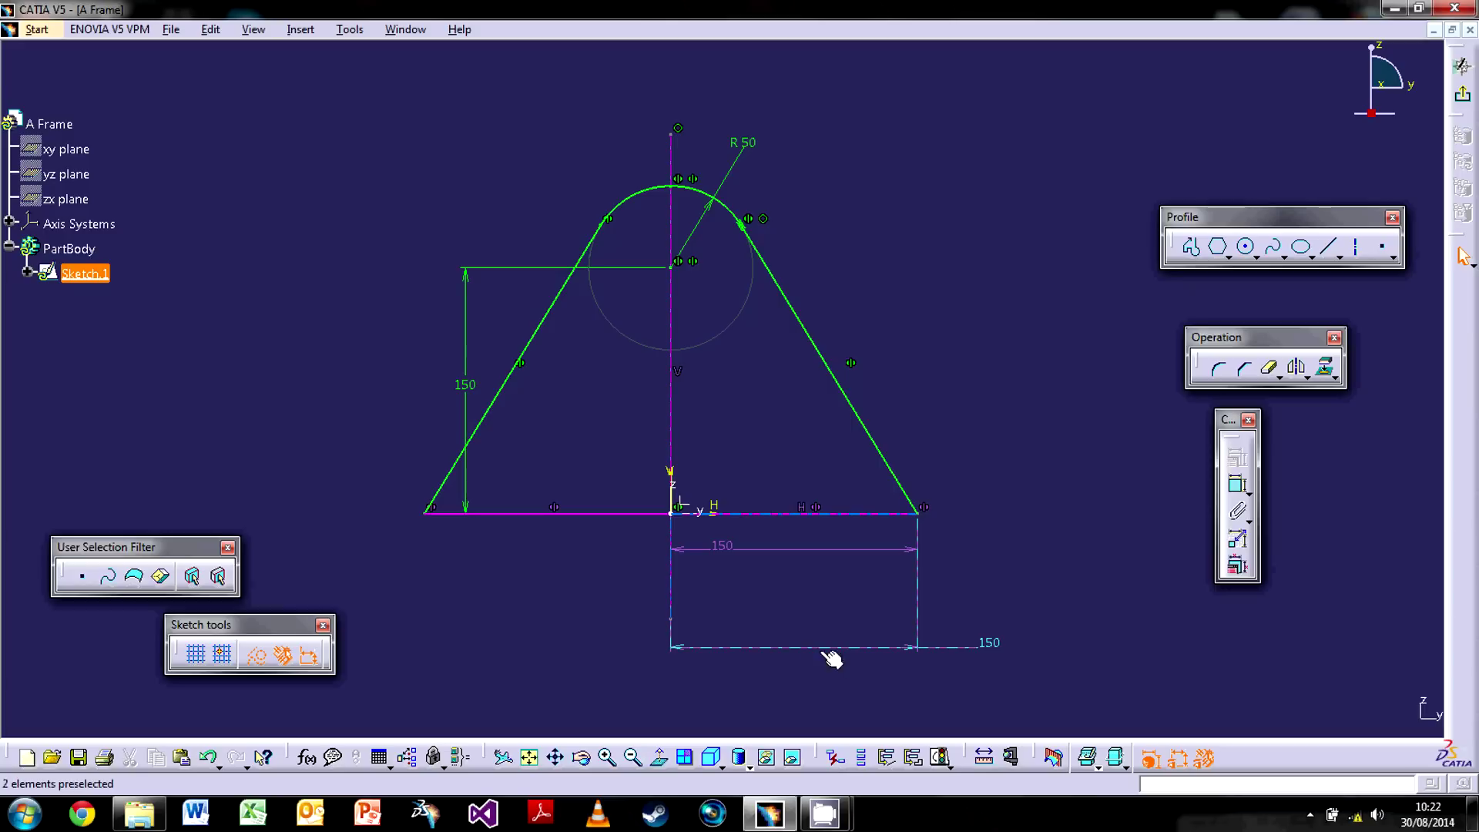
pyautogui.click(971, 576)
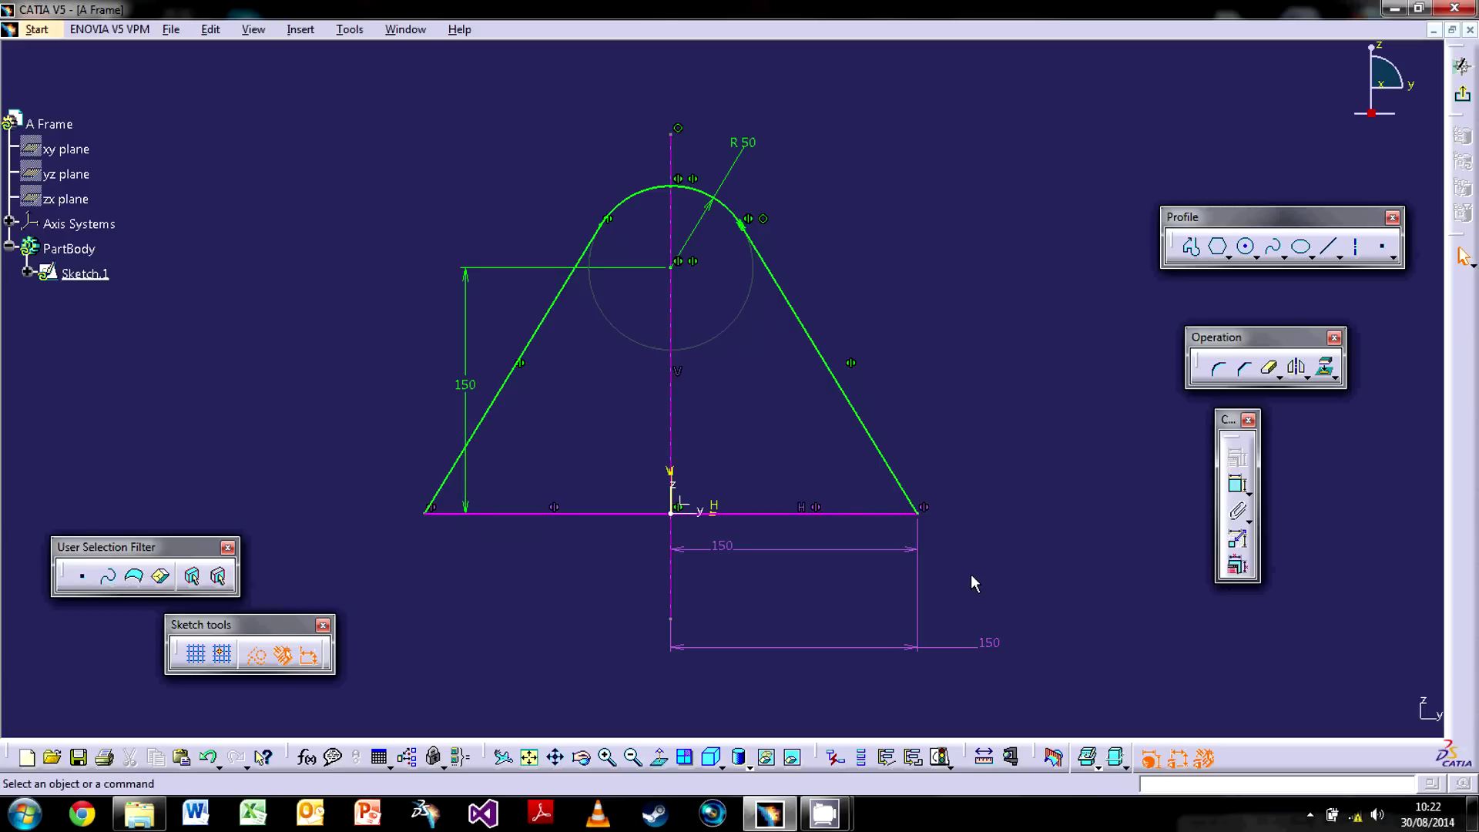
pyautogui.click(732, 556)
pyautogui.press('Delete')
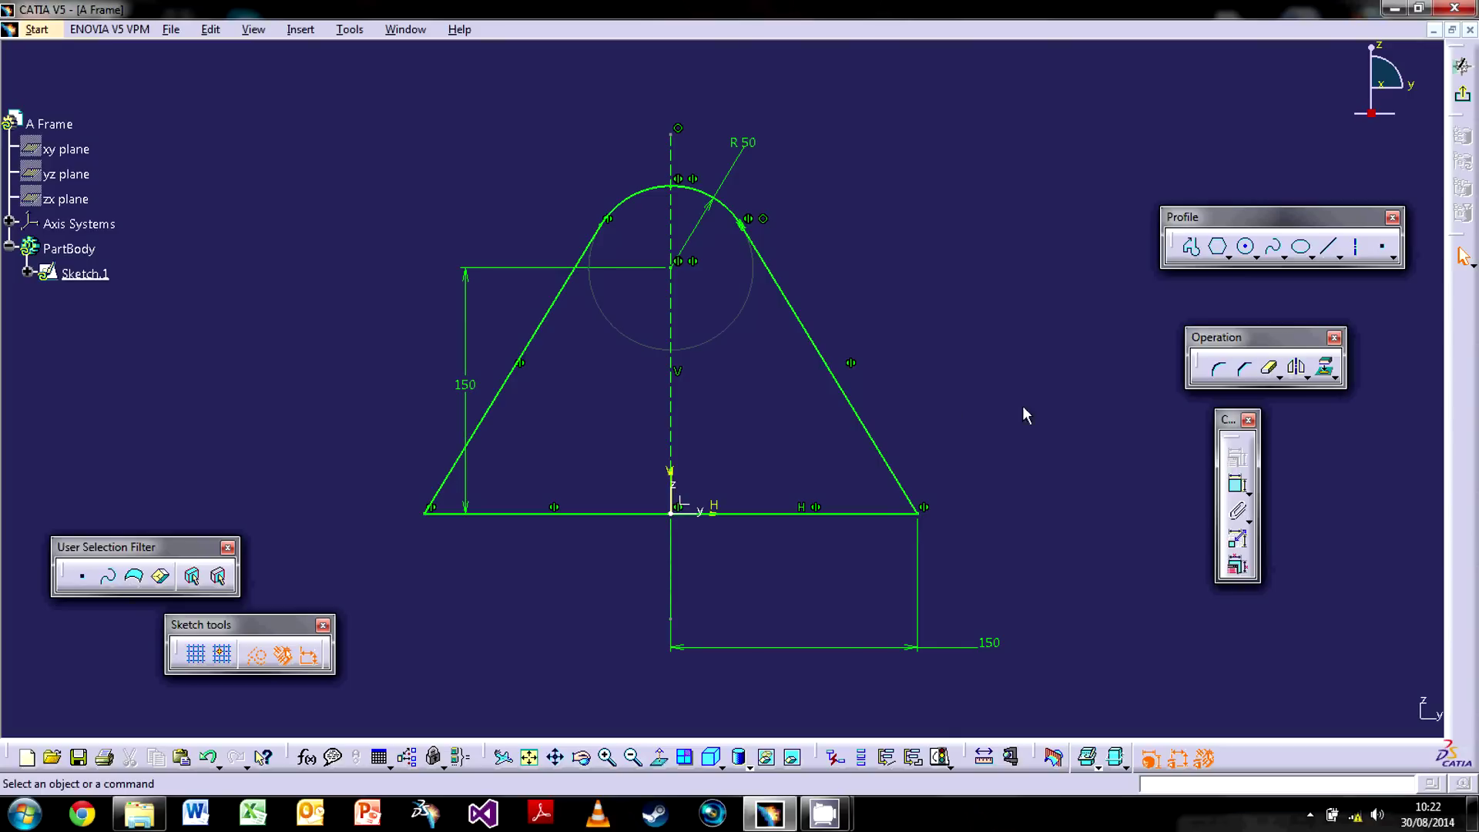
# Step: Exit the sketch and extrude the outline as a 20 mm pad
pyautogui.click(1464, 98)
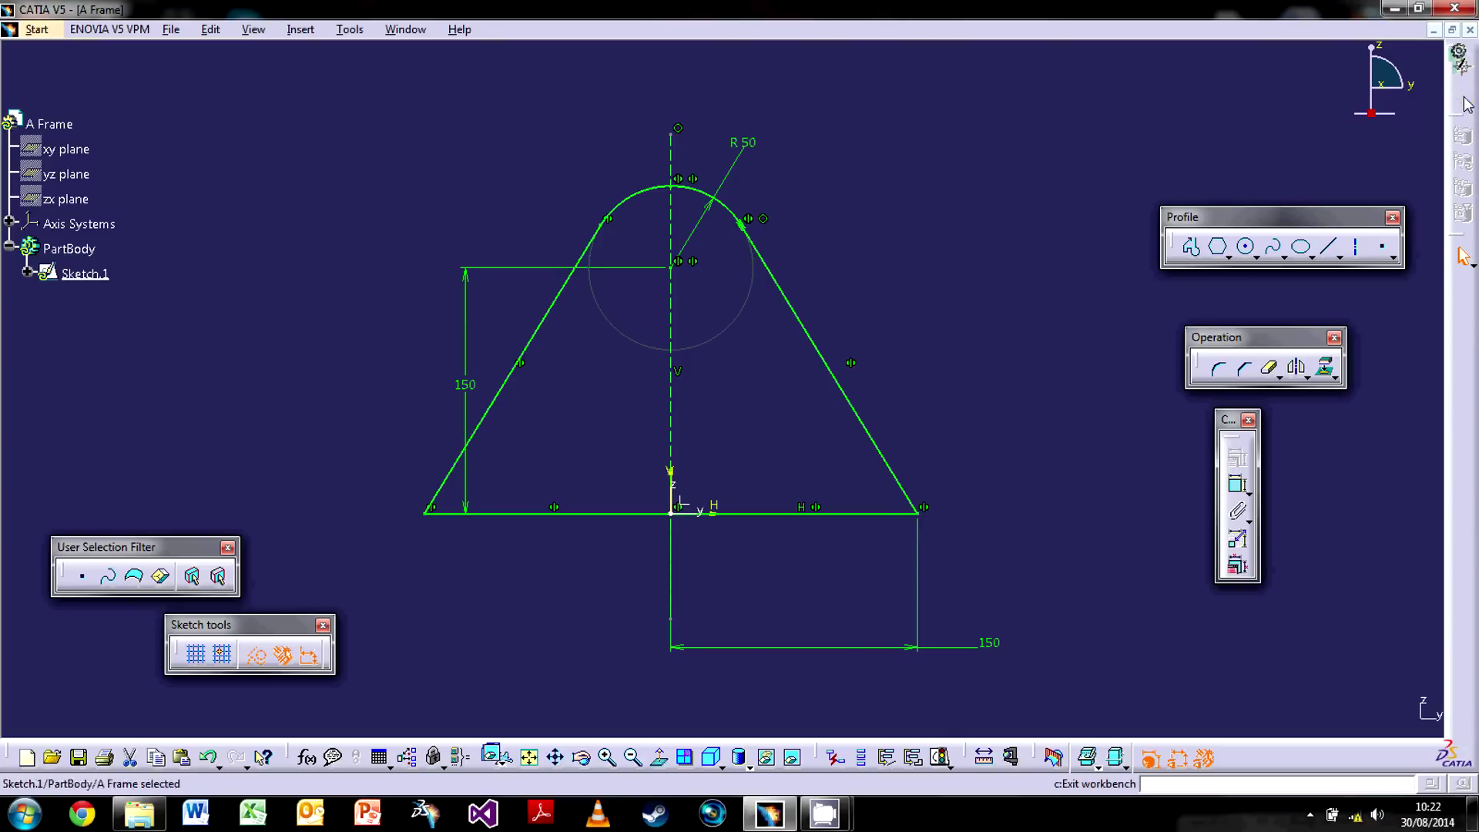
pyautogui.moveTo(746, 408)
pyautogui.mouseDown(button='middle')
pyautogui.moveTo(665, 408)
pyautogui.moveTo(742, 405)
pyautogui.moveTo(693, 363)
pyautogui.mouseUp(button='middle')
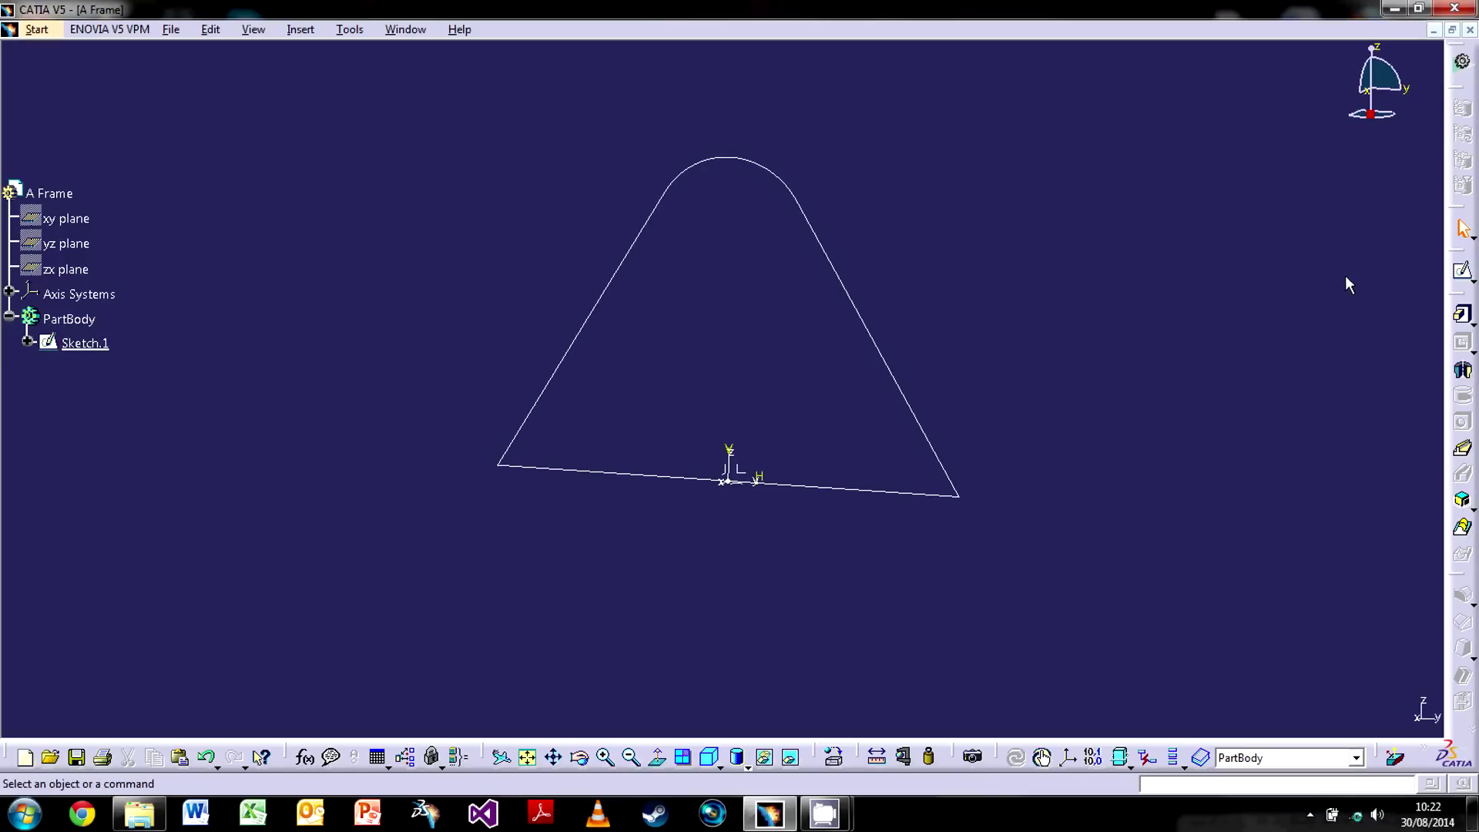
pyautogui.click(1462, 319)
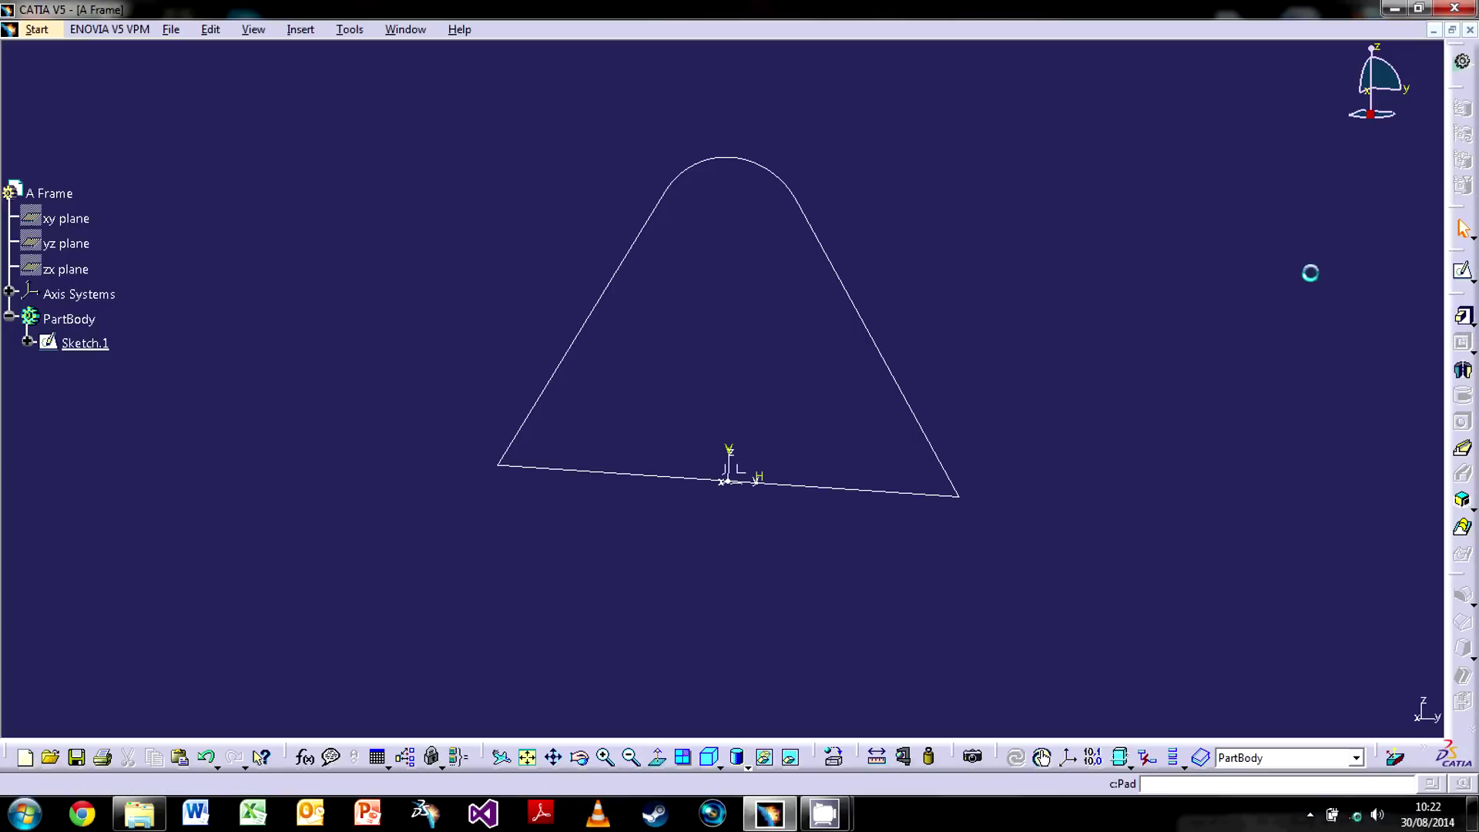
pyautogui.click(804, 199)
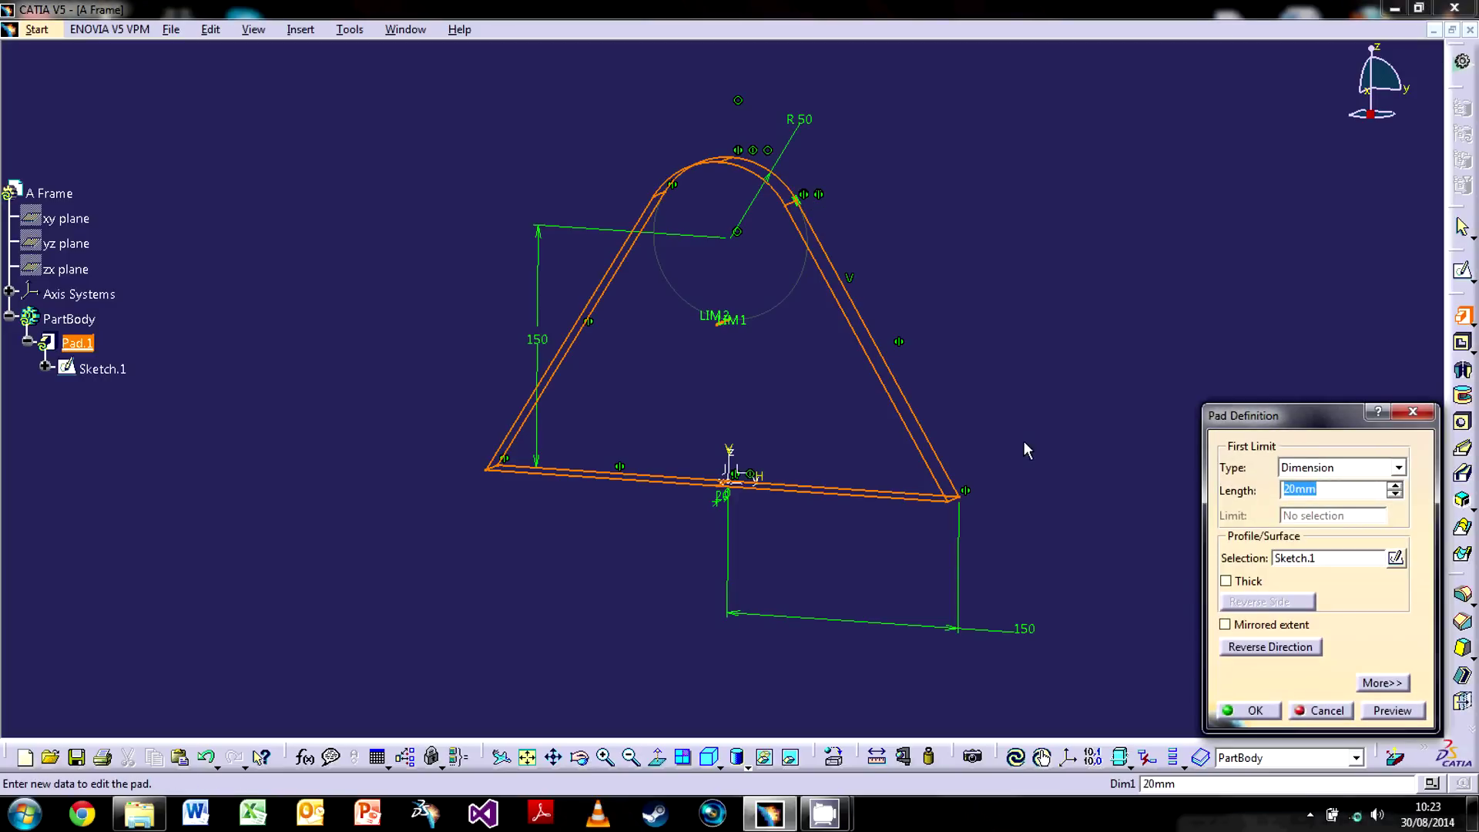
pyautogui.click(1255, 712)
pyautogui.moveTo(874, 370); pyautogui.dragTo(1166, 422, button='middle')
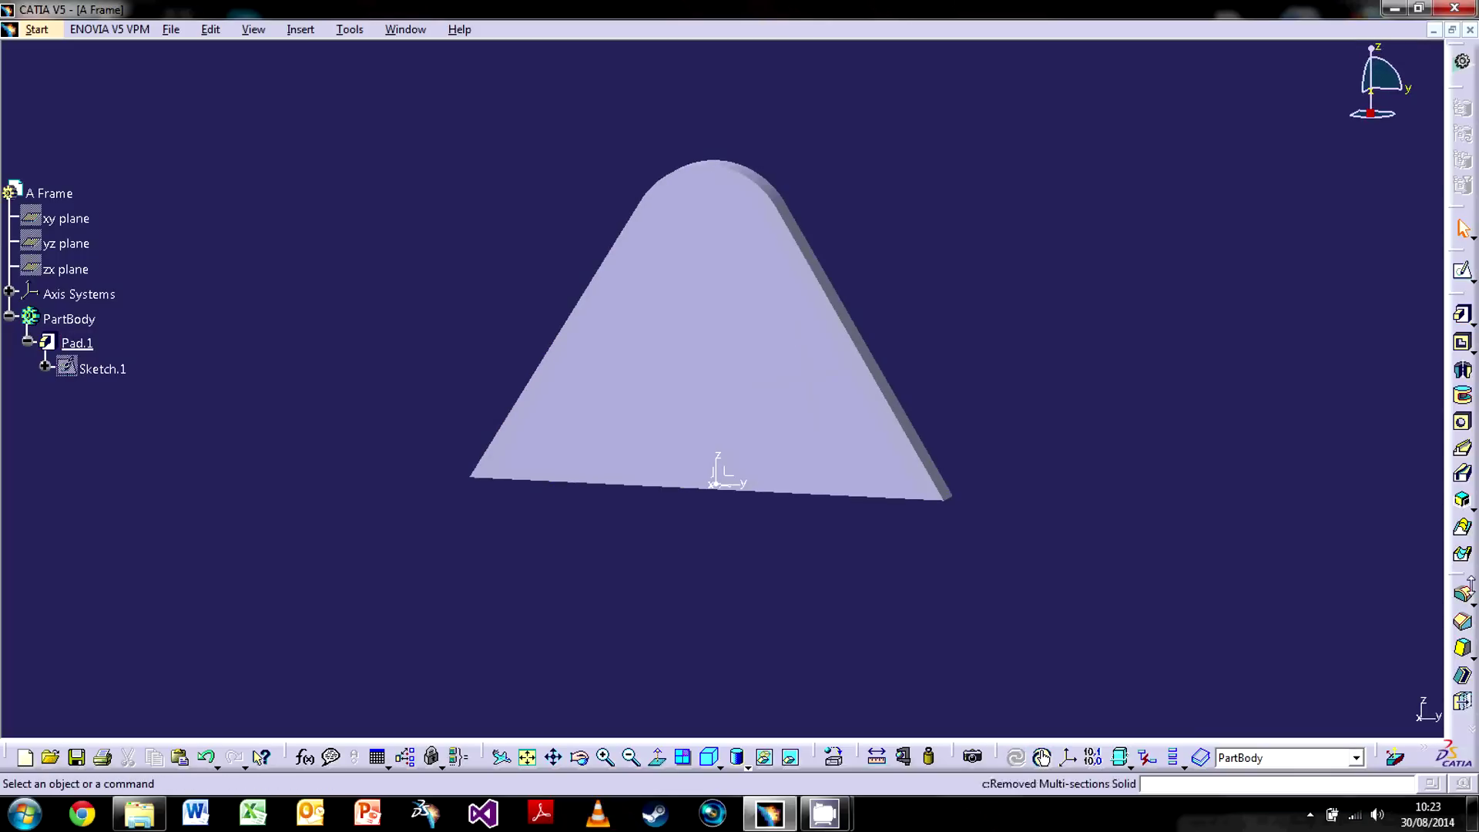
pyautogui.click(743, 451)
pyautogui.moveTo(532, 406)
pyautogui.mouseDown(button='middle')
pyautogui.moveTo(819, 439)
pyautogui.moveTo(715, 371)
pyautogui.moveTo(660, 539)
pyautogui.moveTo(334, 413)
pyautogui.moveTo(544, 396)
pyautogui.mouseUp(button='middle')
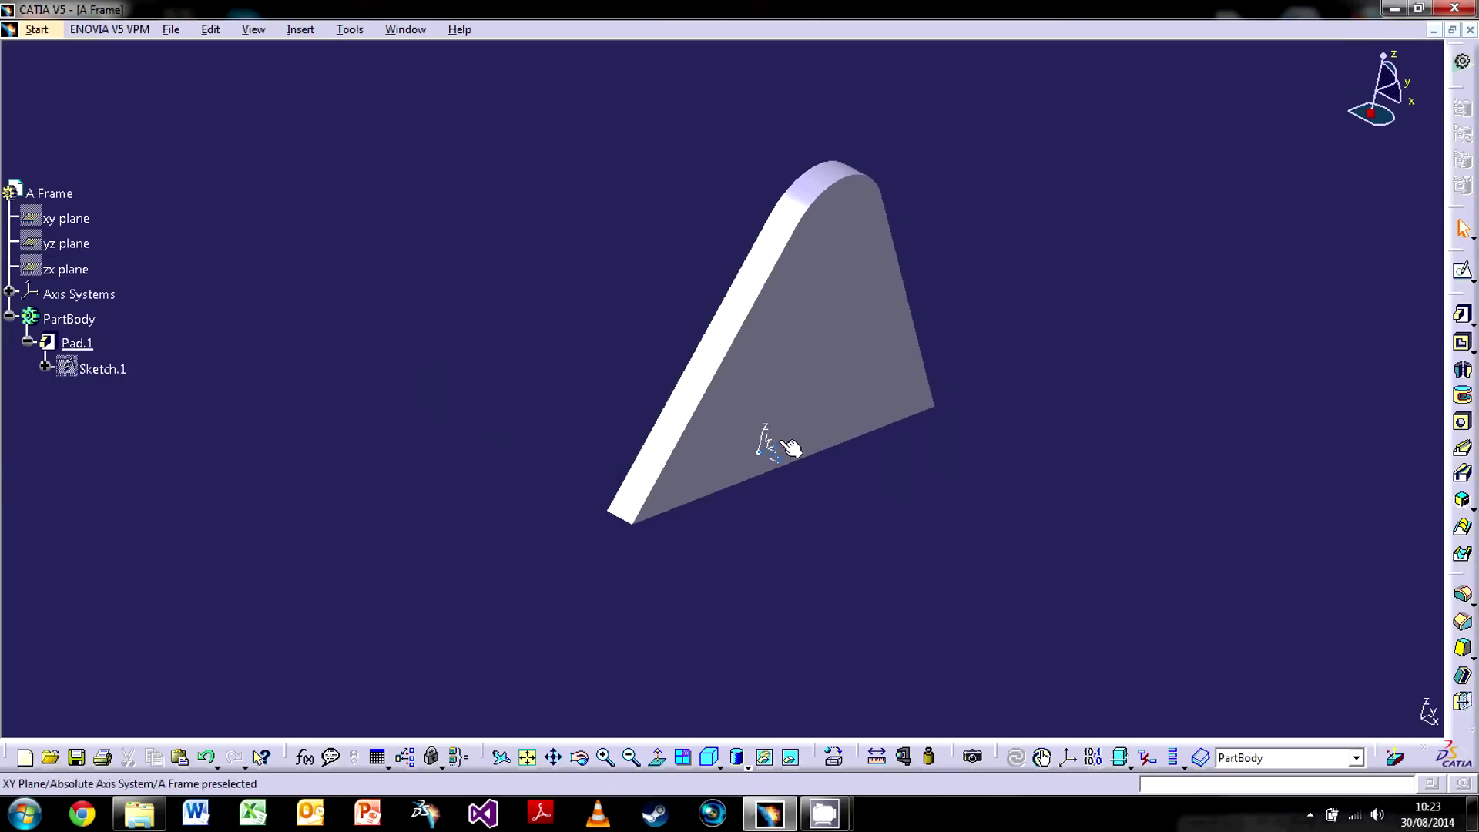
pyautogui.click(1451, 282)
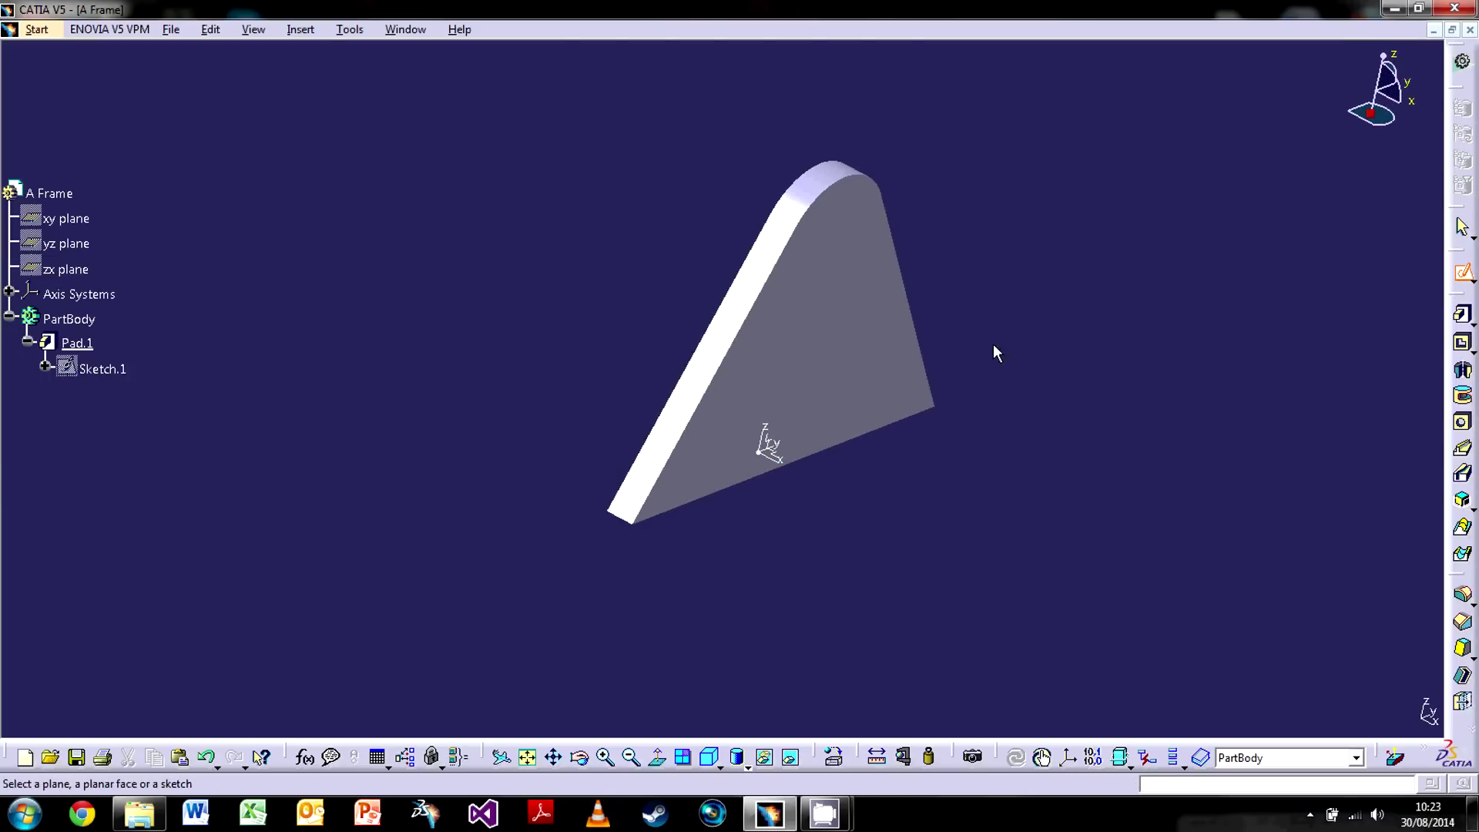
pyautogui.click(727, 351)
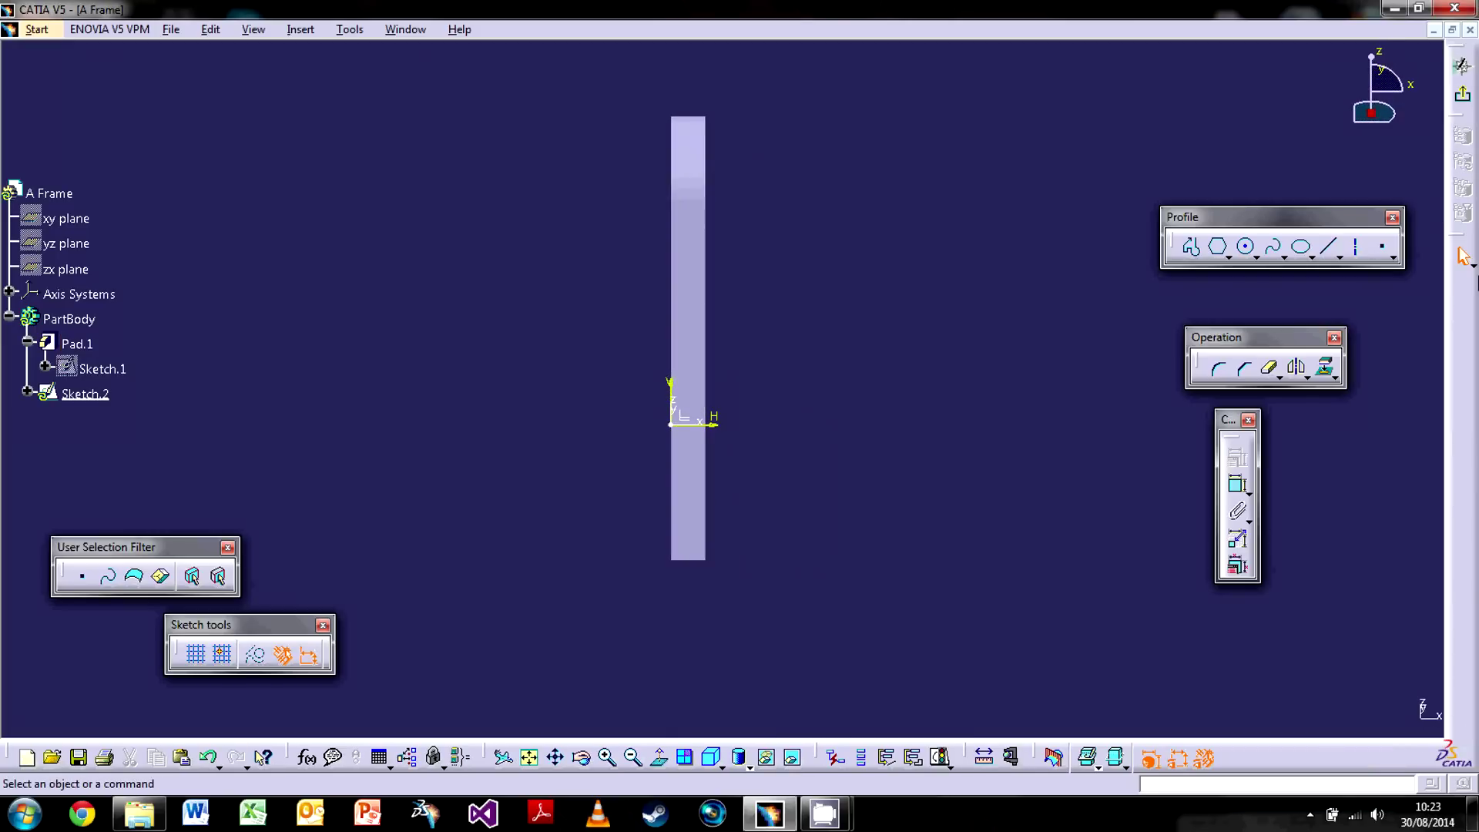
pyautogui.click(1463, 97)
pyautogui.click(1462, 272)
pyautogui.moveTo(876, 400); pyautogui.dragTo(708, 380, button='middle')
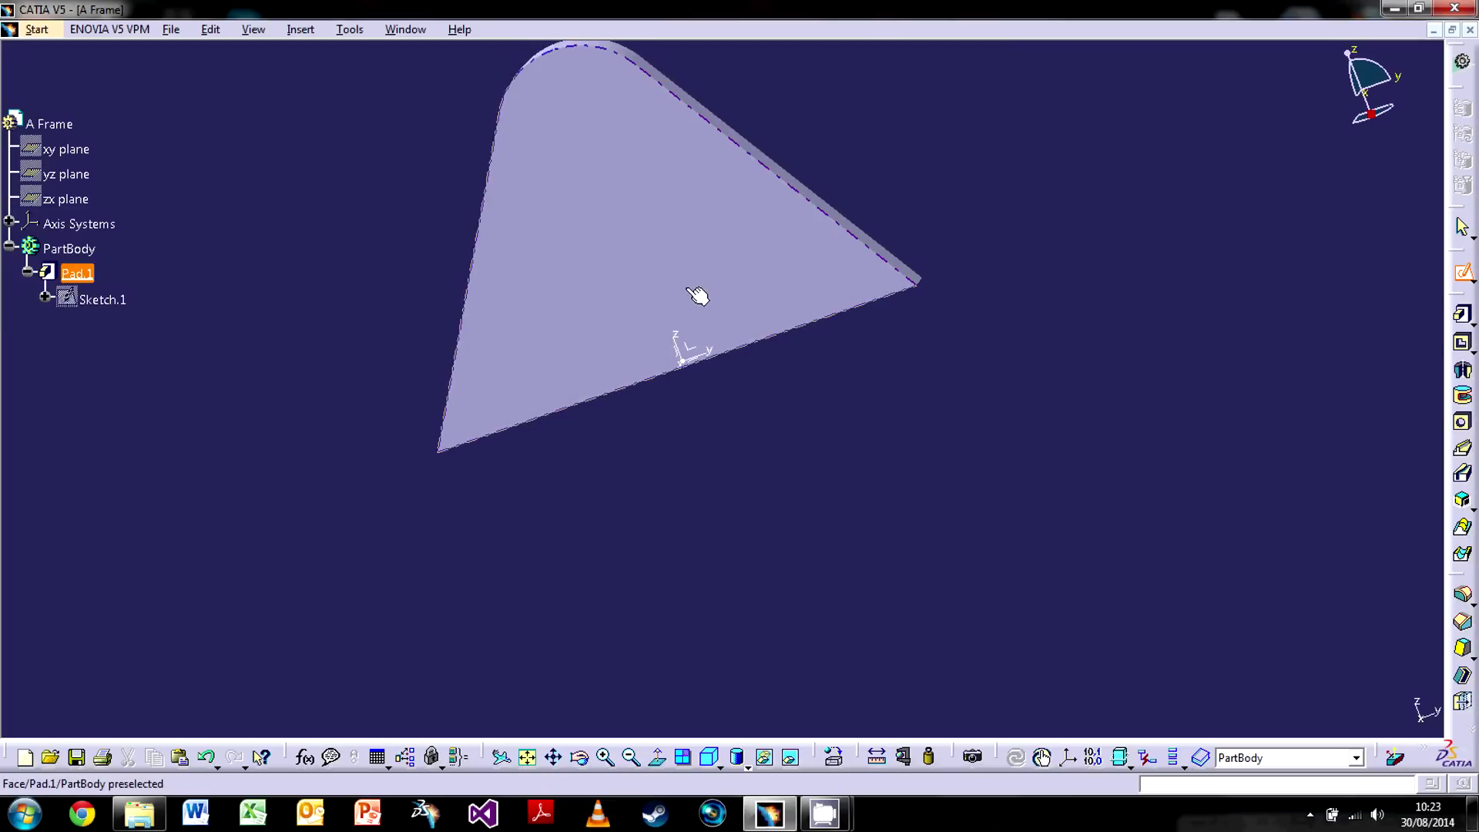
pyautogui.moveTo(709, 293); pyautogui.dragTo(785, 354, button='middle')
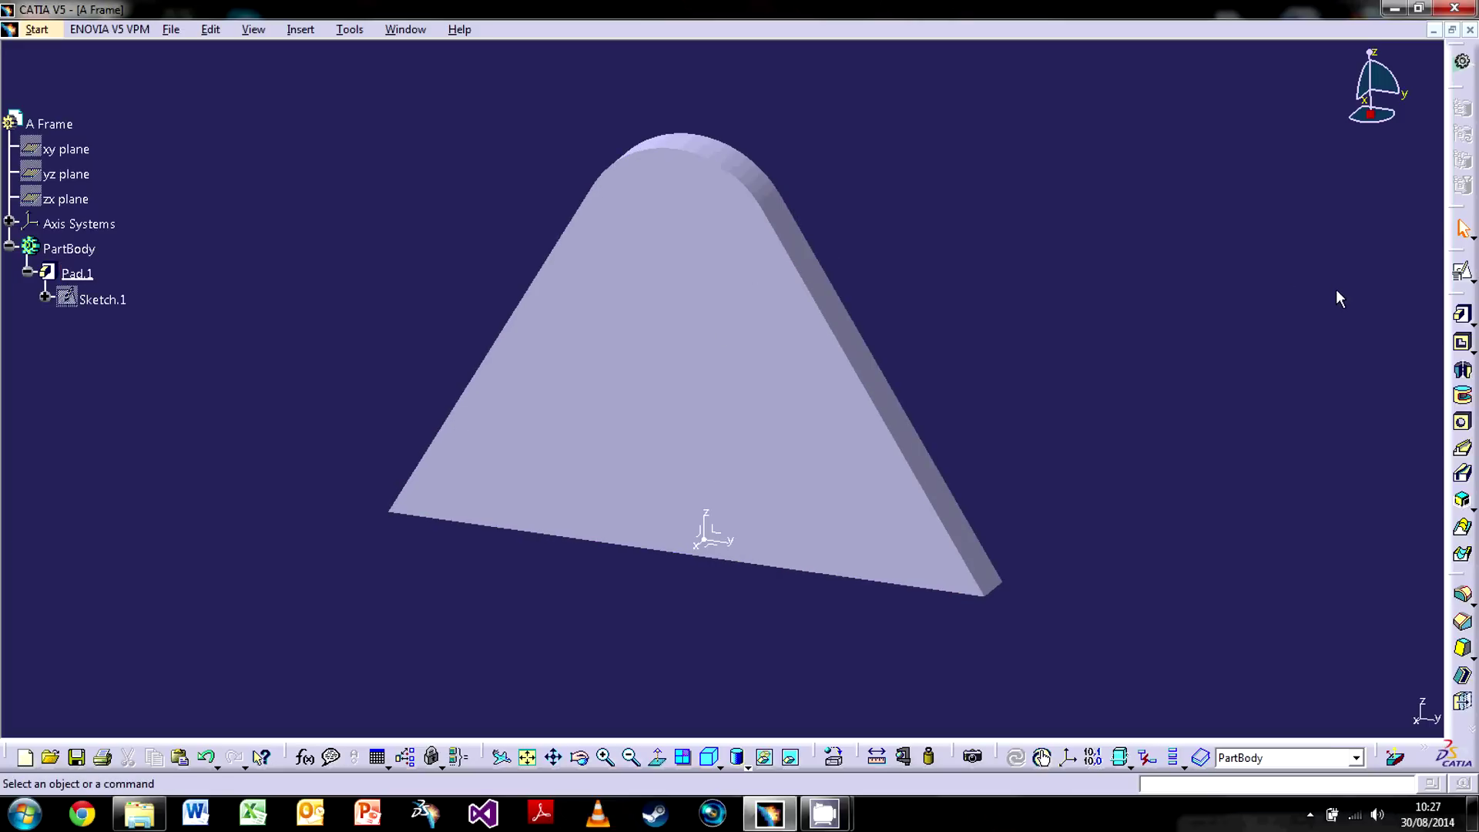
# Step: Start a positioned sketch referenced to the pad's large front face
pyautogui.click(1460, 271)
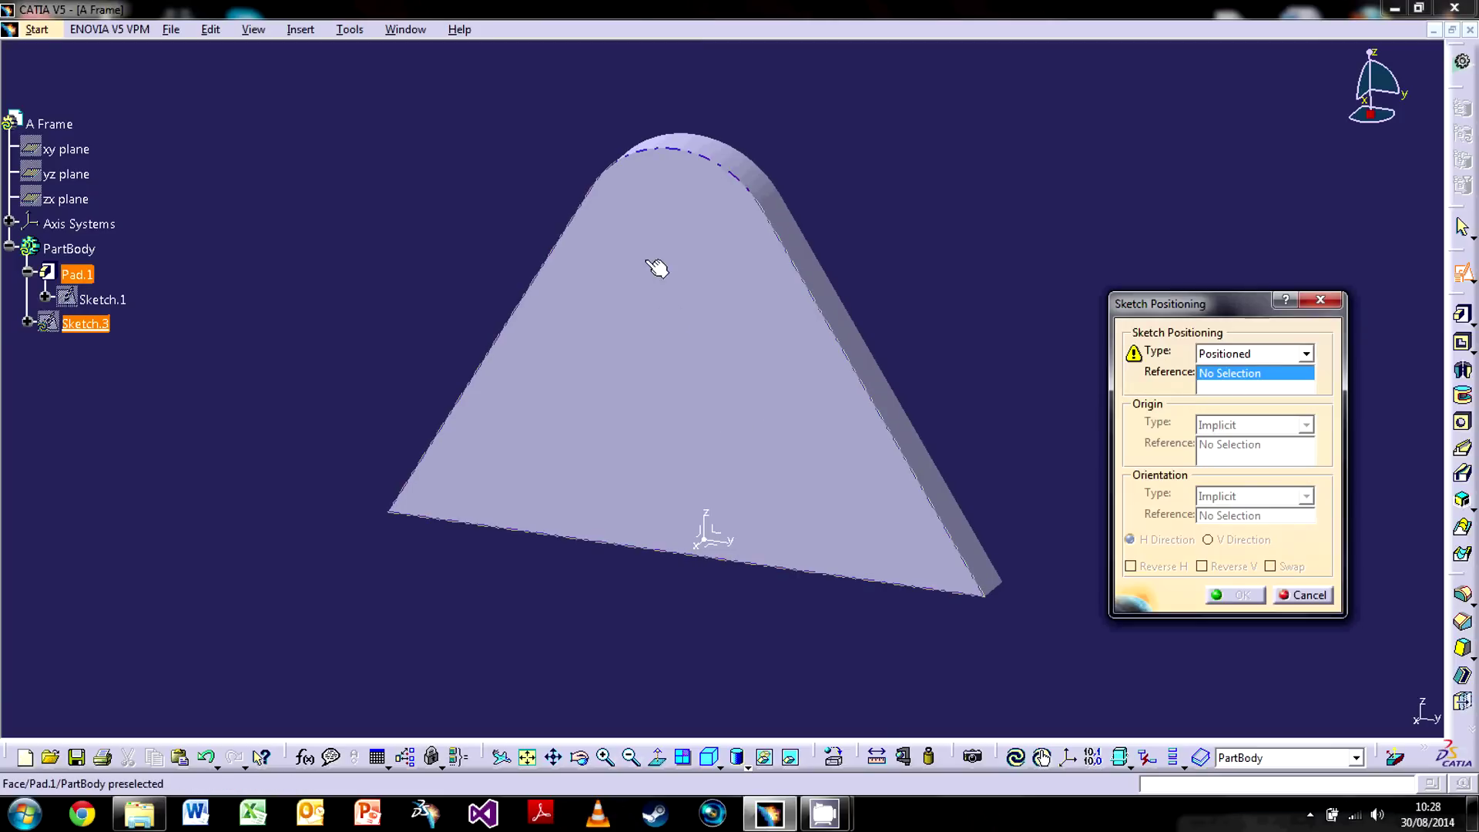
pyautogui.click(680, 185)
pyautogui.moveTo(936, 583)
pyautogui.mouseDown(button='middle')
pyautogui.moveTo(908, 466)
pyautogui.moveTo(792, 486)
pyautogui.moveTo(727, 367)
pyautogui.mouseUp(button='middle')
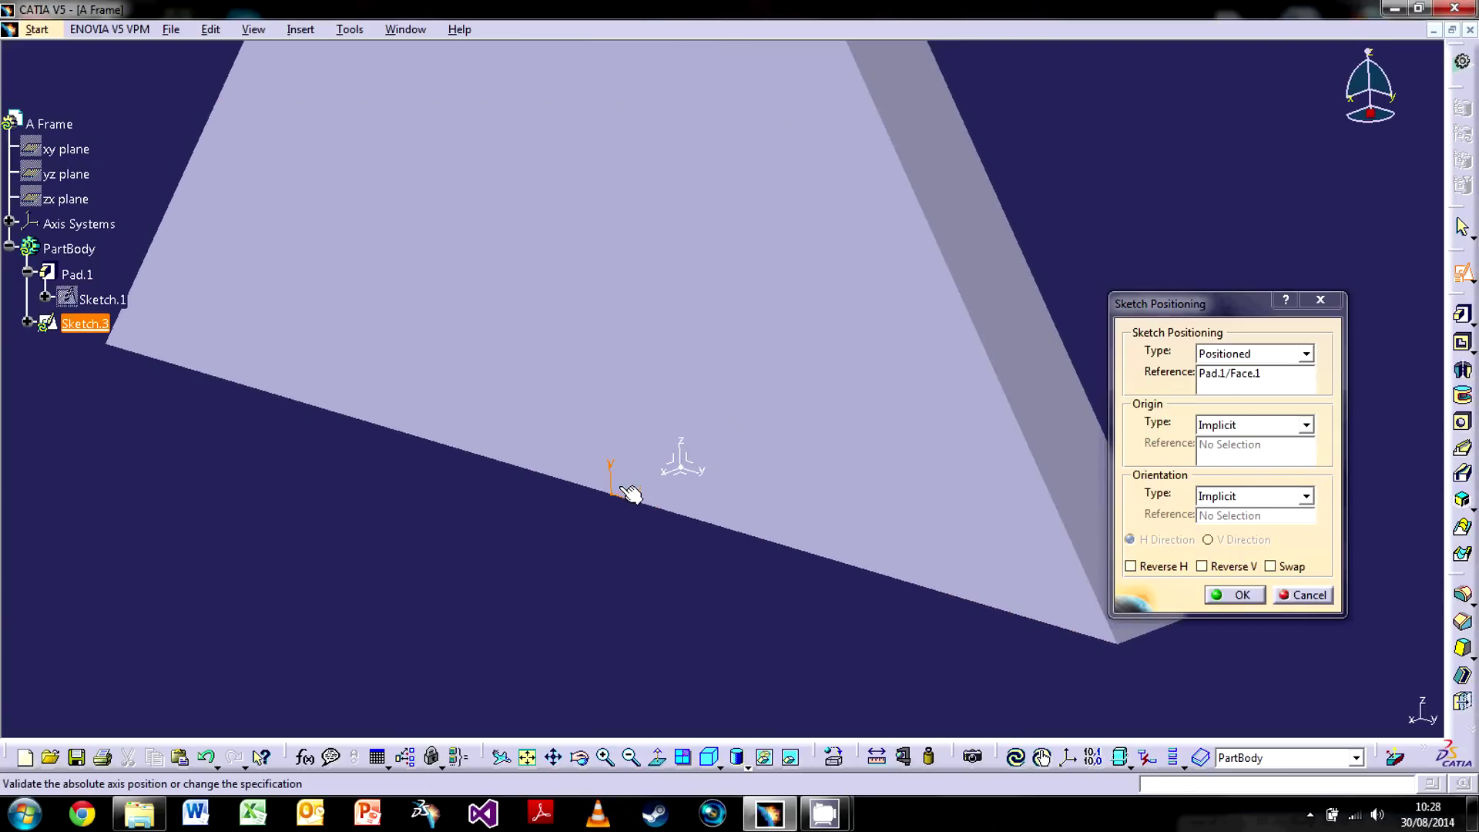
# Step: Try Part origin and a Projection point at the front face's lower corner vertex as the sketch's origin
pyautogui.click(1306, 425)
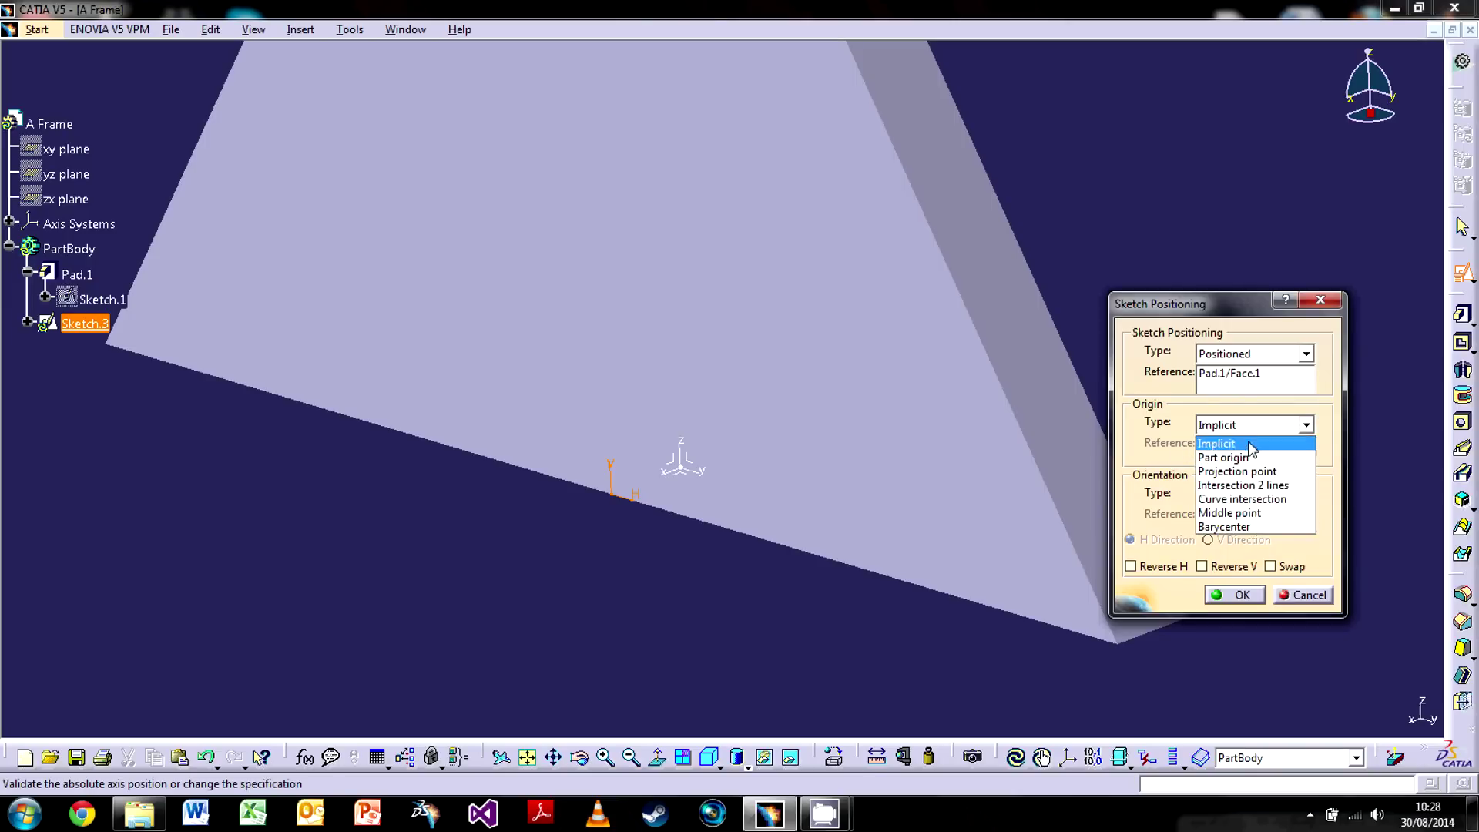
pyautogui.click(1248, 459)
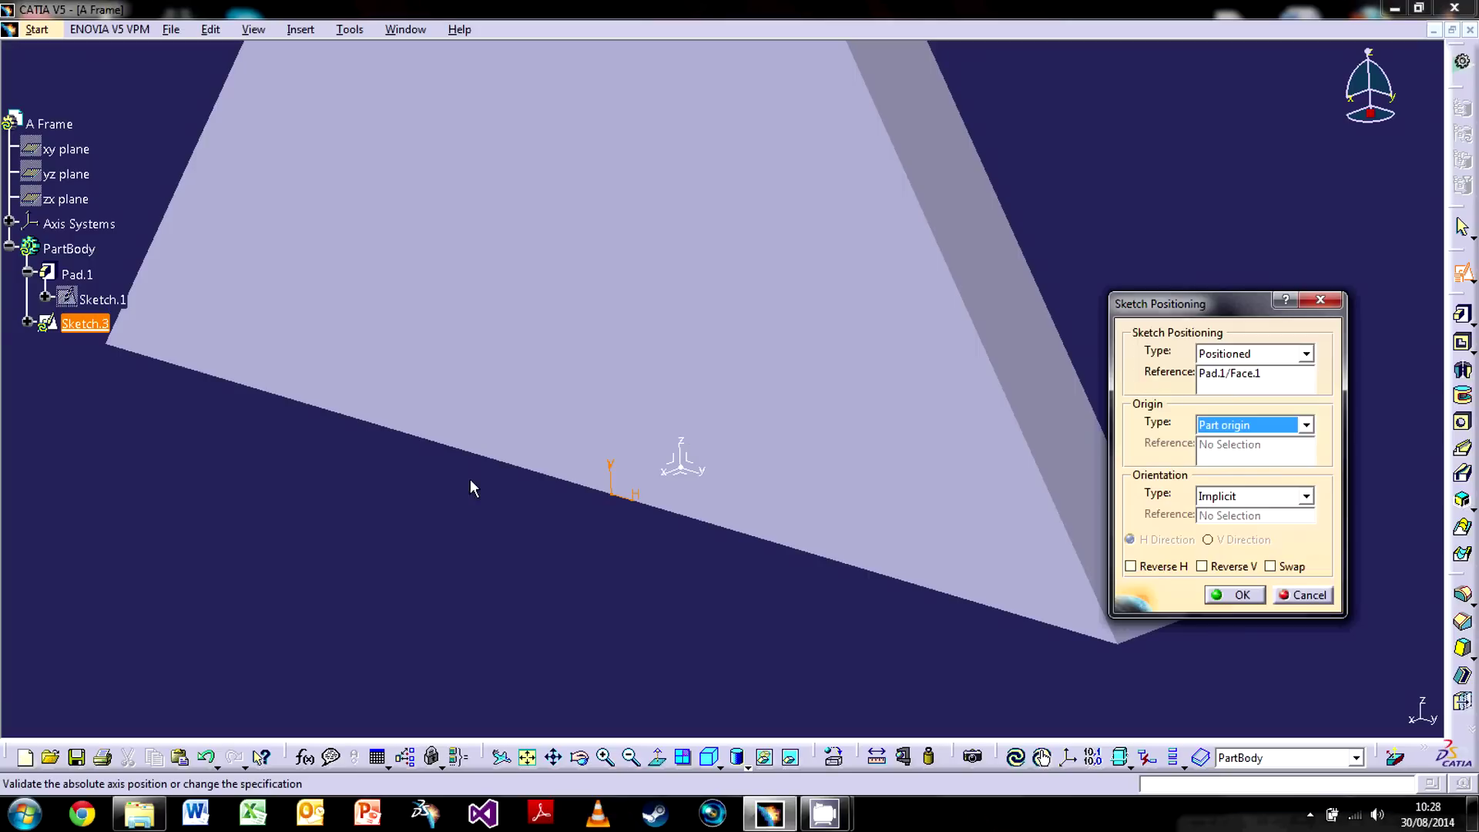
pyautogui.click(1278, 427)
pyautogui.click(1238, 471)
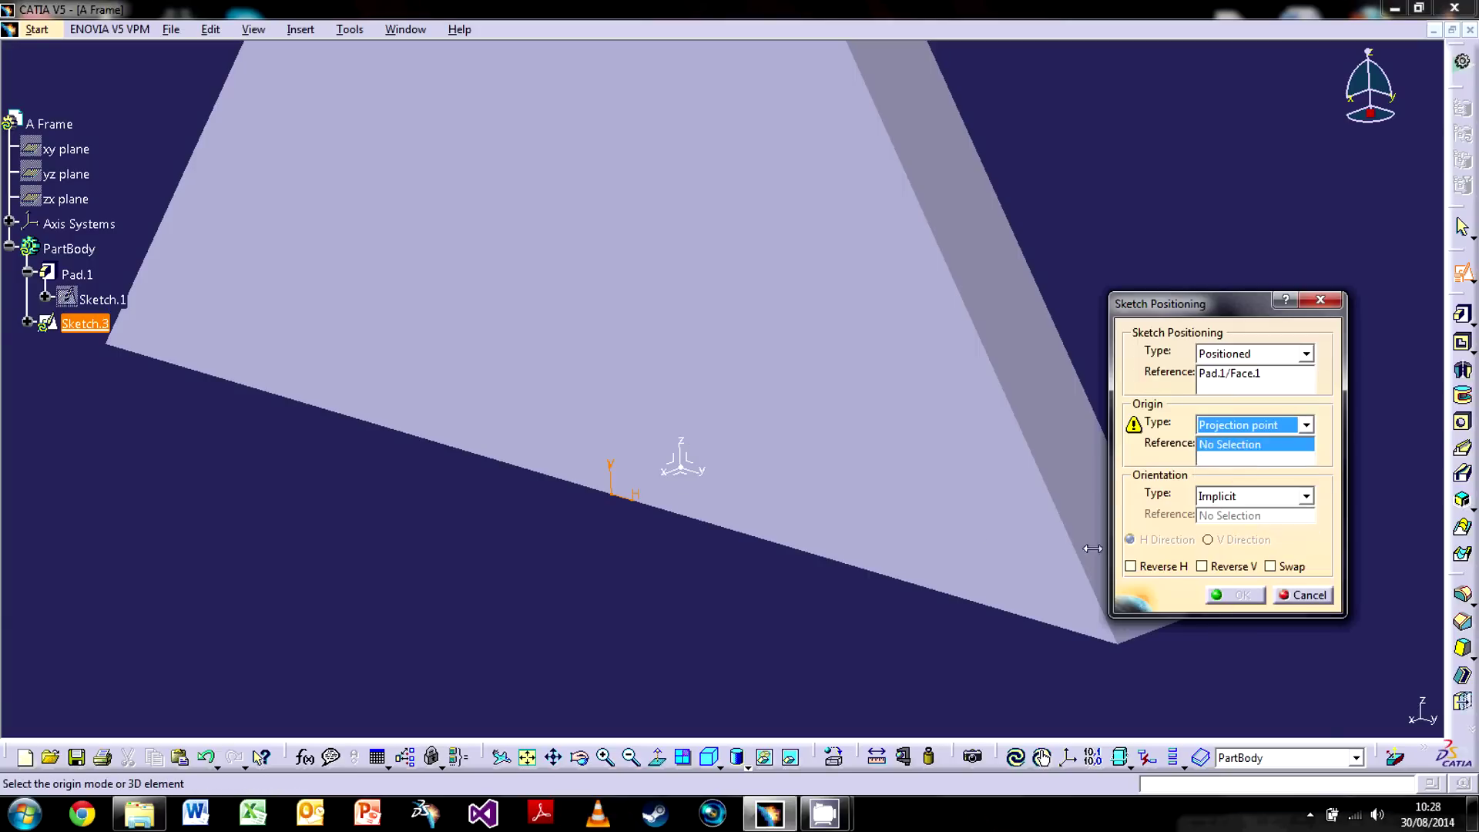
pyautogui.rightClick(932, 459)
pyautogui.click(872, 572)
pyautogui.moveTo(878, 558); pyautogui.dragTo(733, 540, button='middle')
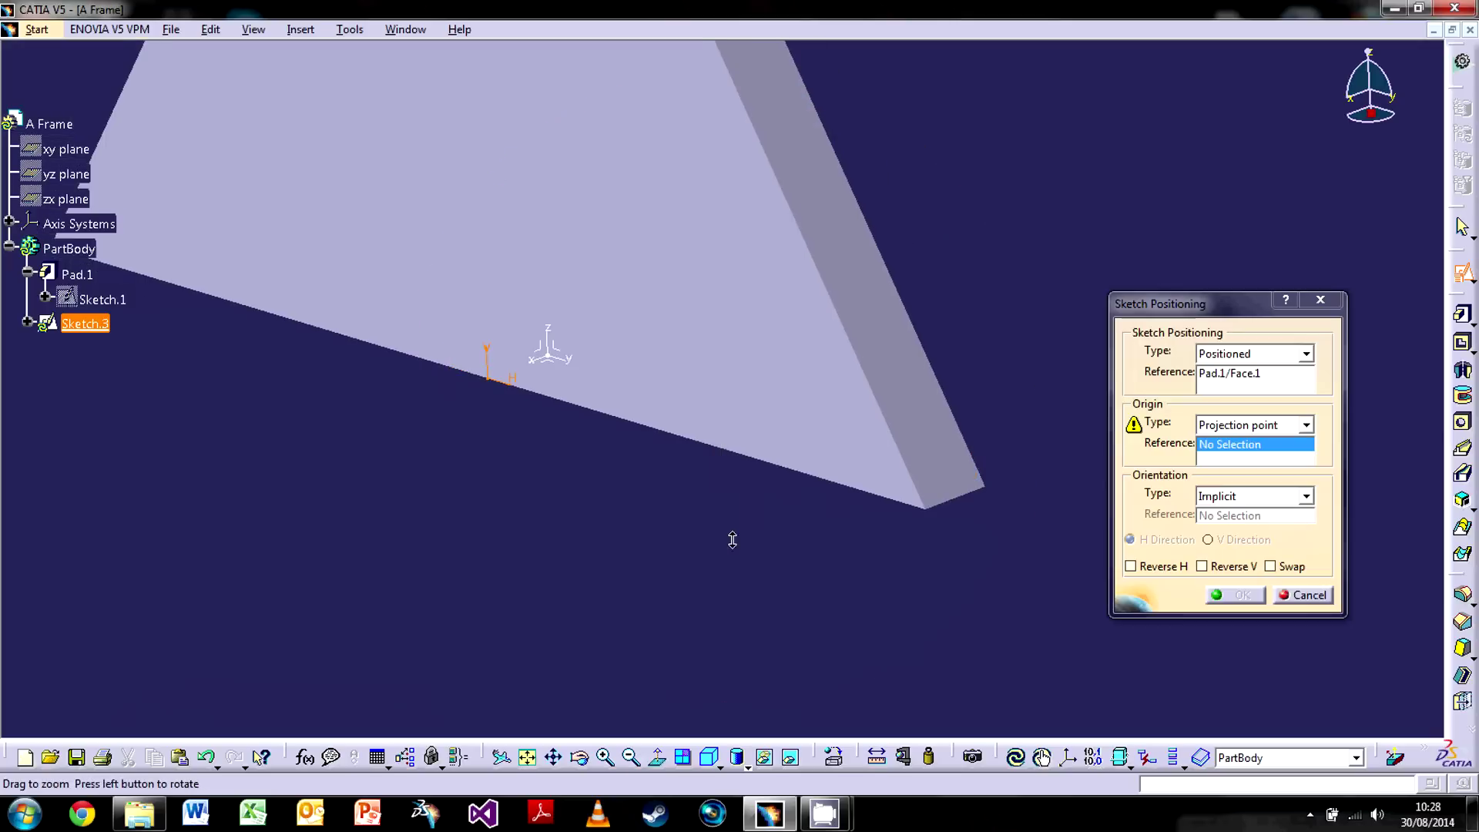
pyautogui.click(924, 512)
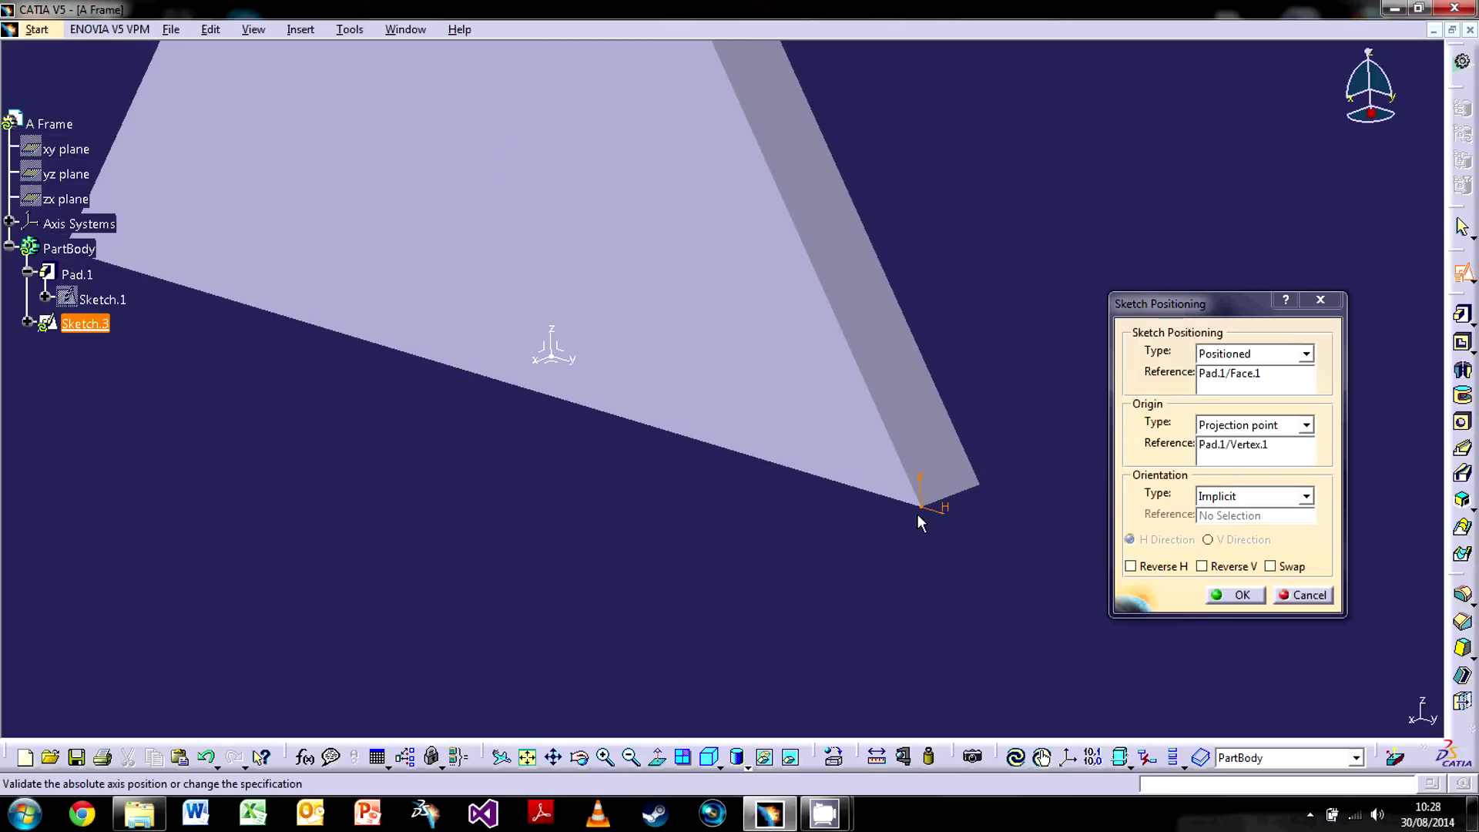
# Step: Set the sketch's origin to the Middle point of the front face's sloping edge beside the visible side face
pyautogui.click(1305, 425)
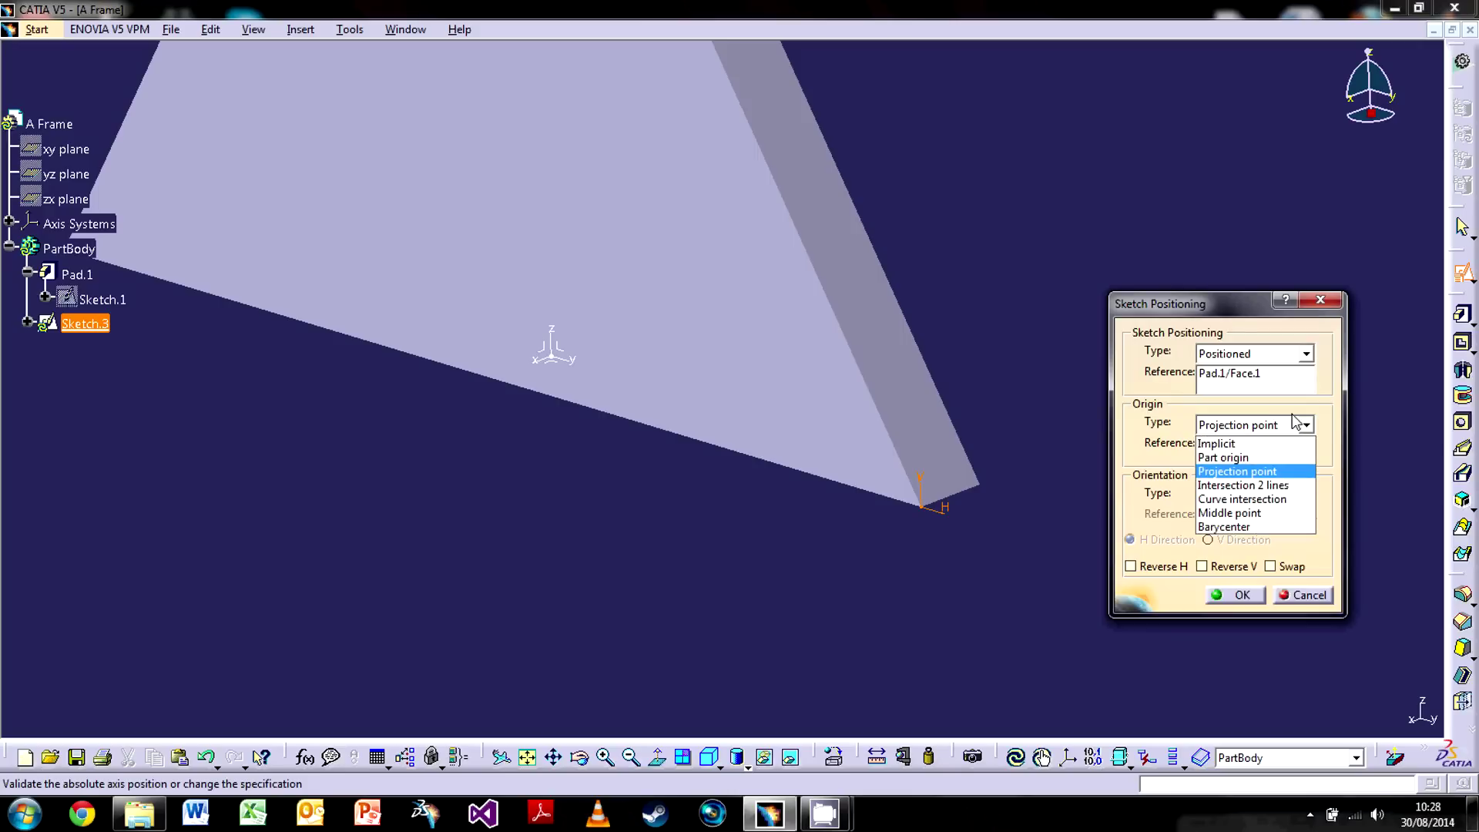
pyautogui.click(1248, 514)
pyautogui.click(878, 400)
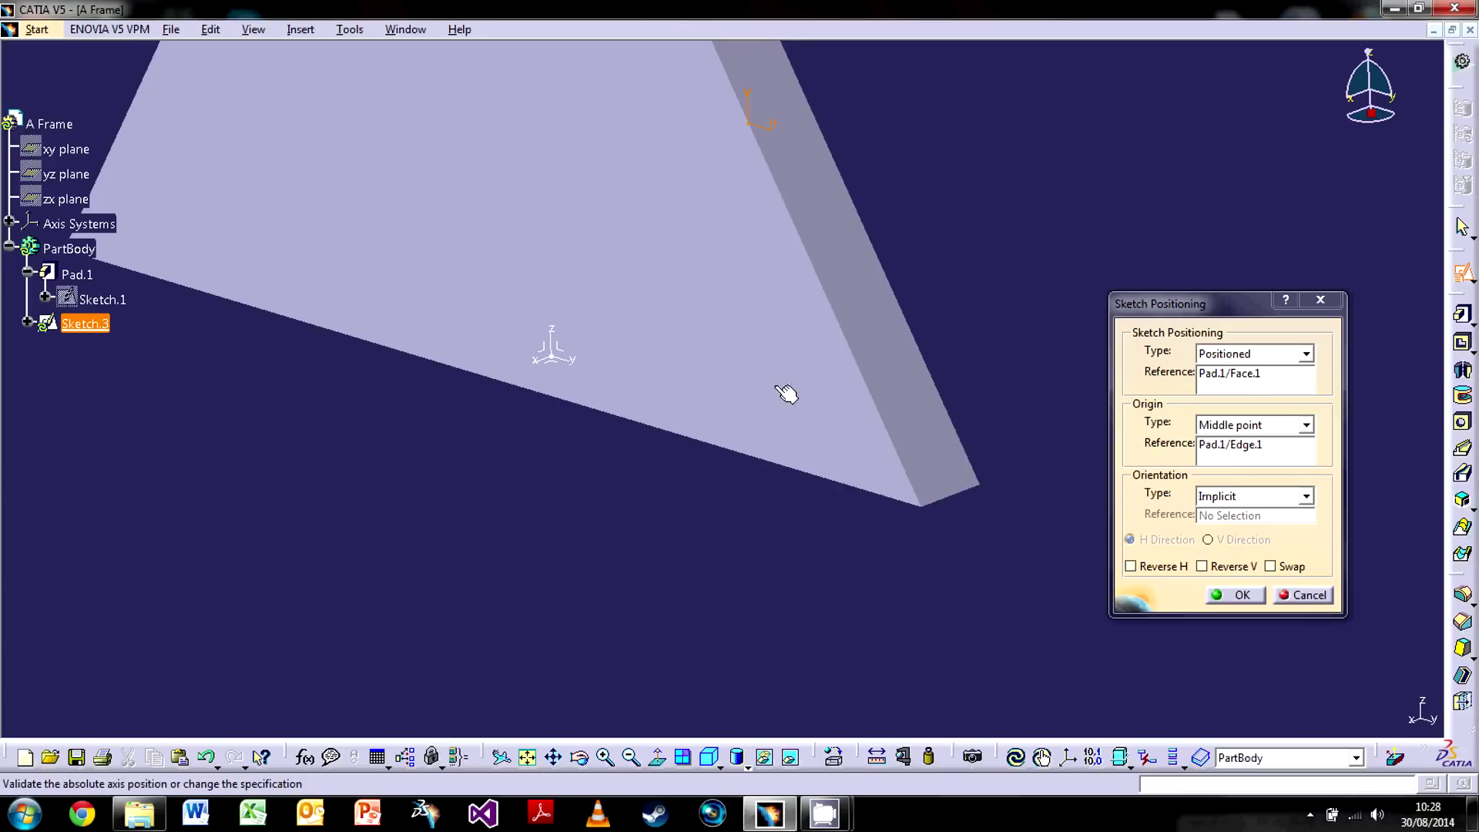
pyautogui.moveTo(785, 393); pyautogui.dragTo(805, 589, button='middle')
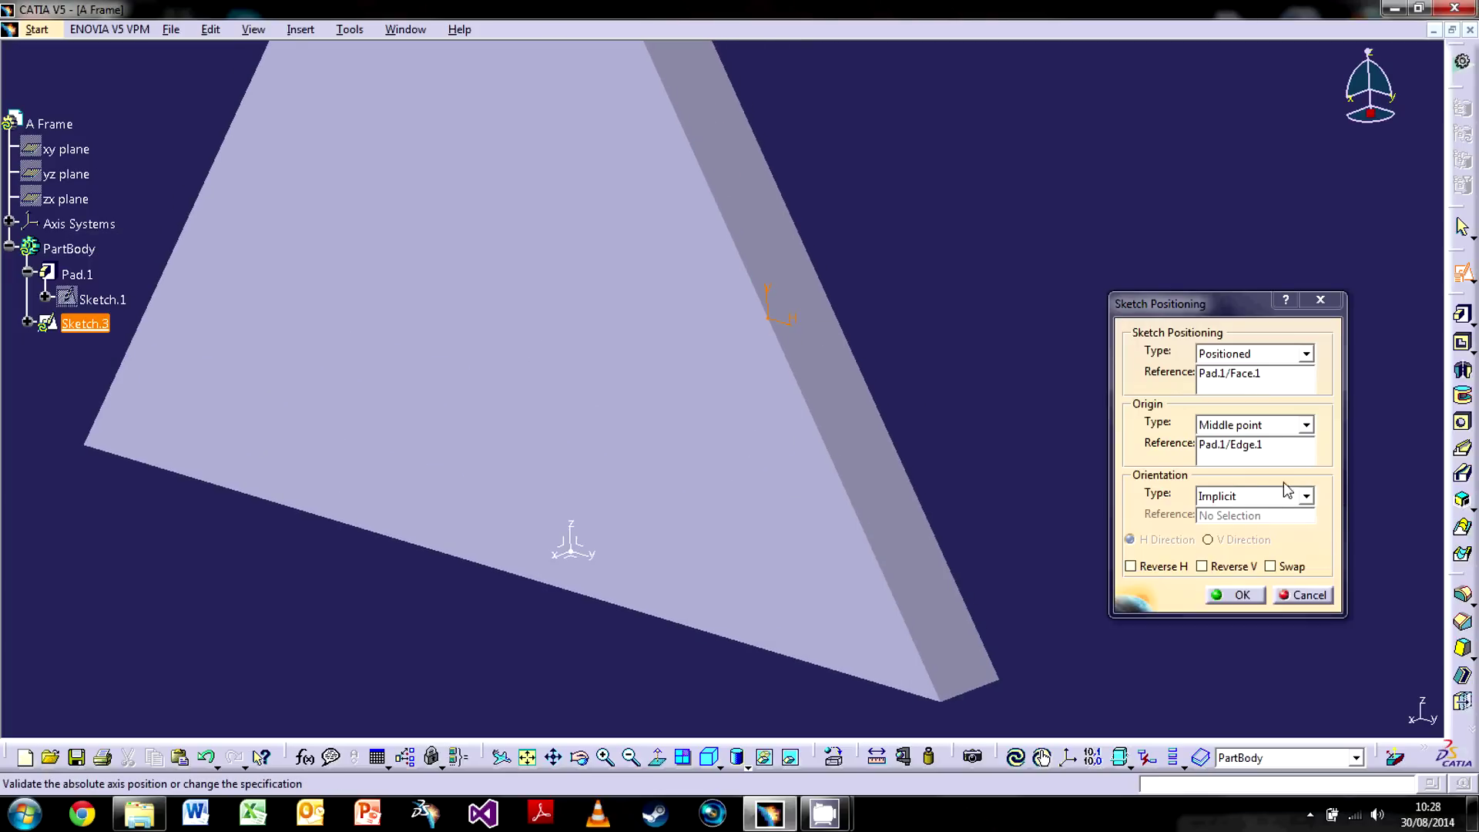
# Step: Set the sketch's origin to Curve intersection, referenced to the axis of the pad's rounded top surface
pyautogui.click(1303, 425)
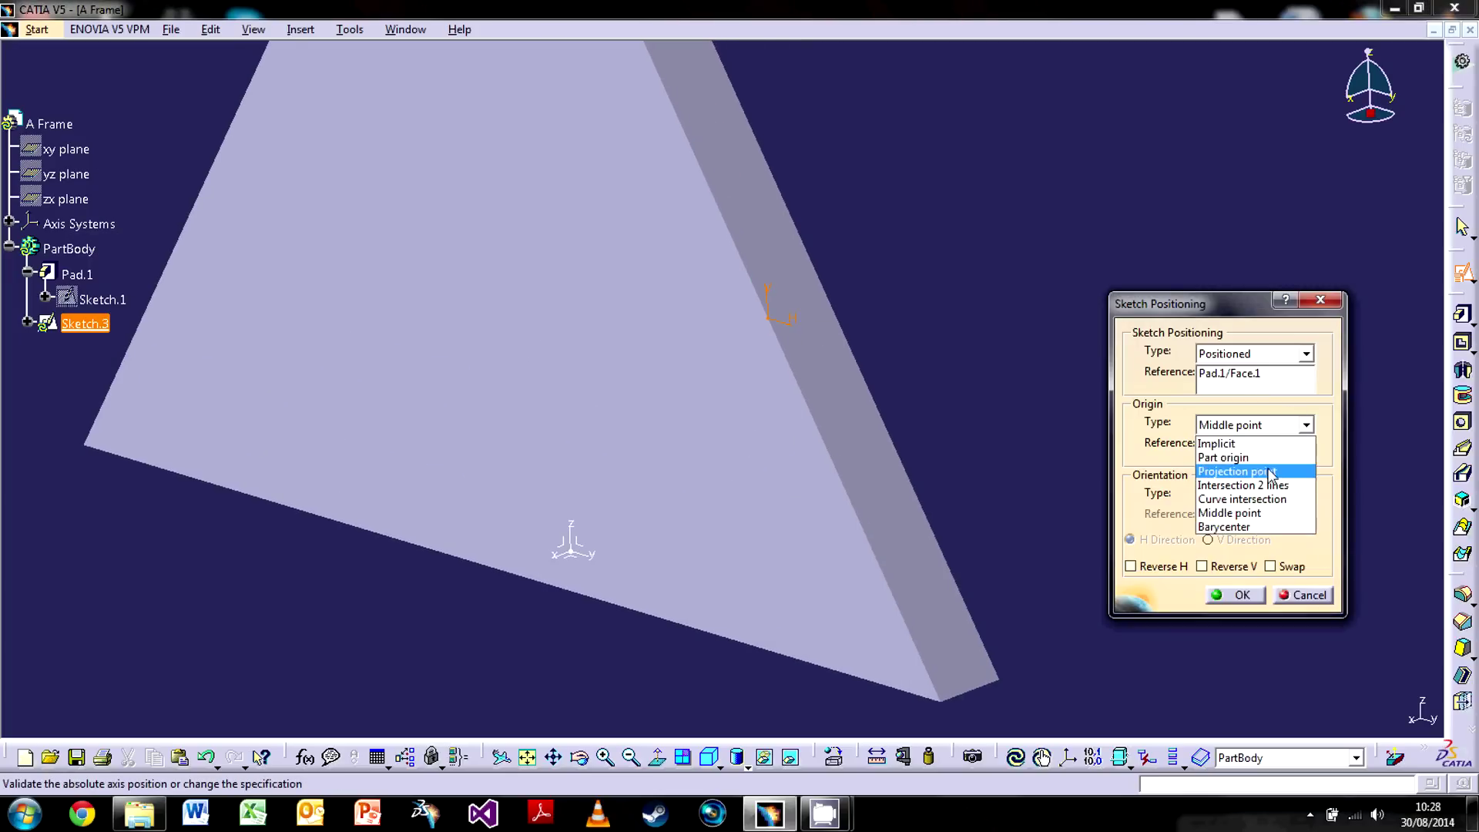
pyautogui.click(1257, 500)
pyautogui.moveTo(825, 380); pyautogui.dragTo(968, 382, button='middle')
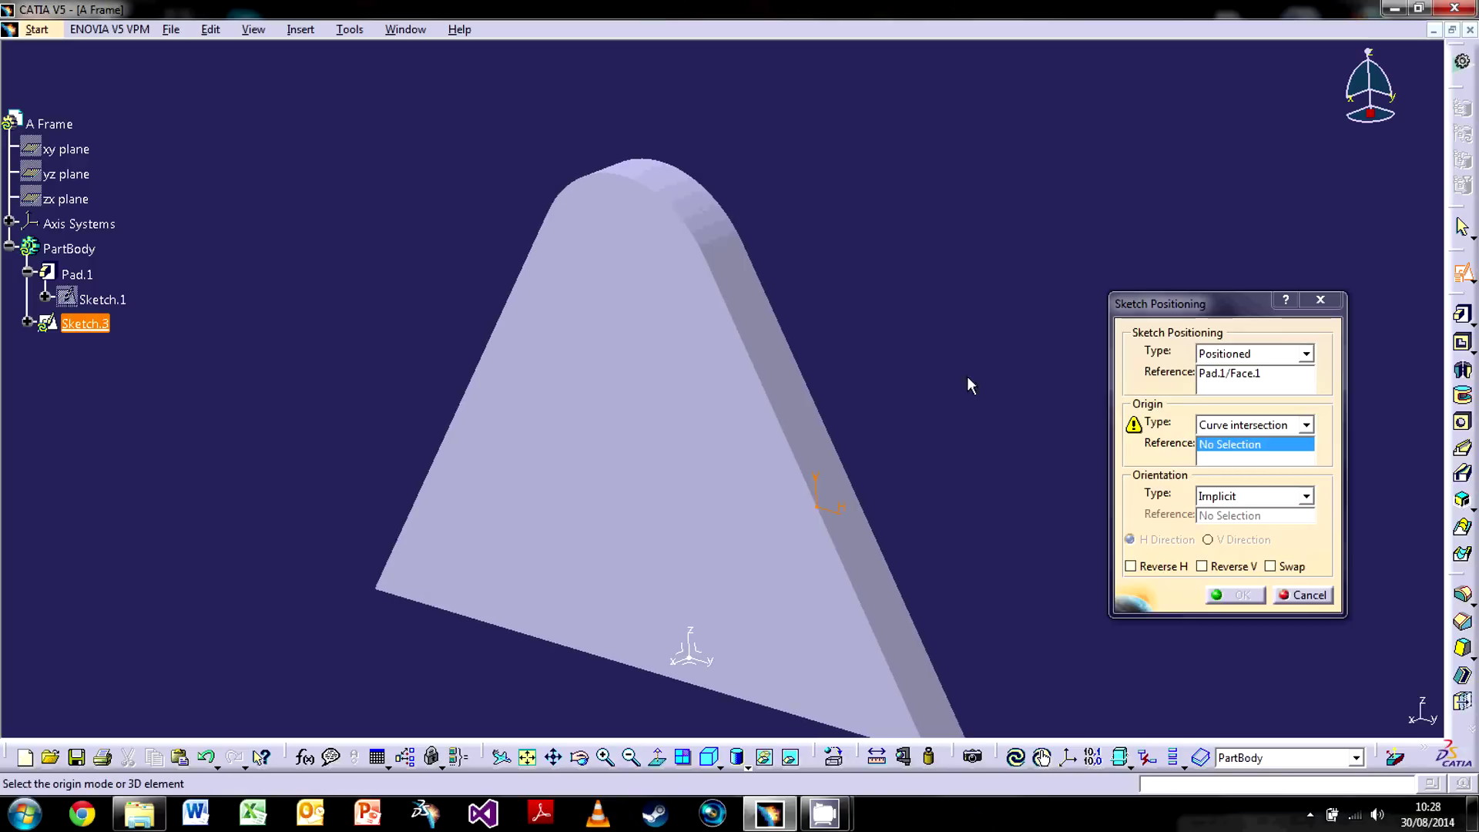
pyautogui.click(680, 198)
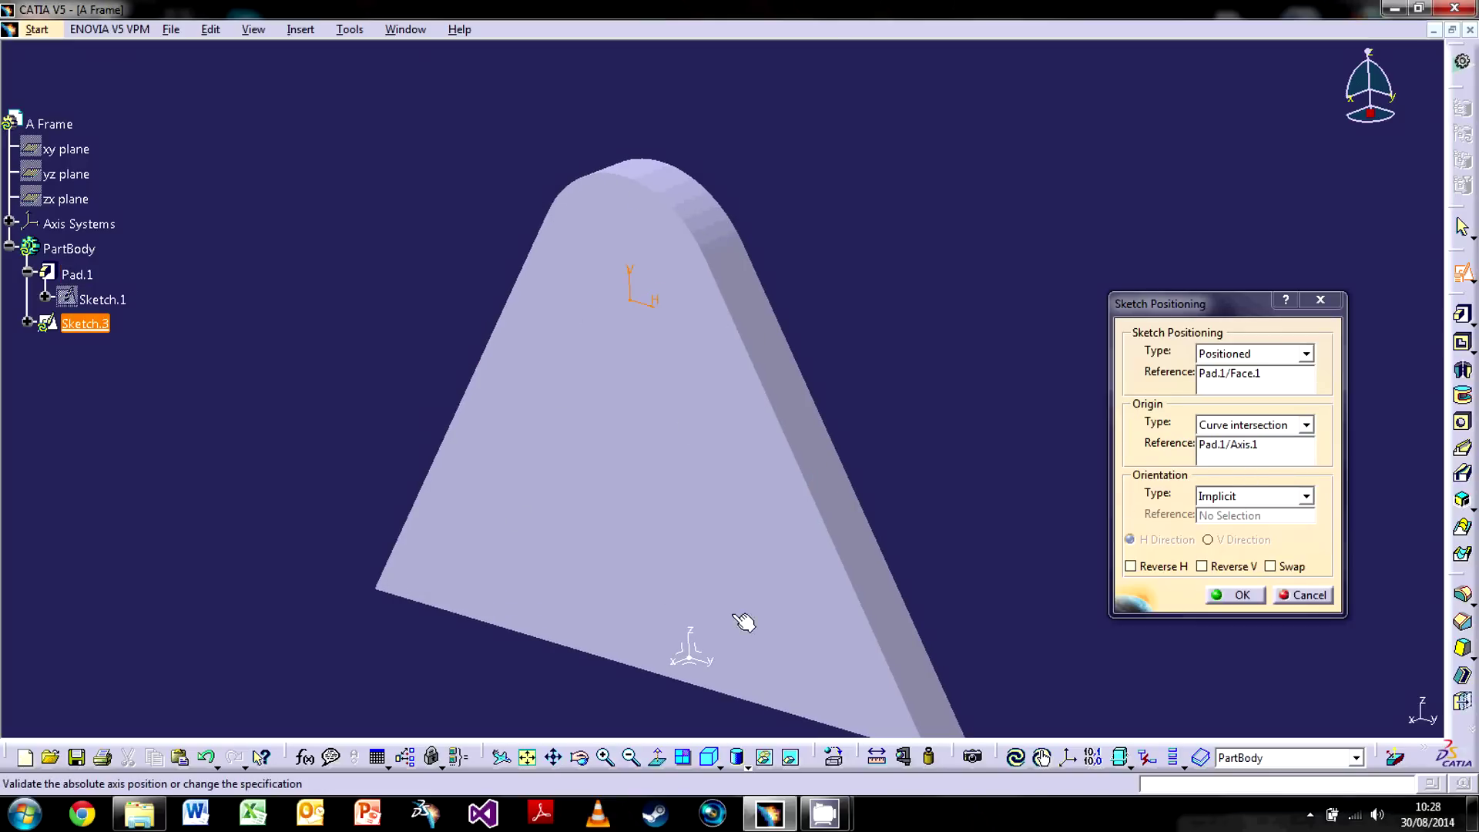
pyautogui.moveTo(743, 622); pyautogui.dragTo(709, 393, button='middle')
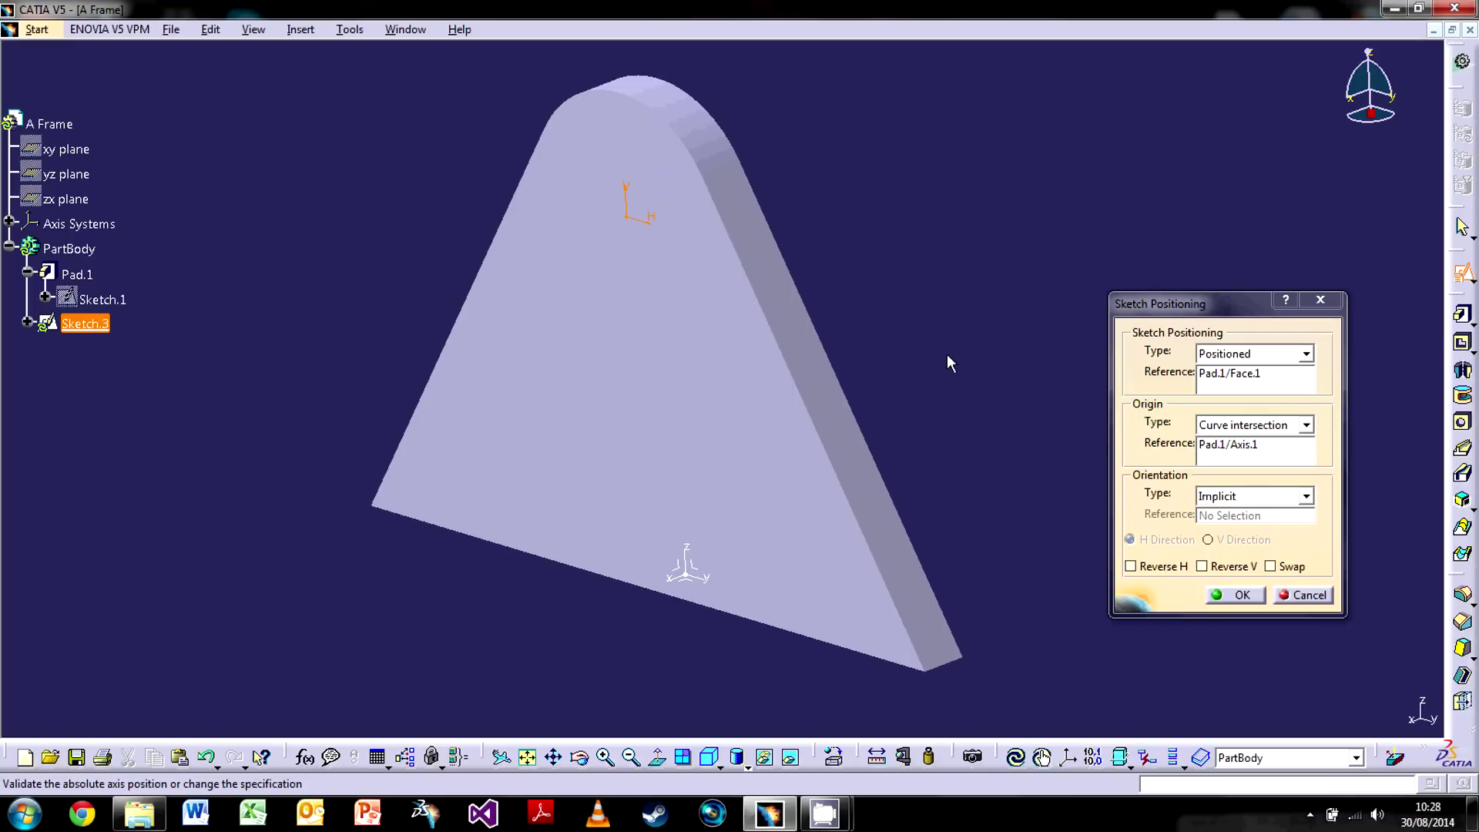
# Step: Try the X Axis, Y Axis and Z Axis types for the sketch's orientation
pyautogui.click(1306, 496)
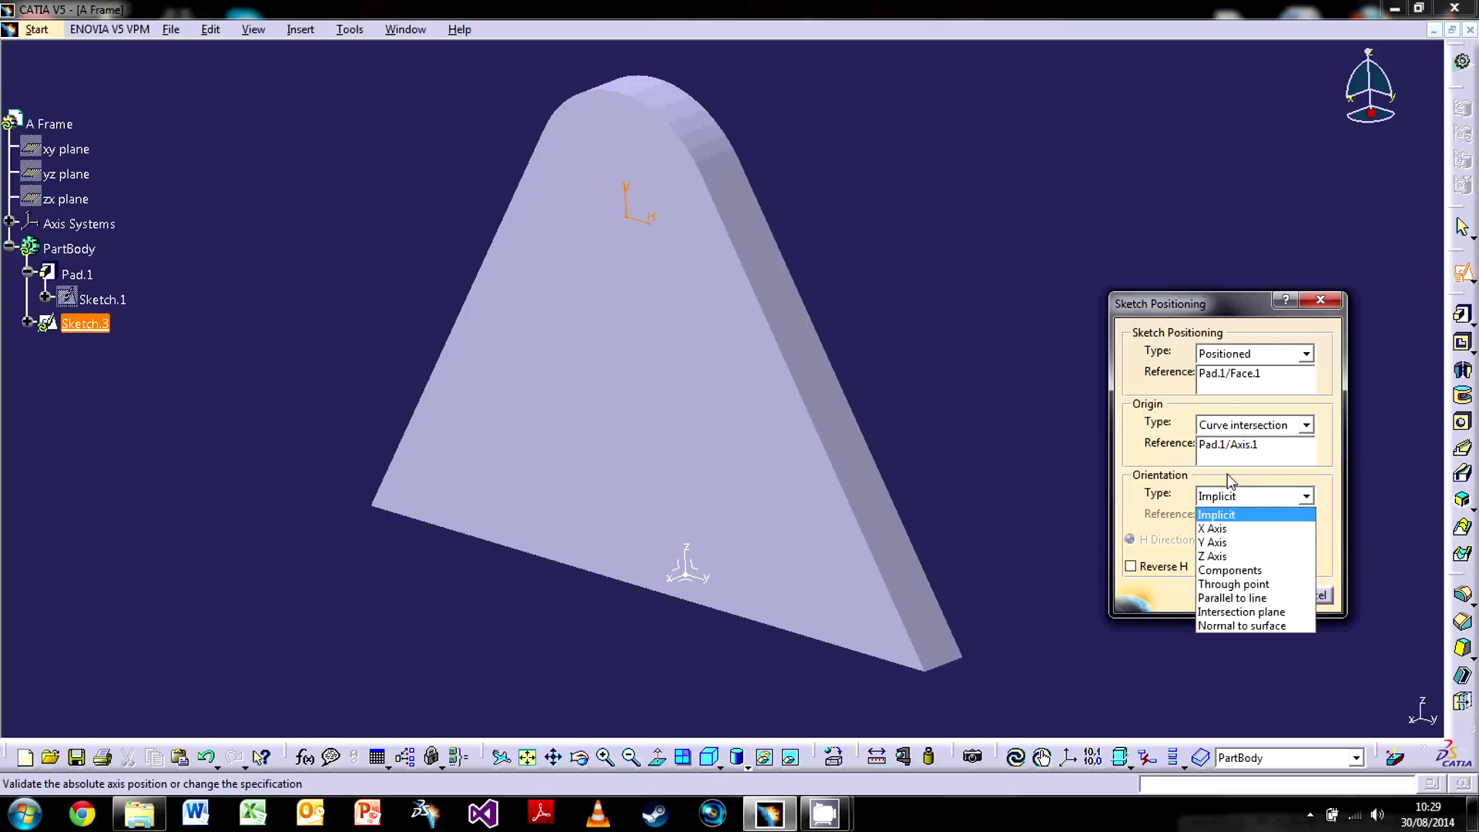
pyautogui.click(1219, 530)
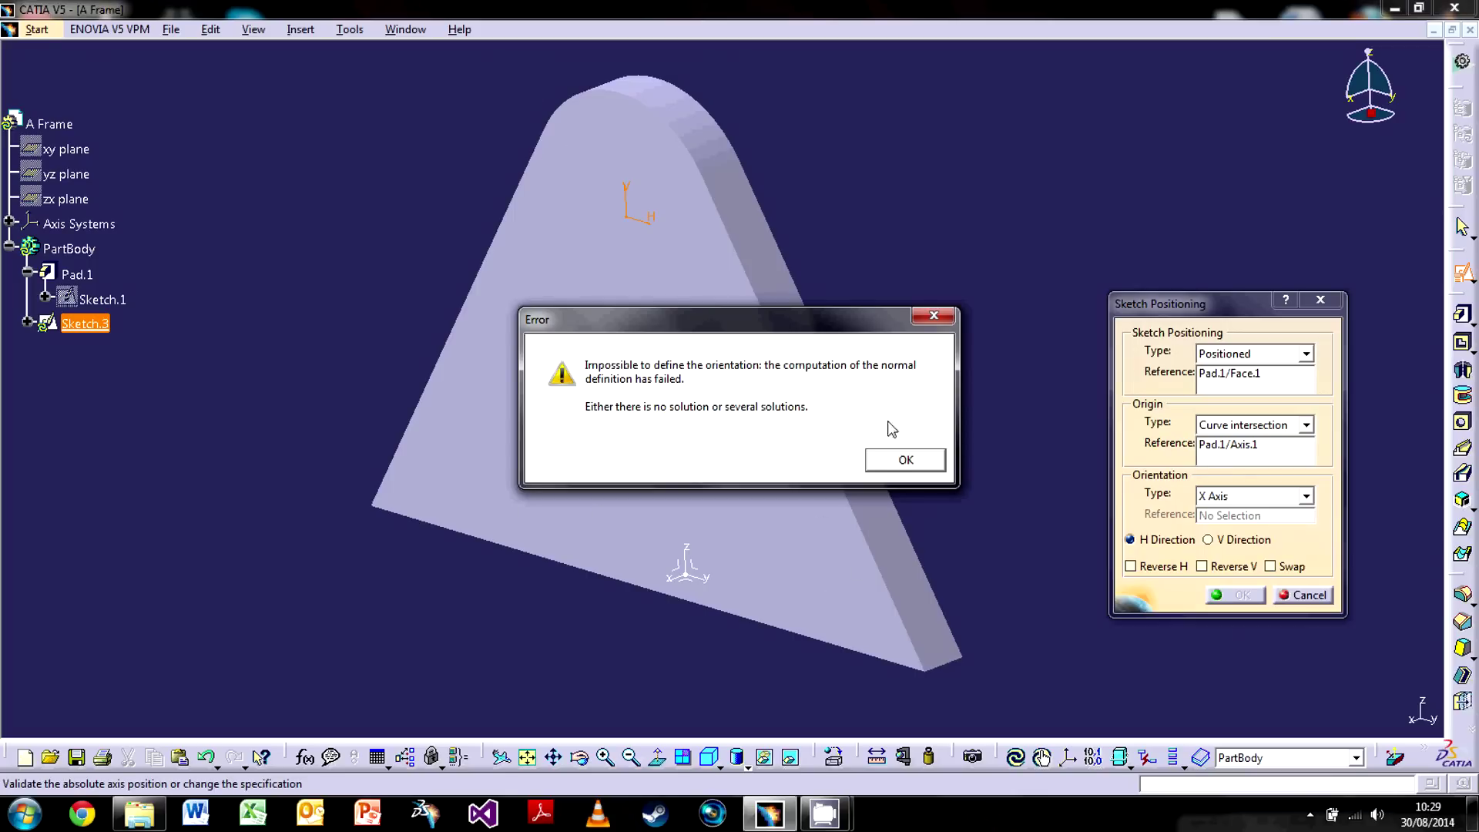
pyautogui.click(906, 460)
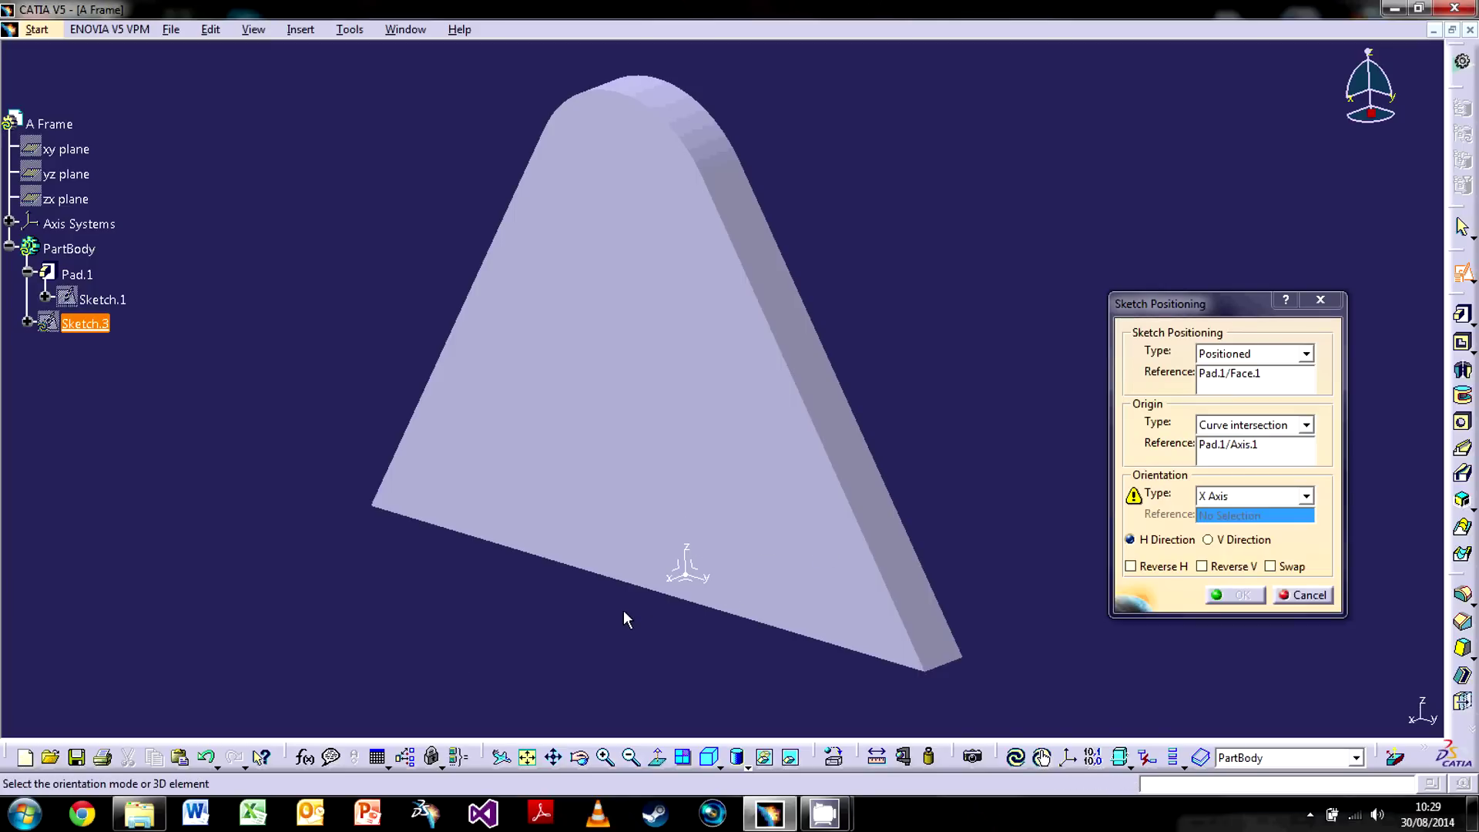
pyautogui.click(1306, 497)
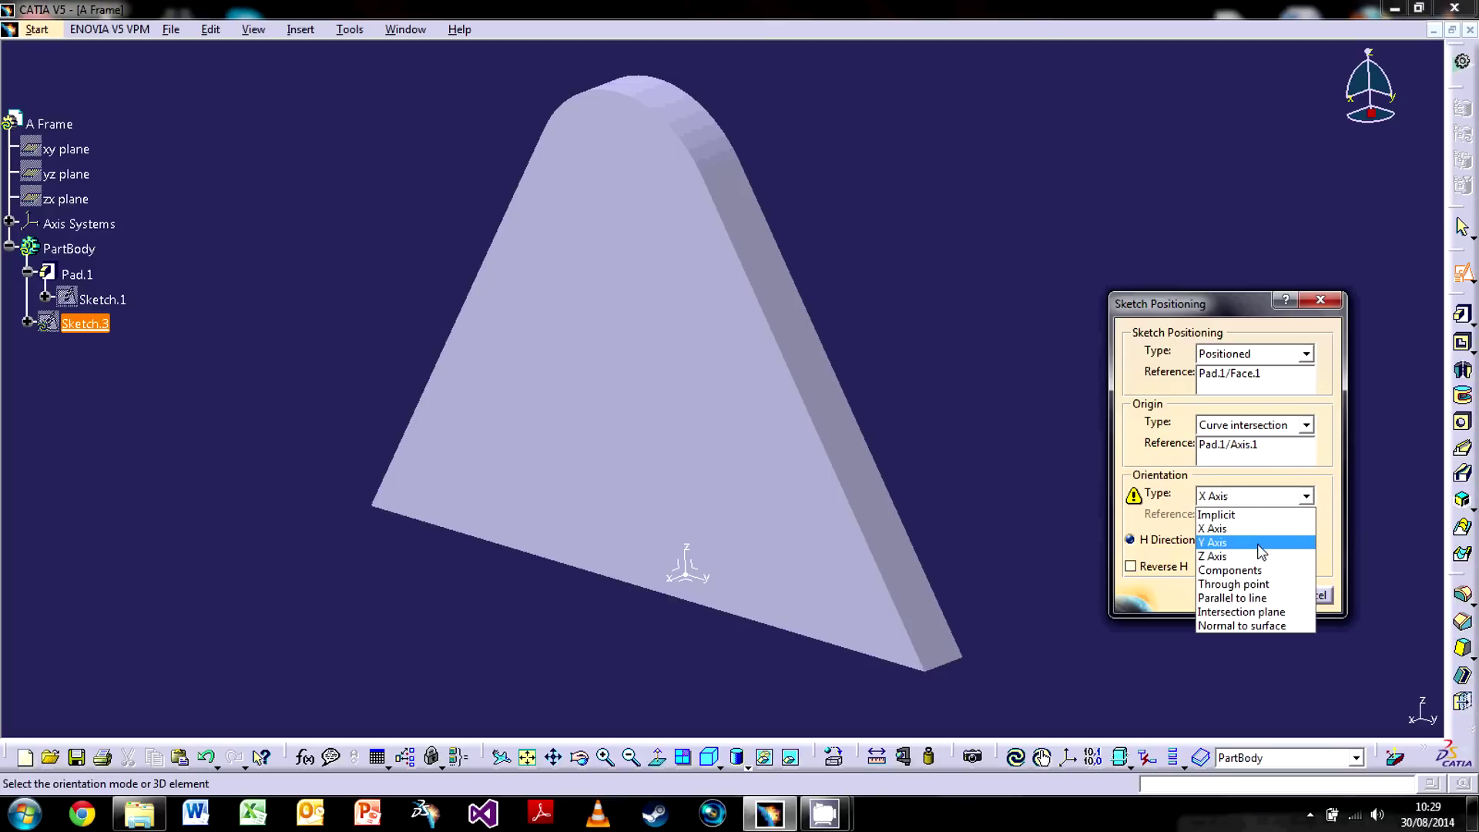
pyautogui.click(1263, 540)
pyautogui.click(1306, 497)
pyautogui.click(1264, 556)
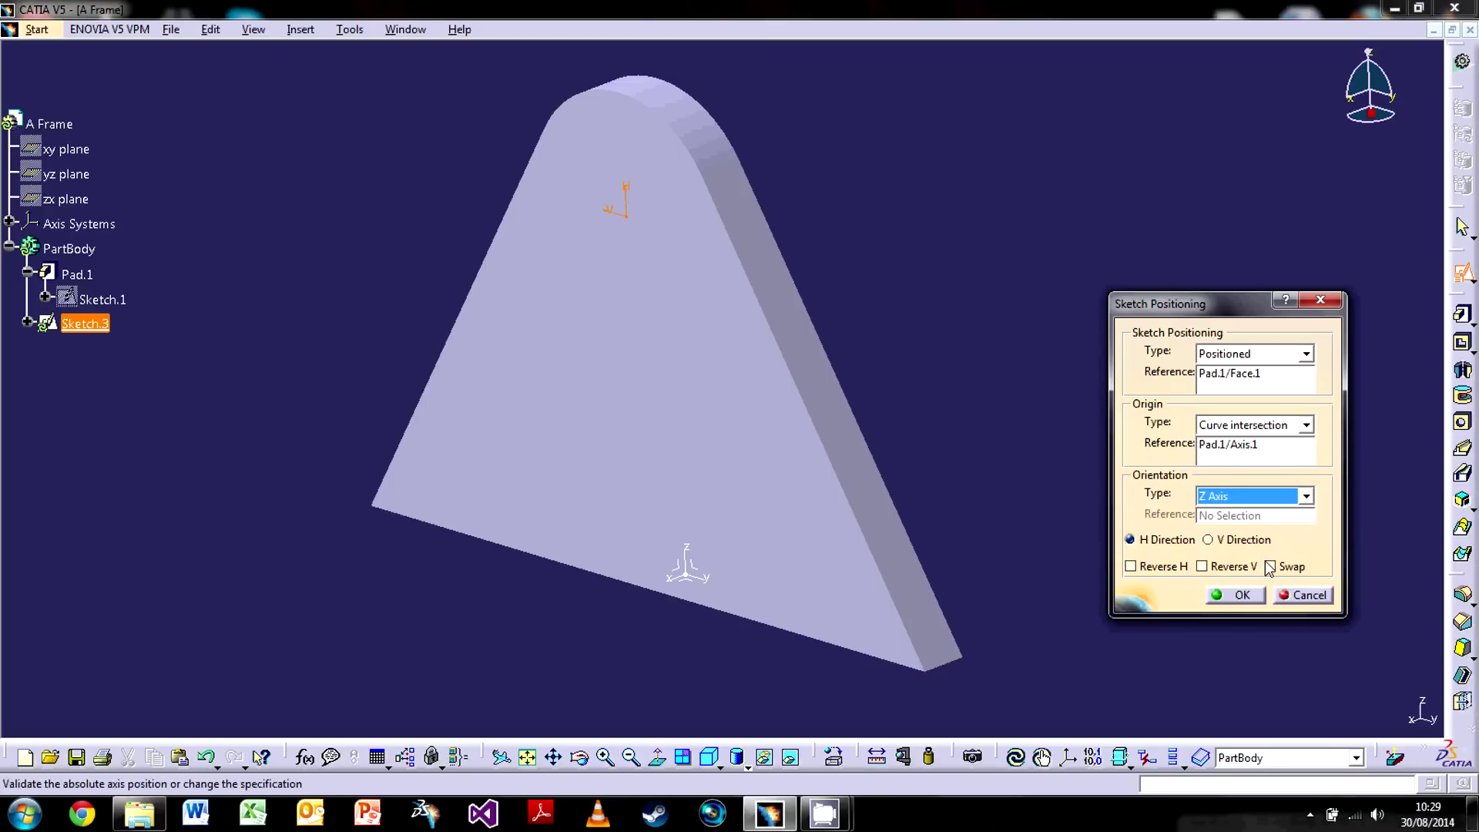
# Step: Try the Through point orientation, using the front face's lower corner vertex beside the visible side face
pyautogui.click(1306, 498)
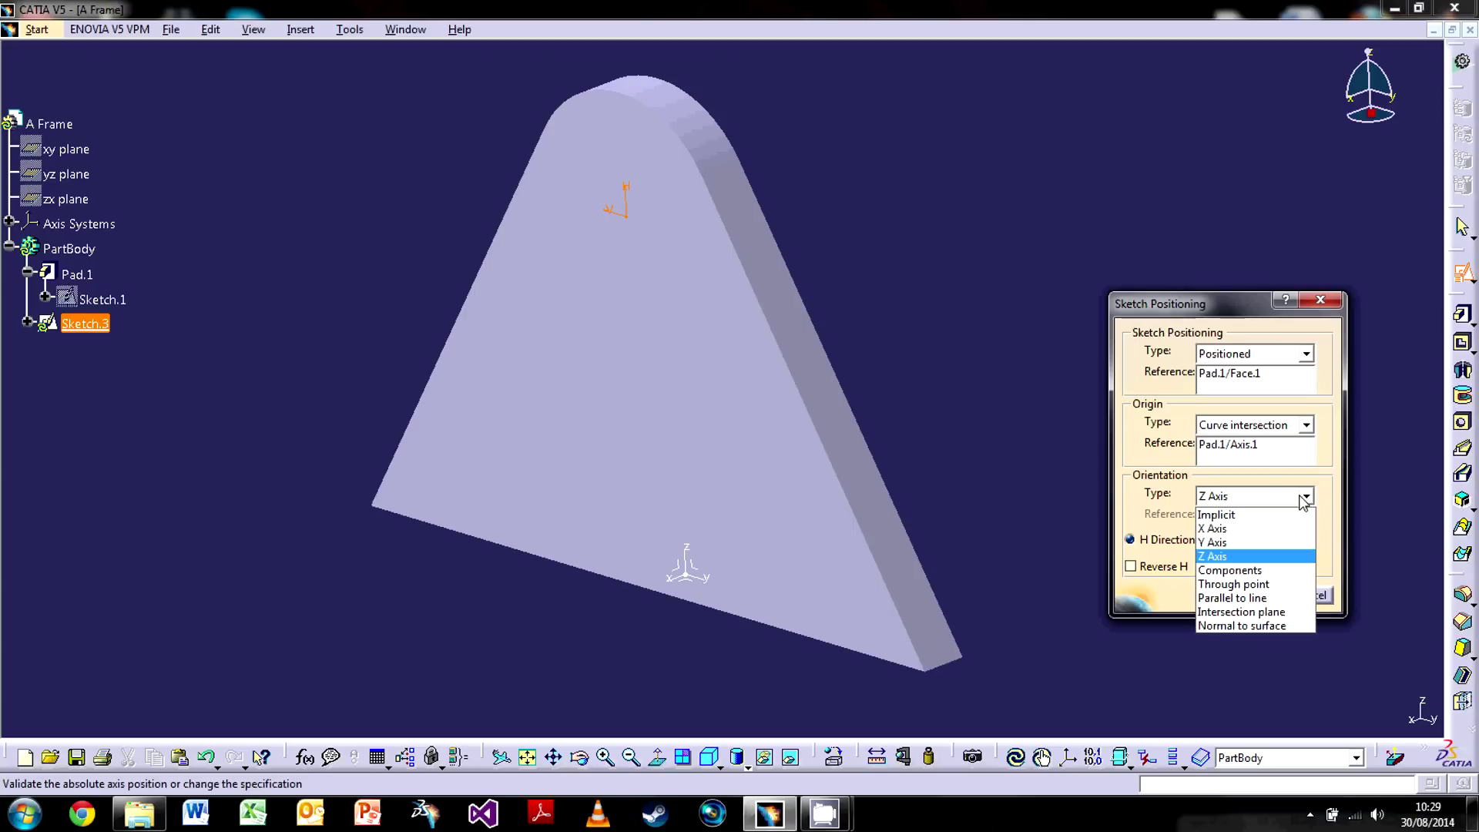
pyautogui.click(1249, 587)
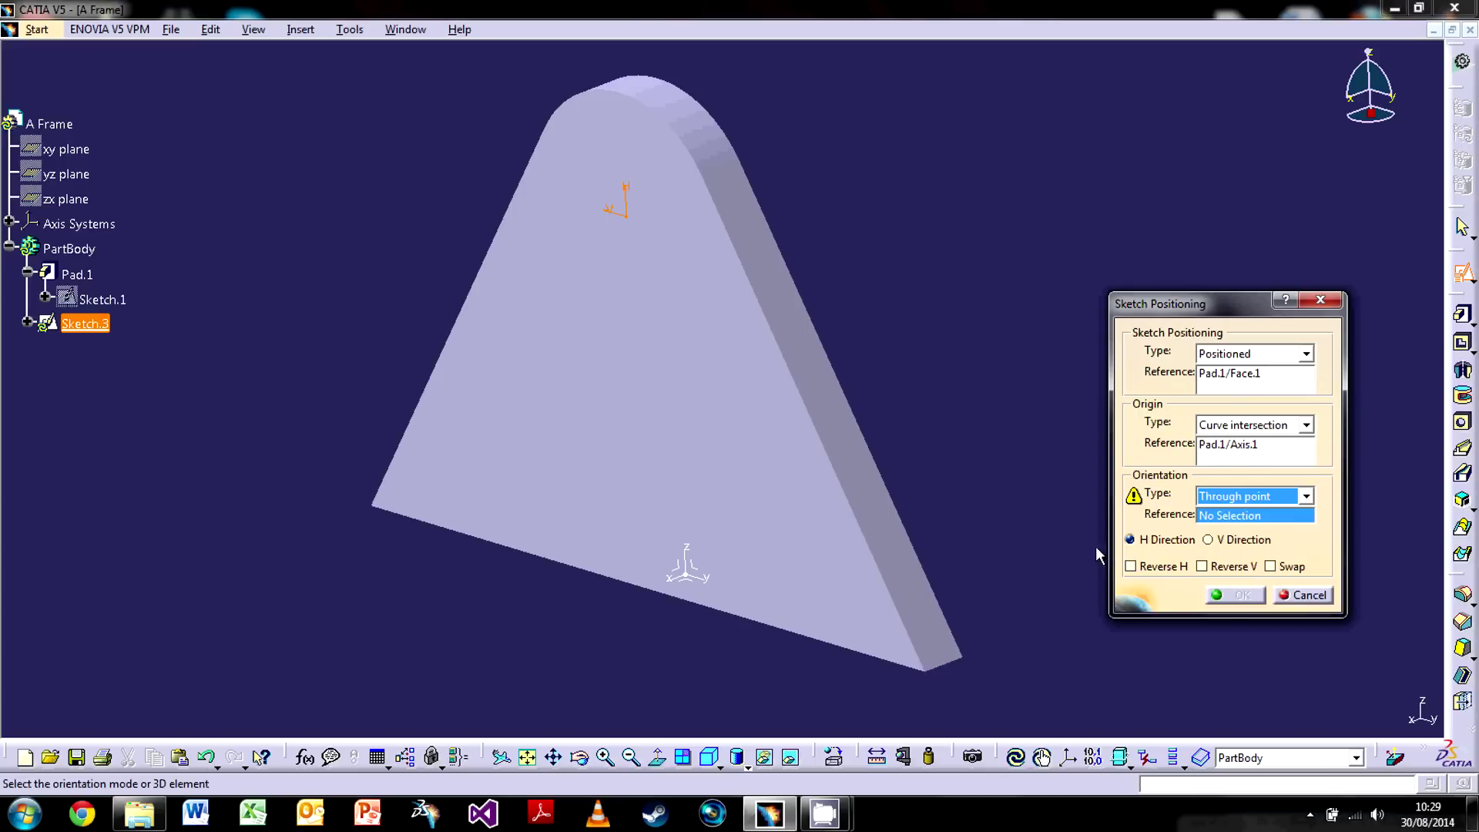
pyautogui.click(928, 668)
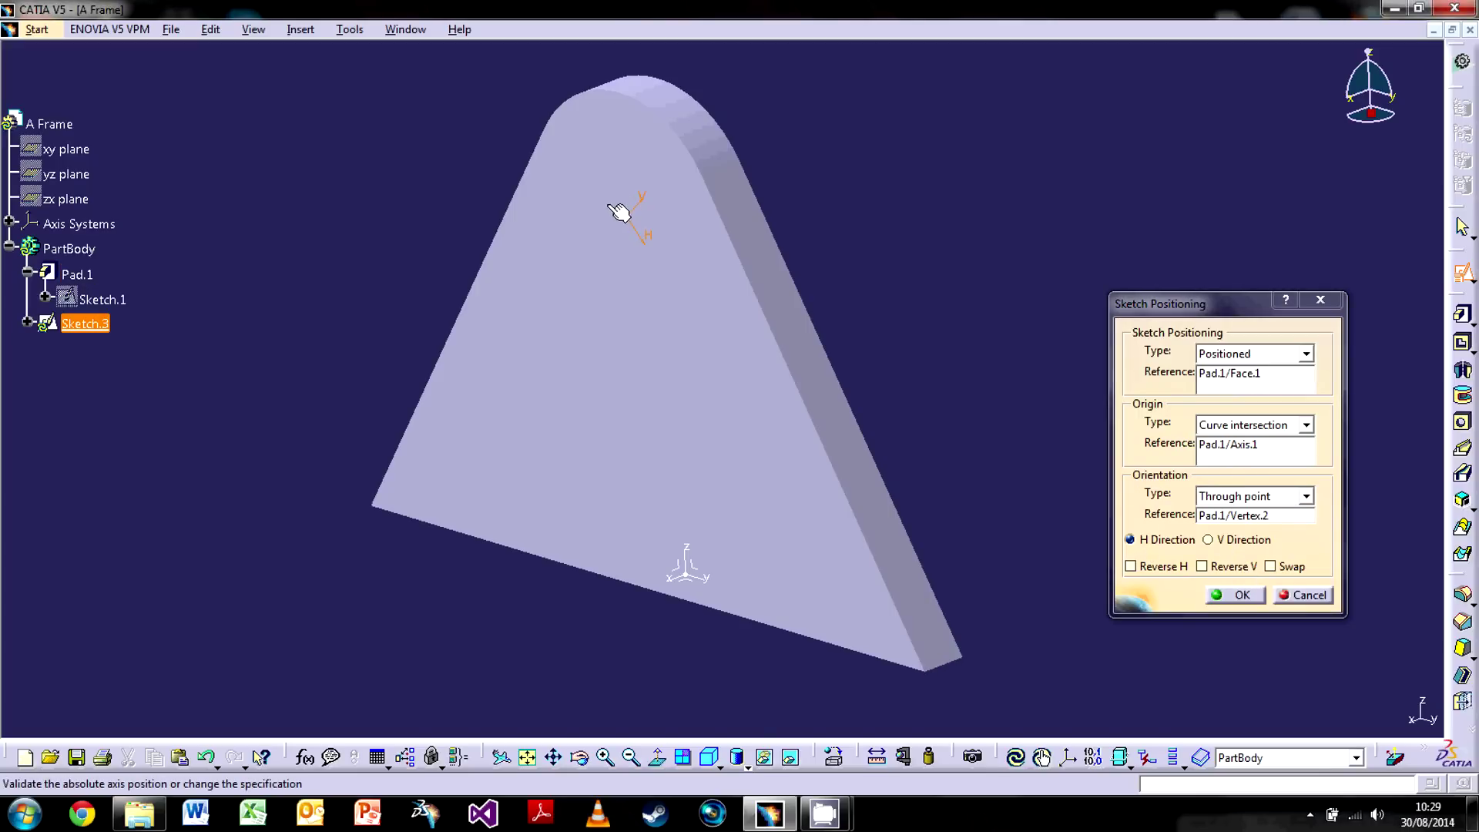
pyautogui.click(1281, 497)
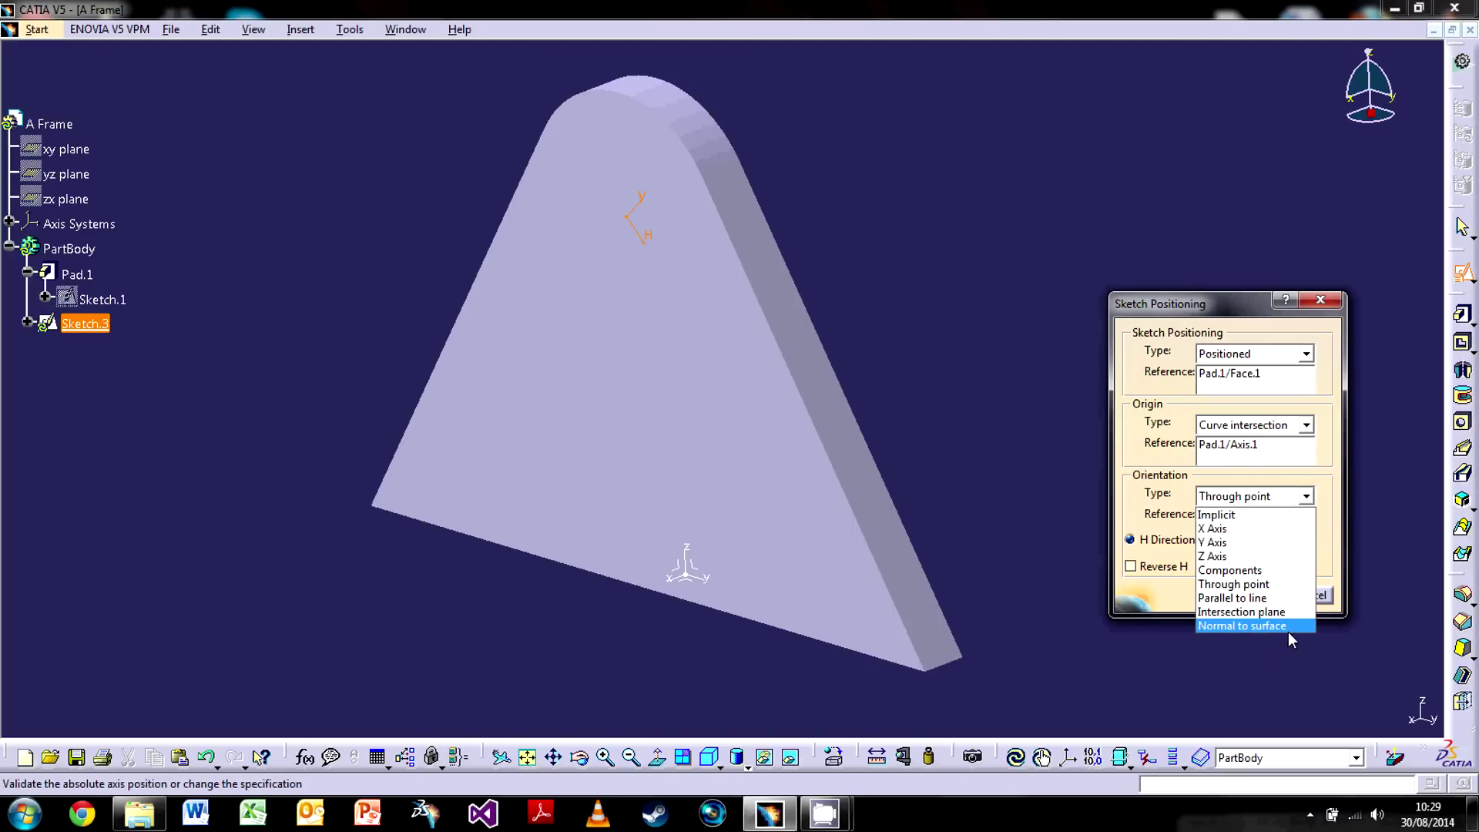
pyautogui.click(1233, 584)
# Step: Set the sketch's orientation to Normal to surface, referencing the pad's sloping side face, and assign it to the H Direction
pyautogui.click(1303, 499)
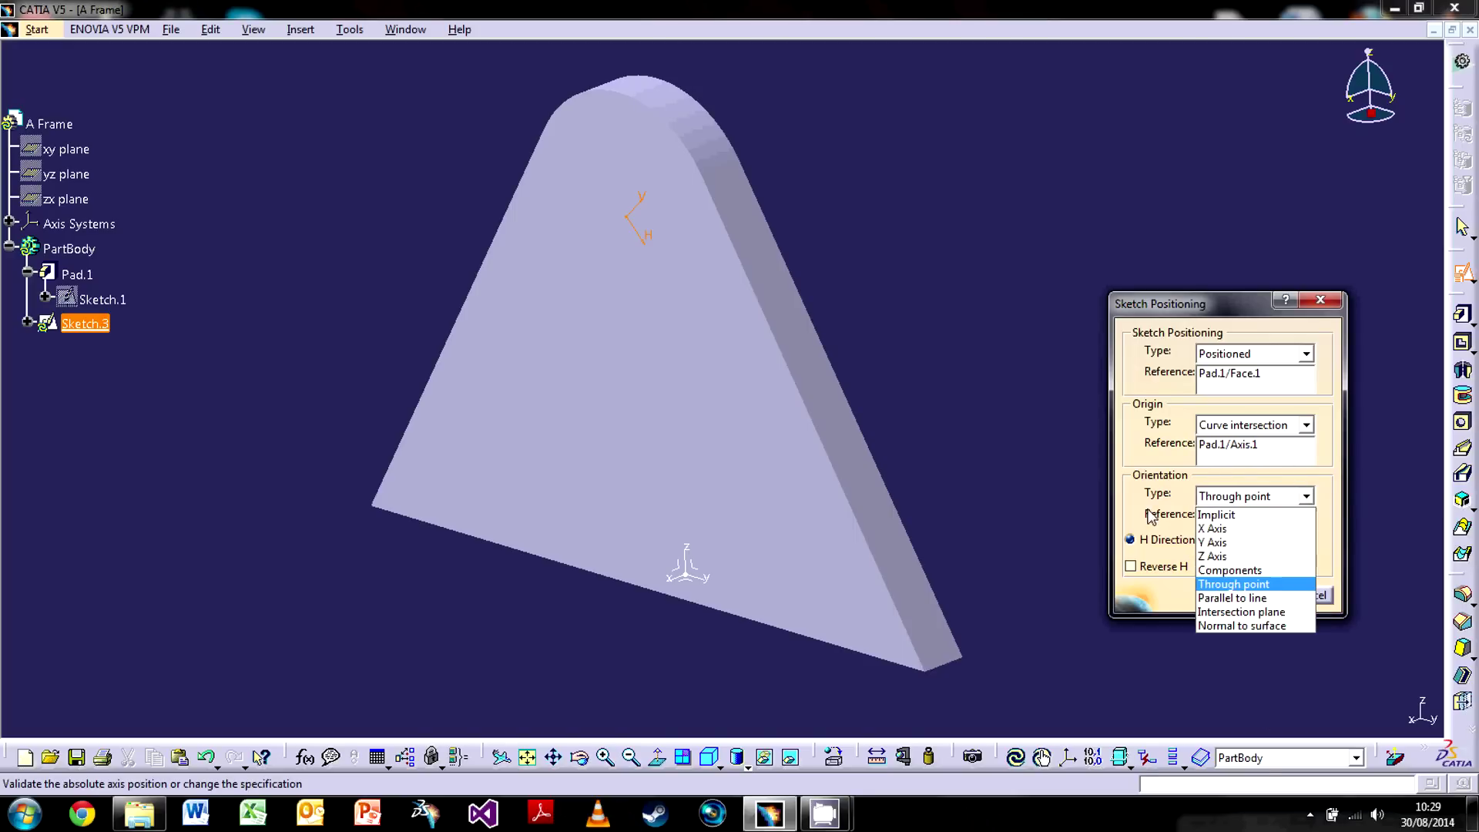
pyautogui.click(1242, 624)
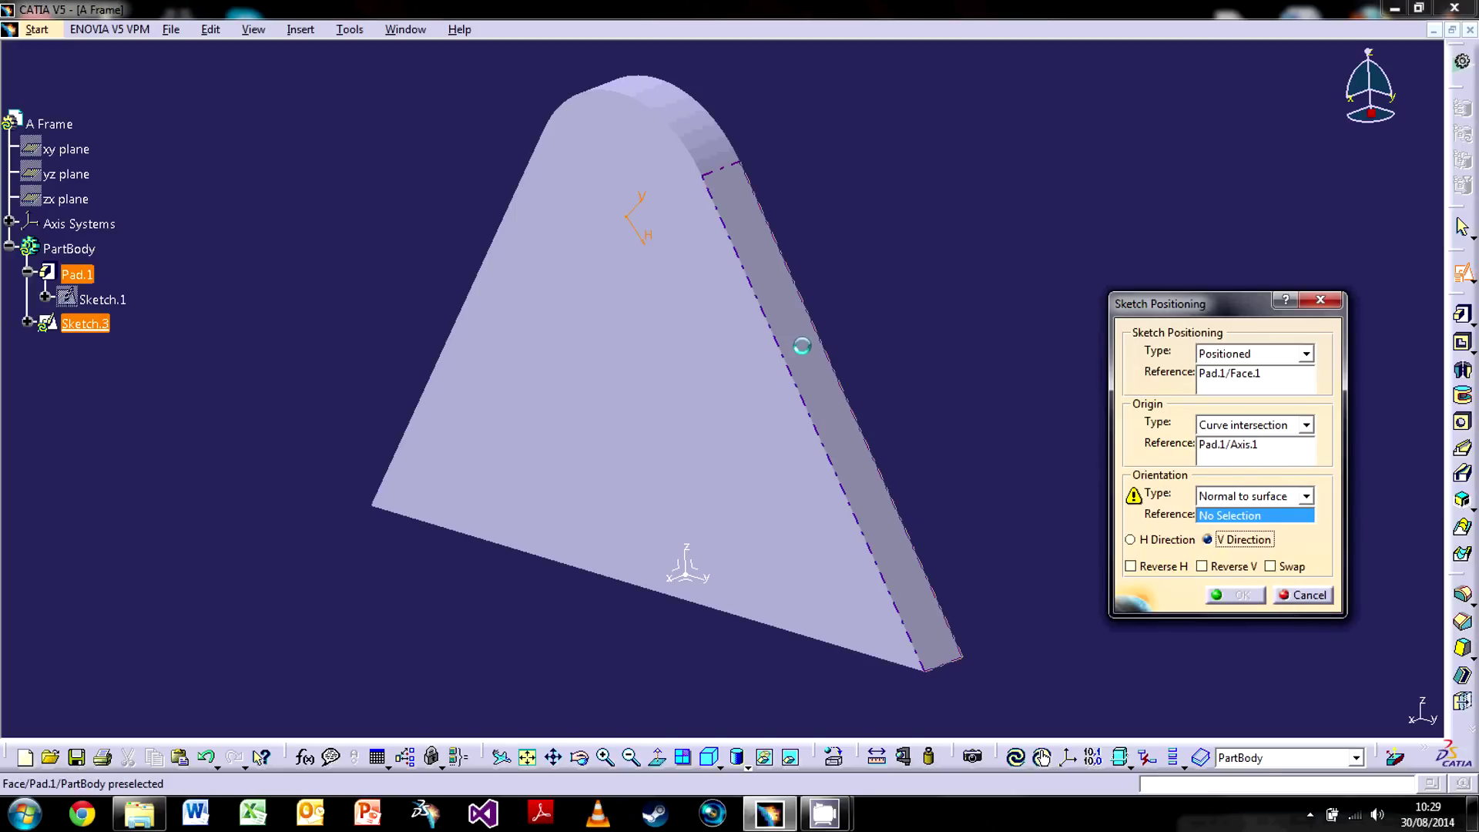
pyautogui.click(800, 348)
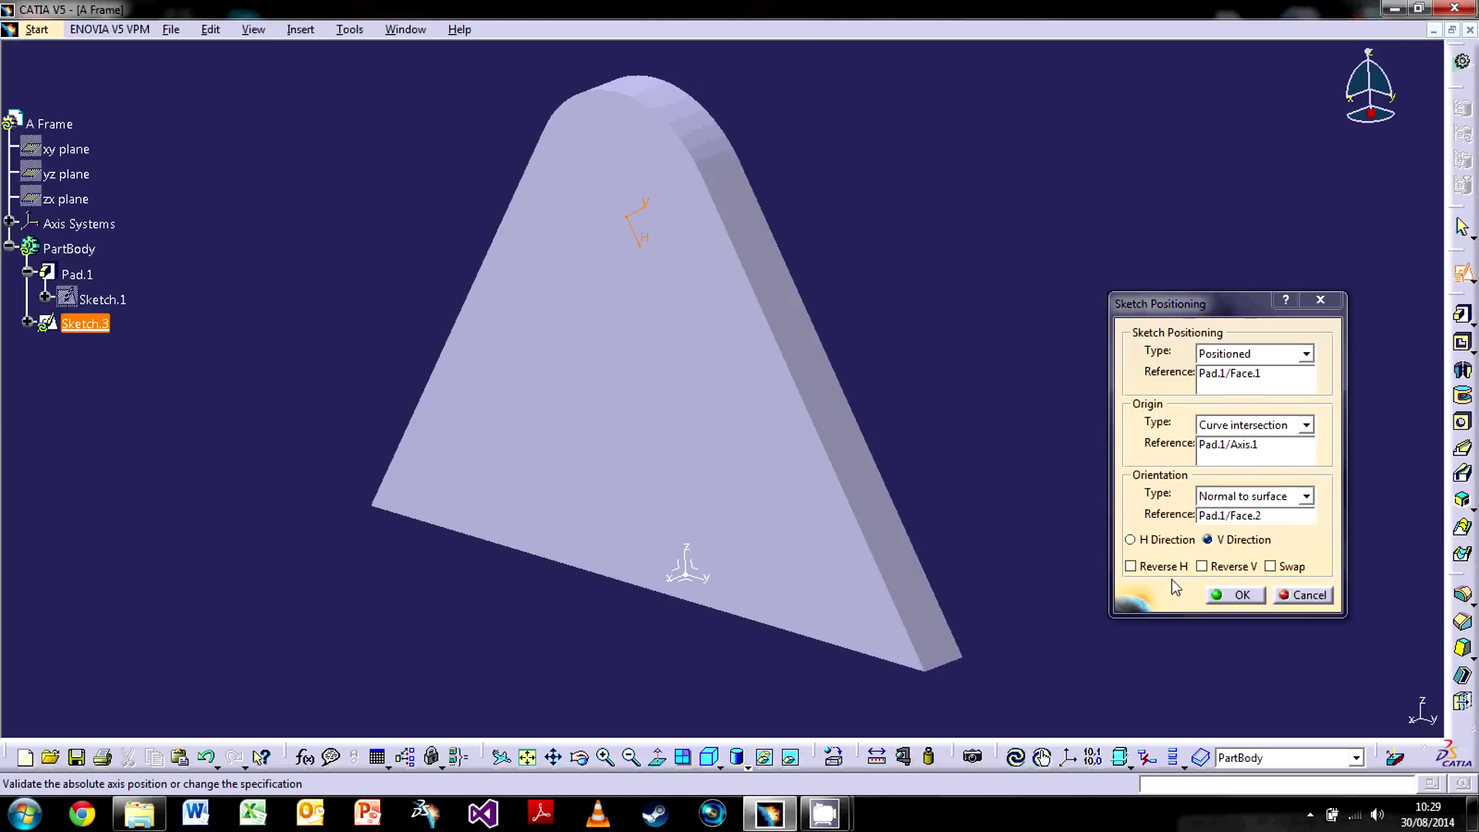
pyautogui.click(1146, 542)
pyautogui.click(1225, 542)
pyautogui.click(1192, 543)
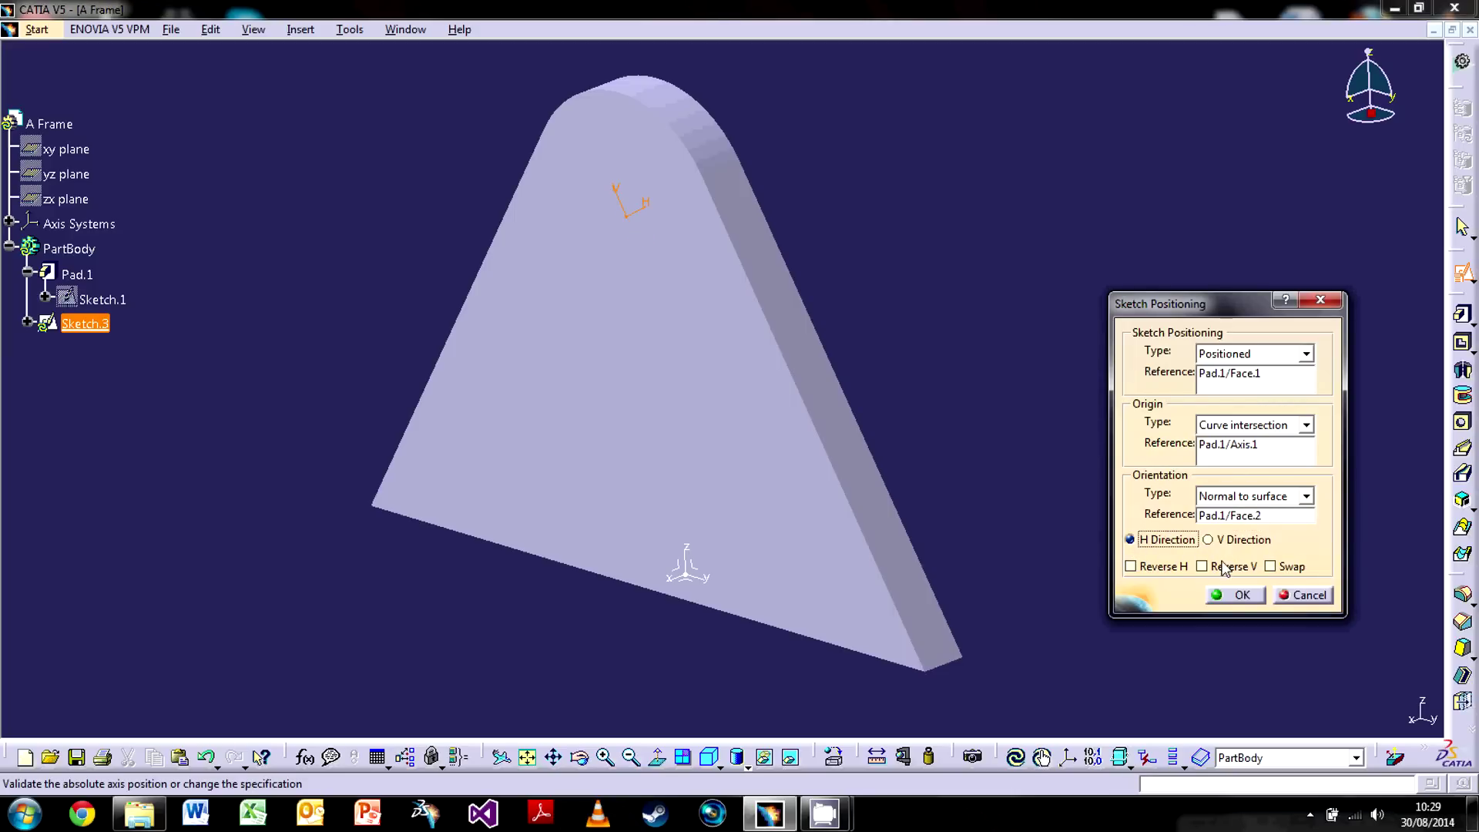
# Step: Try Reverse H, Reverse V and Swap on the sketch axes, and accept the positioning to enter the sketch
pyautogui.click(1165, 567)
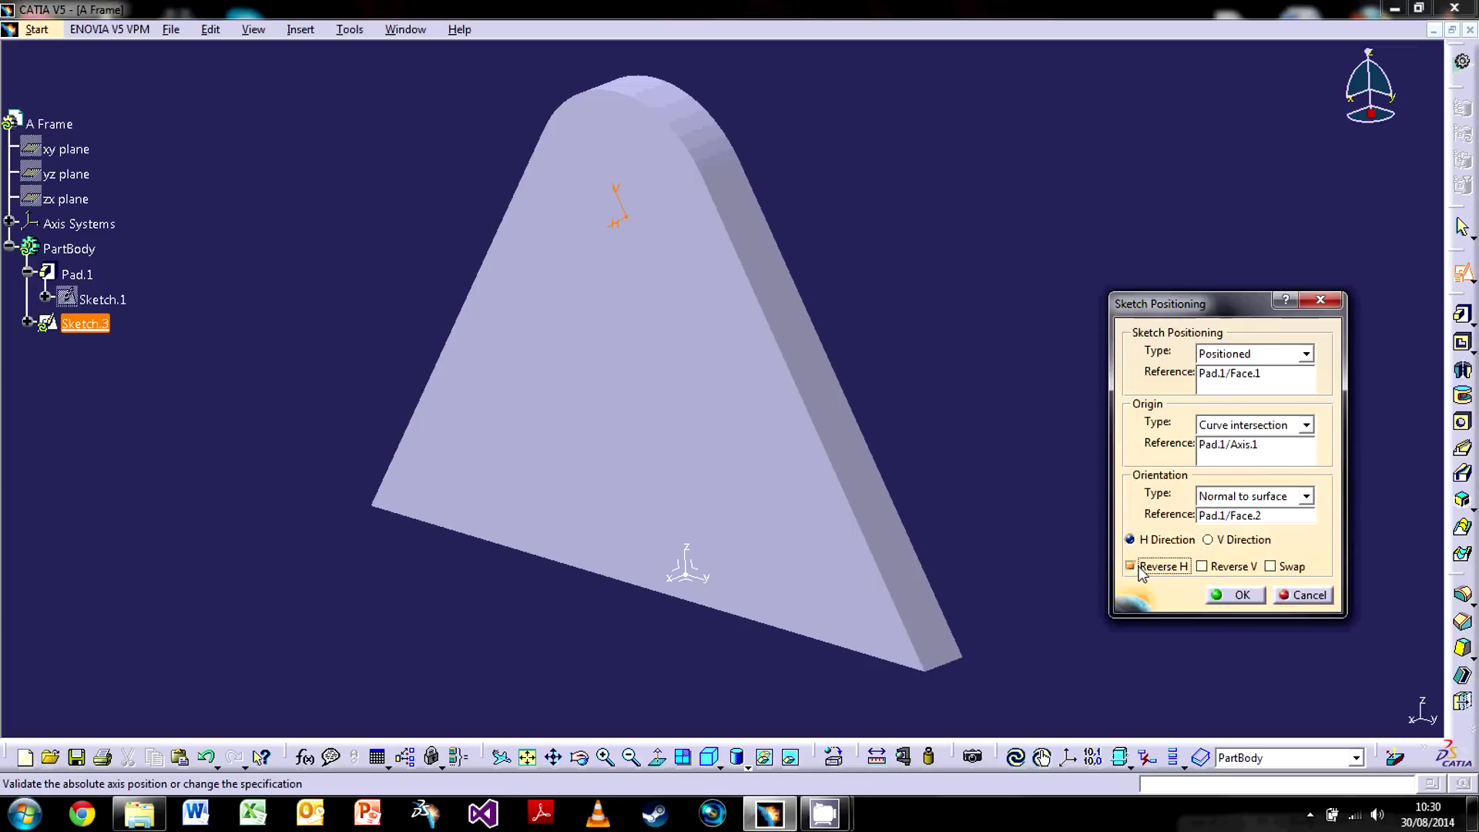
pyautogui.click(1193, 568)
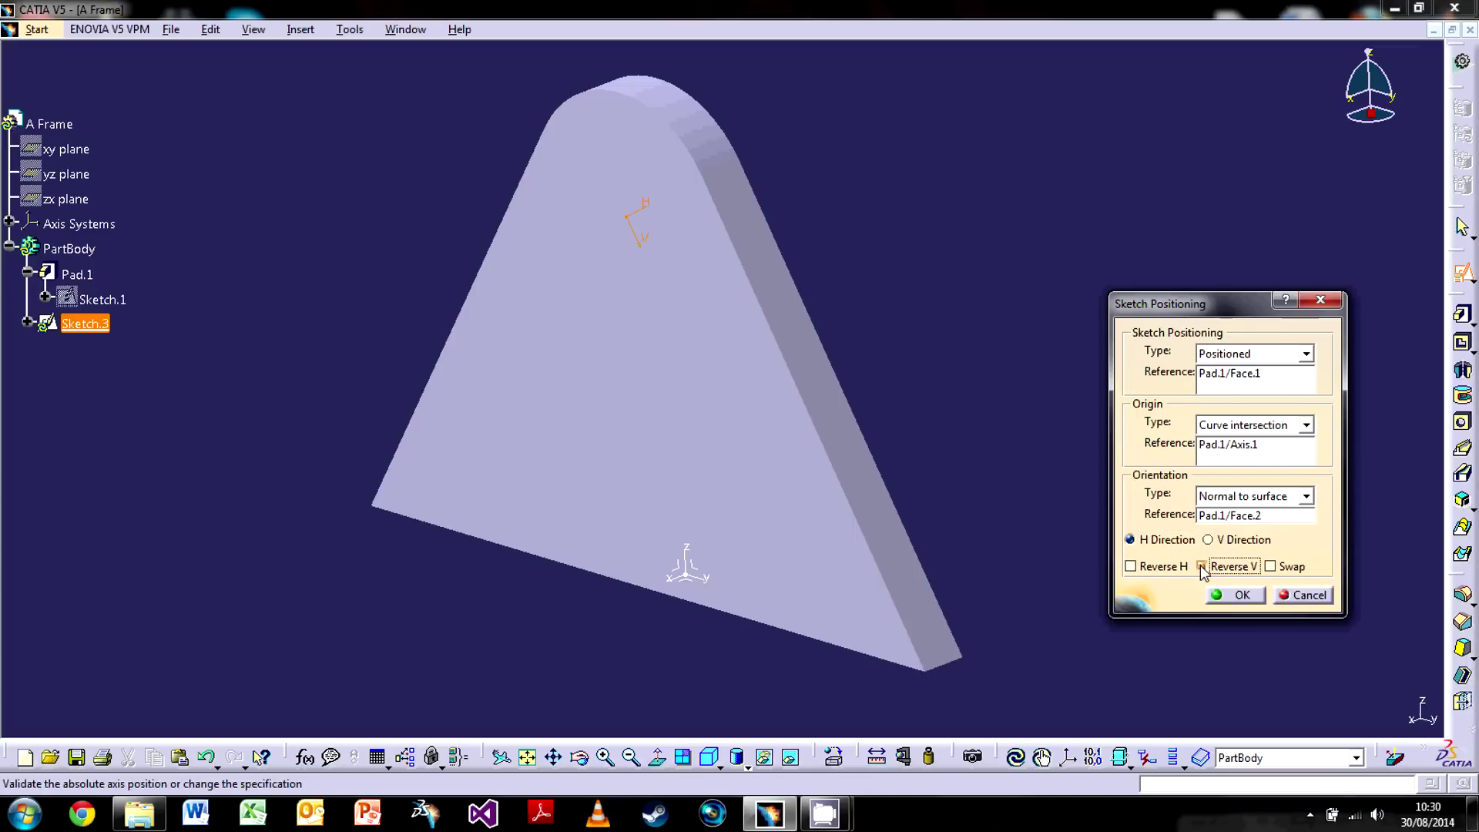
pyautogui.click(1269, 567)
pyautogui.click(1225, 595)
pyautogui.moveTo(872, 445); pyautogui.dragTo(872, 524, button='middle')
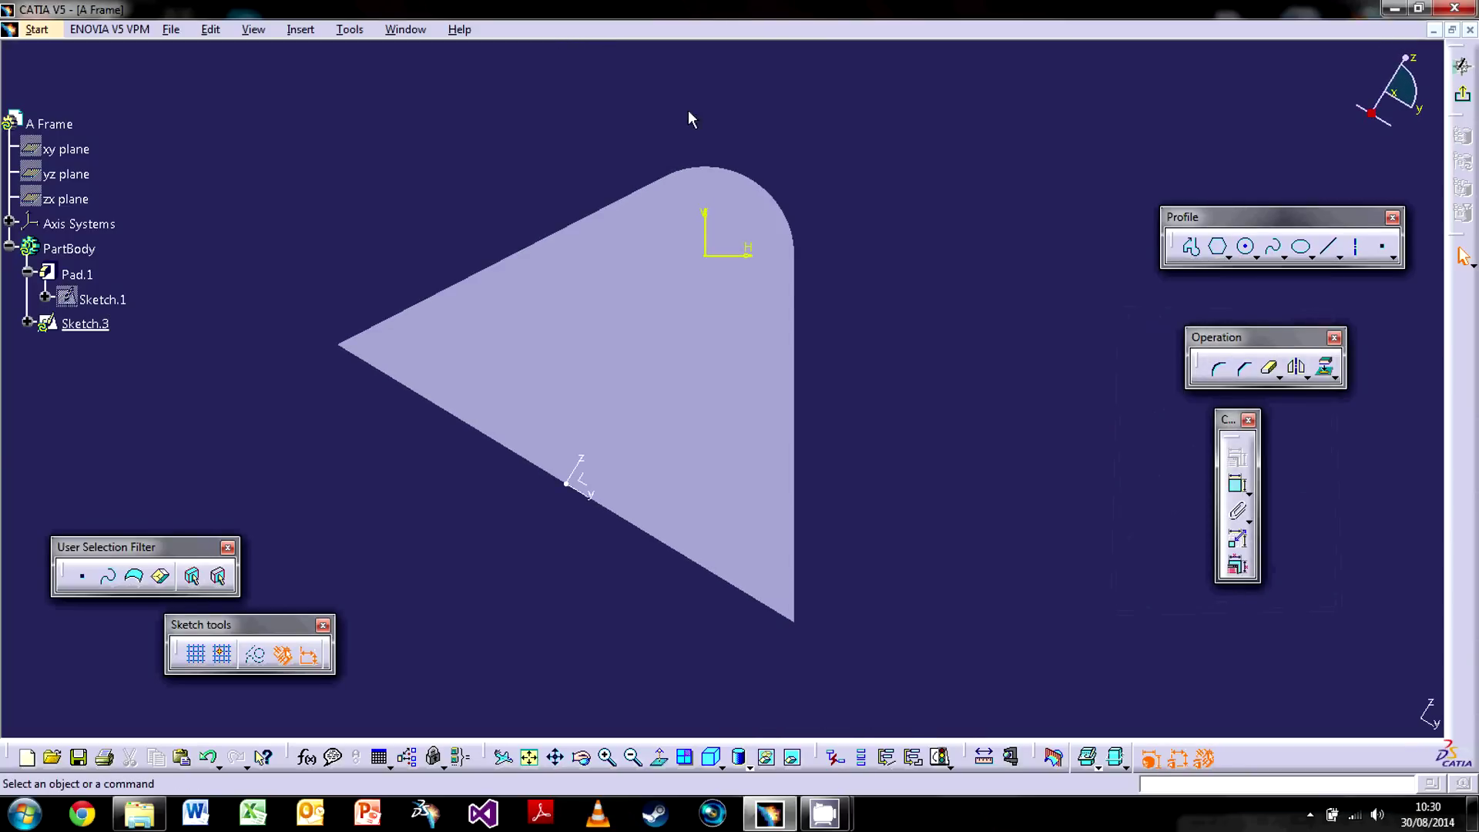
# Step: Sketch a hexagon centred near the sketch origin, within the rounded end of the front face
pyautogui.click(1219, 248)
pyautogui.click(712, 249)
pyautogui.click(755, 310)
pyautogui.click(1094, 356)
pyautogui.moveTo(909, 239)
pyautogui.mouseDown(button='middle')
pyautogui.moveTo(855, 205)
pyautogui.moveTo(824, 587)
pyautogui.moveTo(902, 485)
pyautogui.moveTo(855, 432)
pyautogui.mouseUp(button='middle')
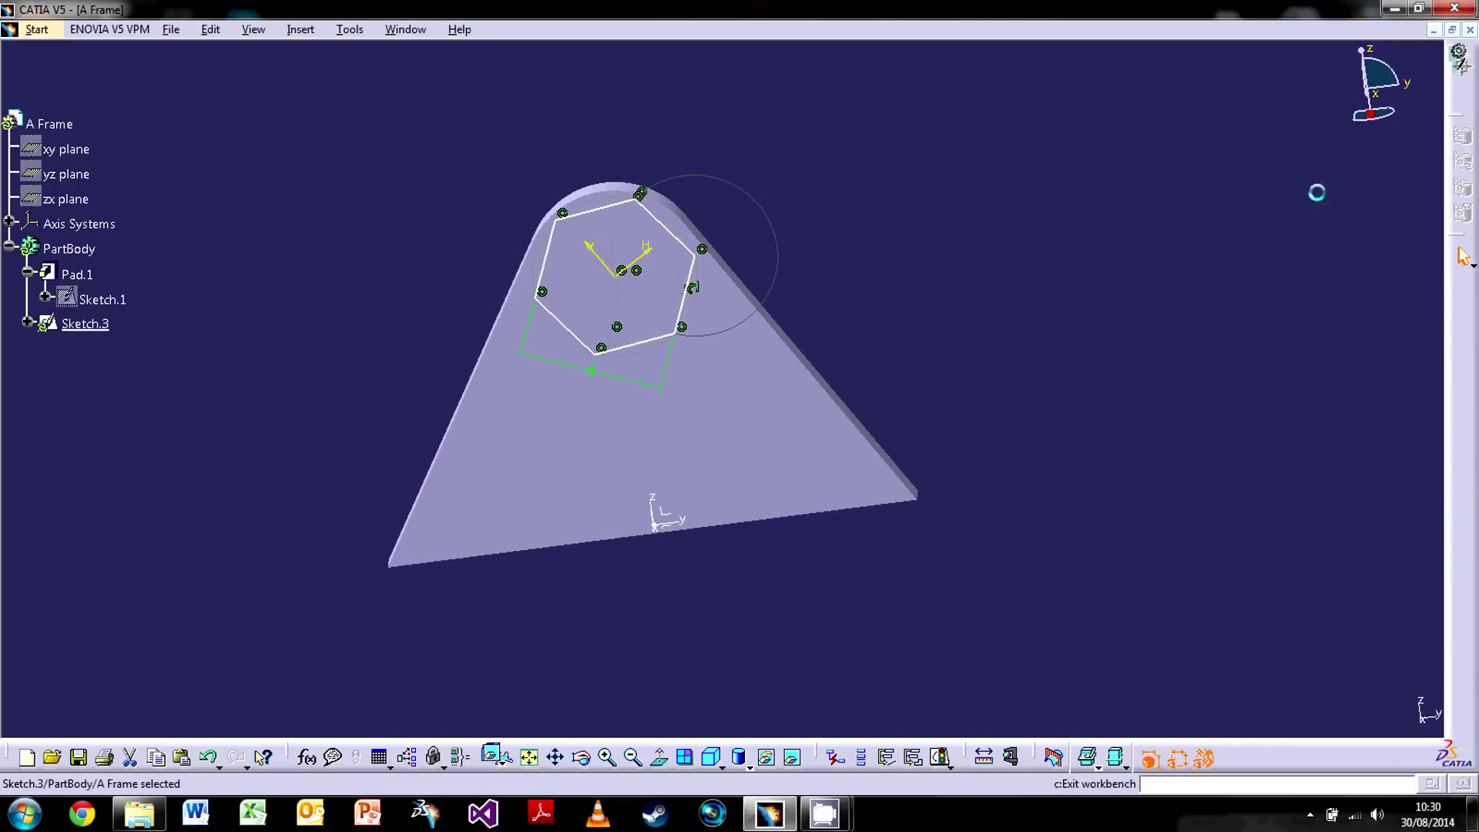